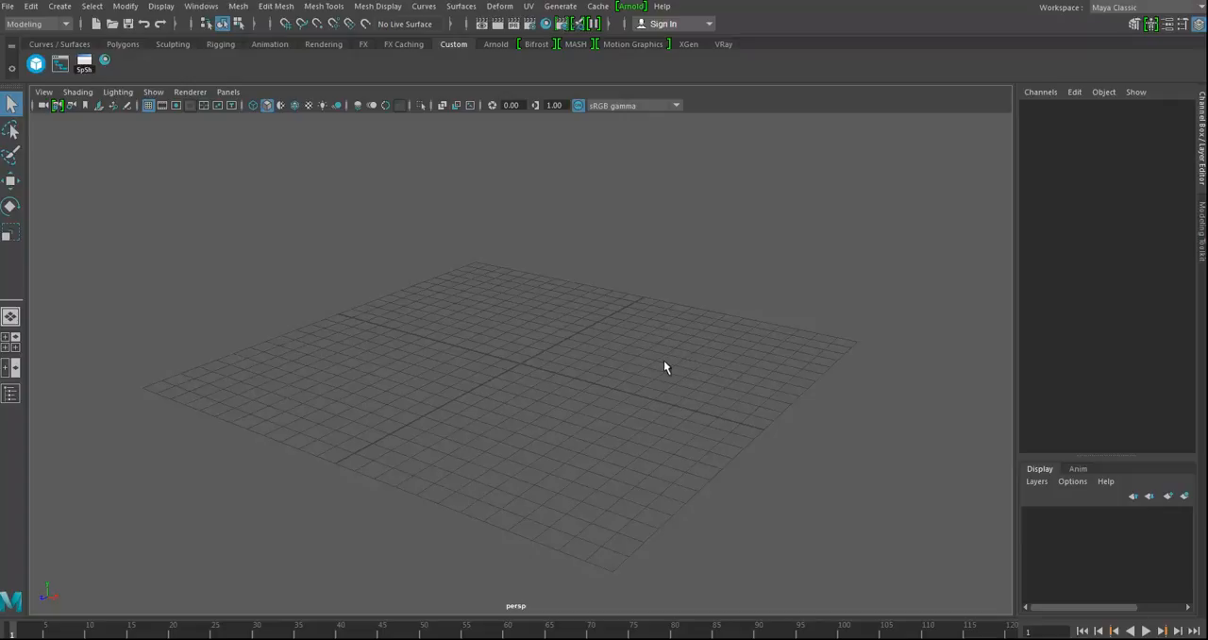
Step: Start a new project in the Project Window and name it texturing_Project
alt+middle_drag(601, 382, 531, 320)
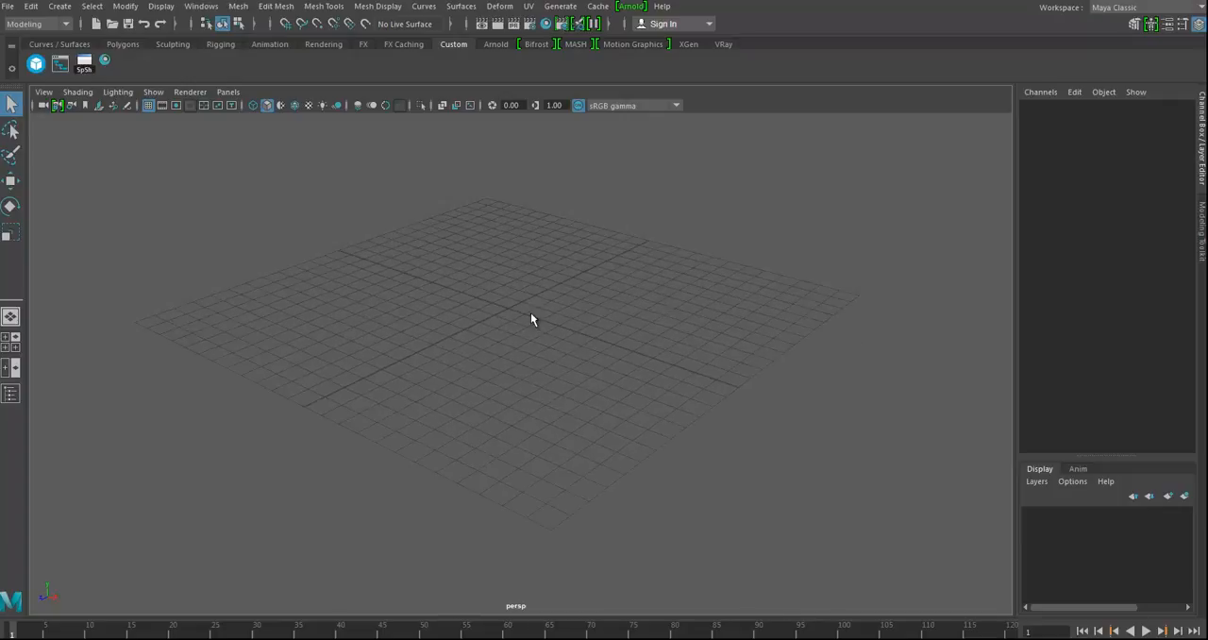
click(8, 10)
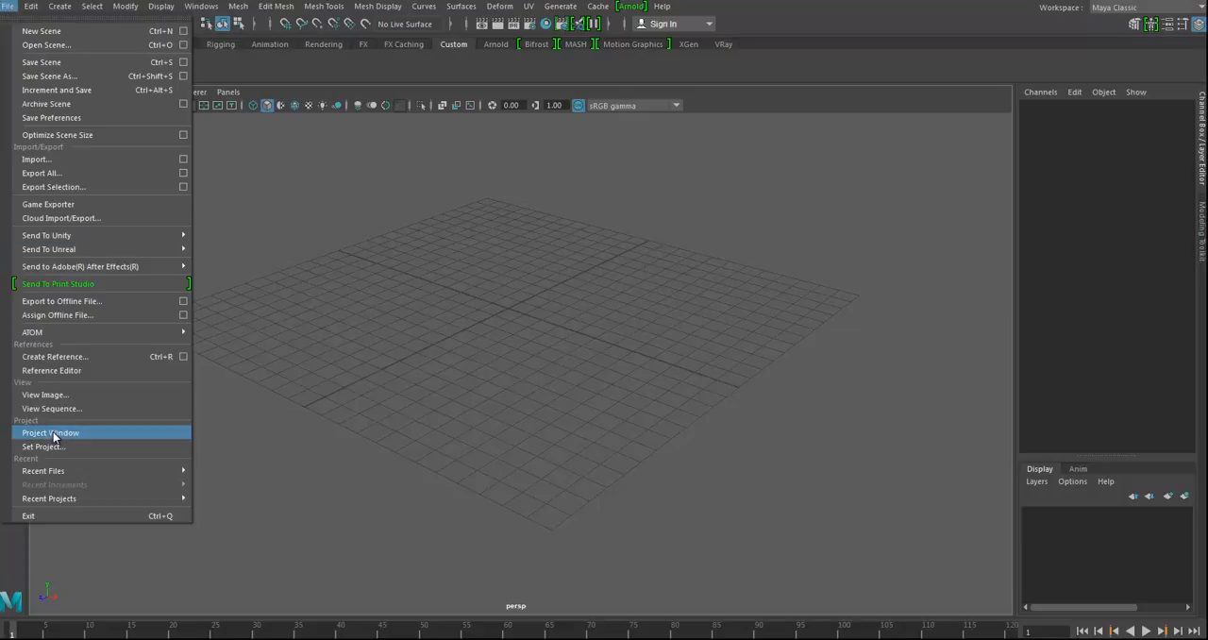
click(71, 432)
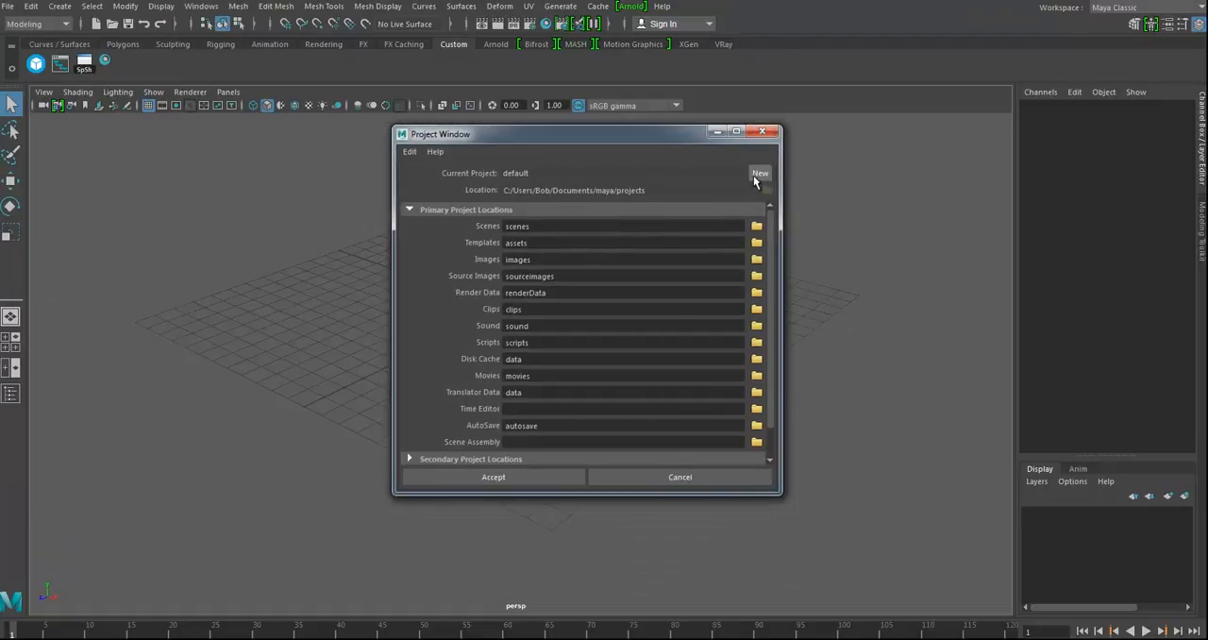
click(759, 174)
drag(518, 172, 503, 172)
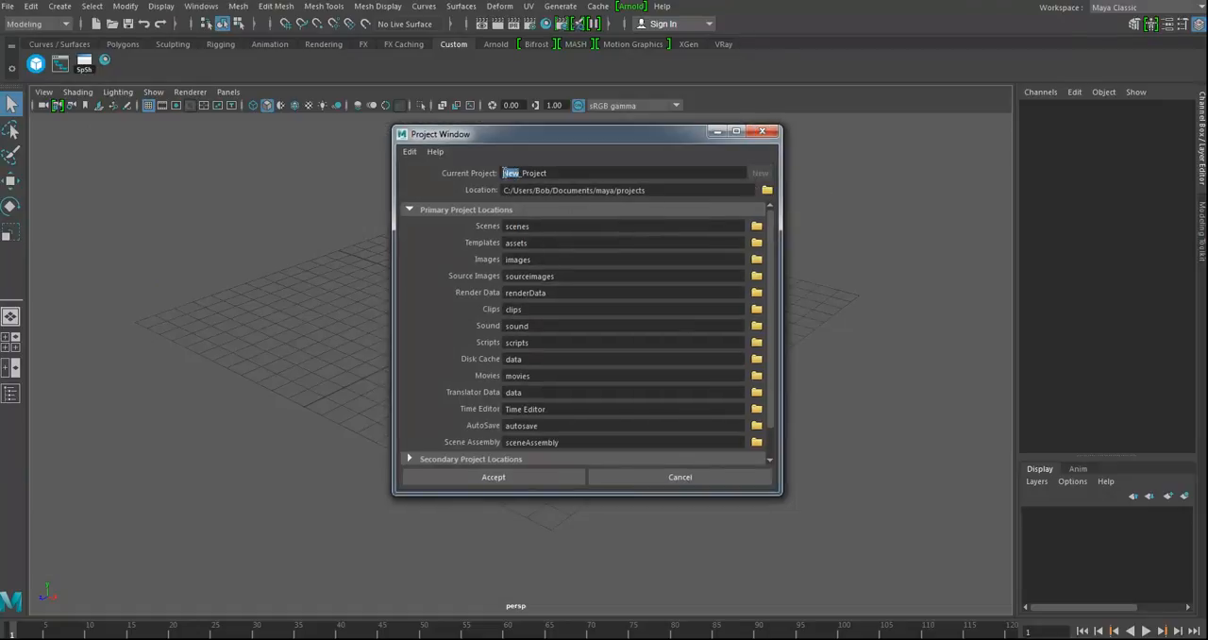
text(textureing)
click(526, 174)
key(BackSpace)
key(BackSpace)
Step: Set the project location to G:/school/EmilyCarr and accept the project settings
click(768, 190)
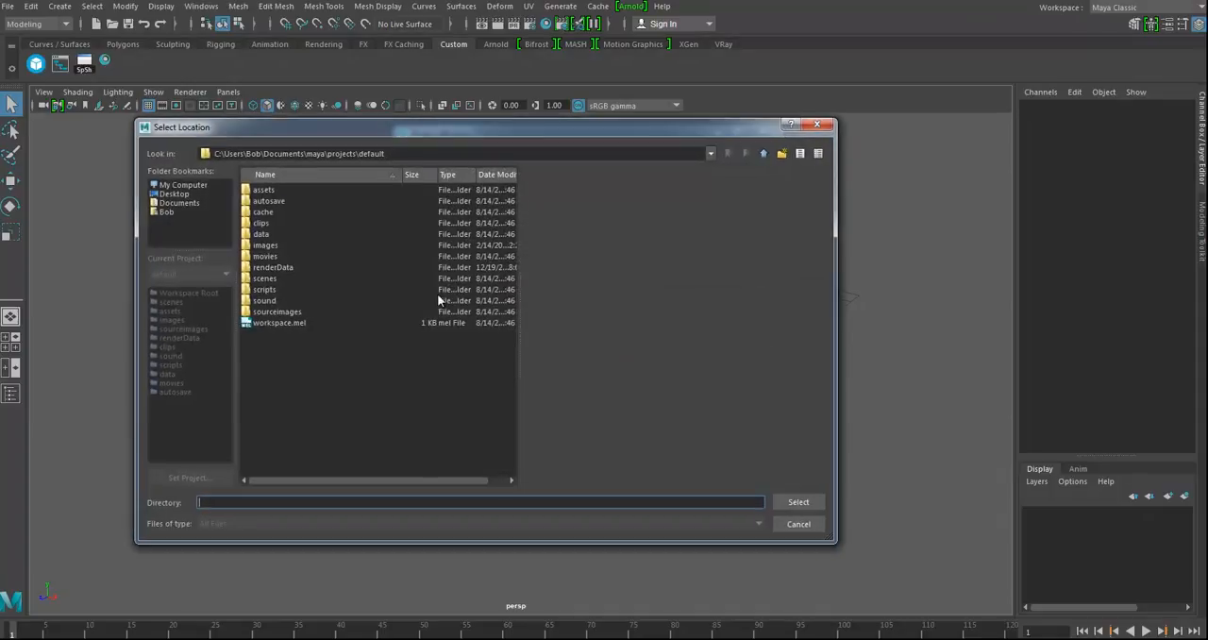
click(183, 185)
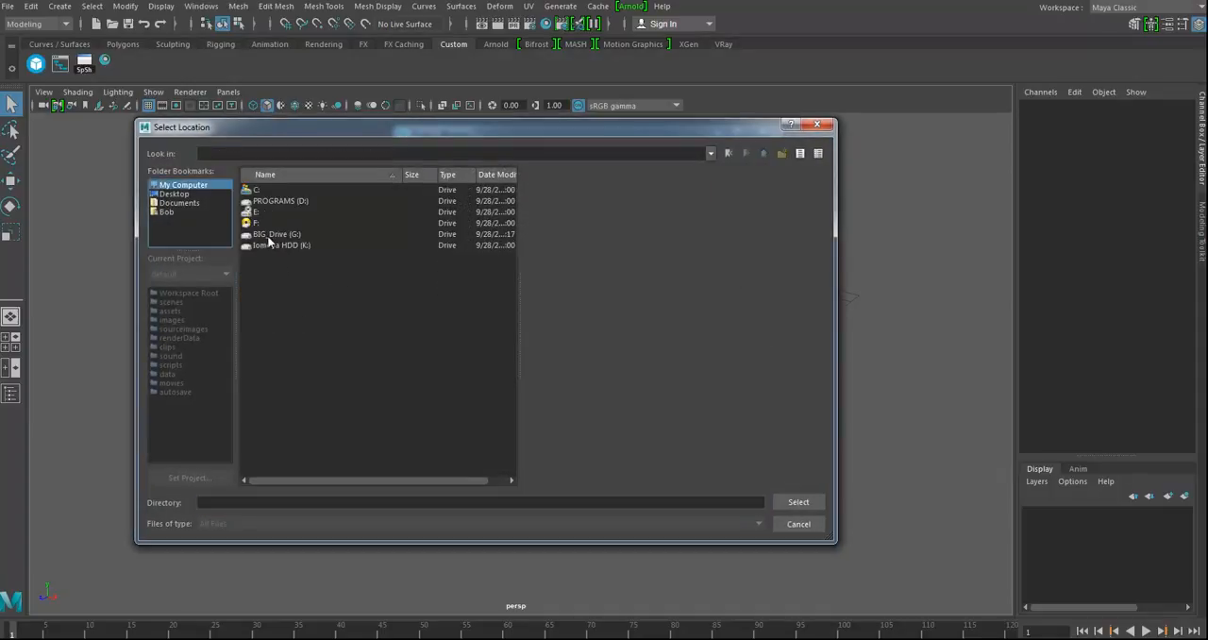
click(270, 234)
double_click(270, 234)
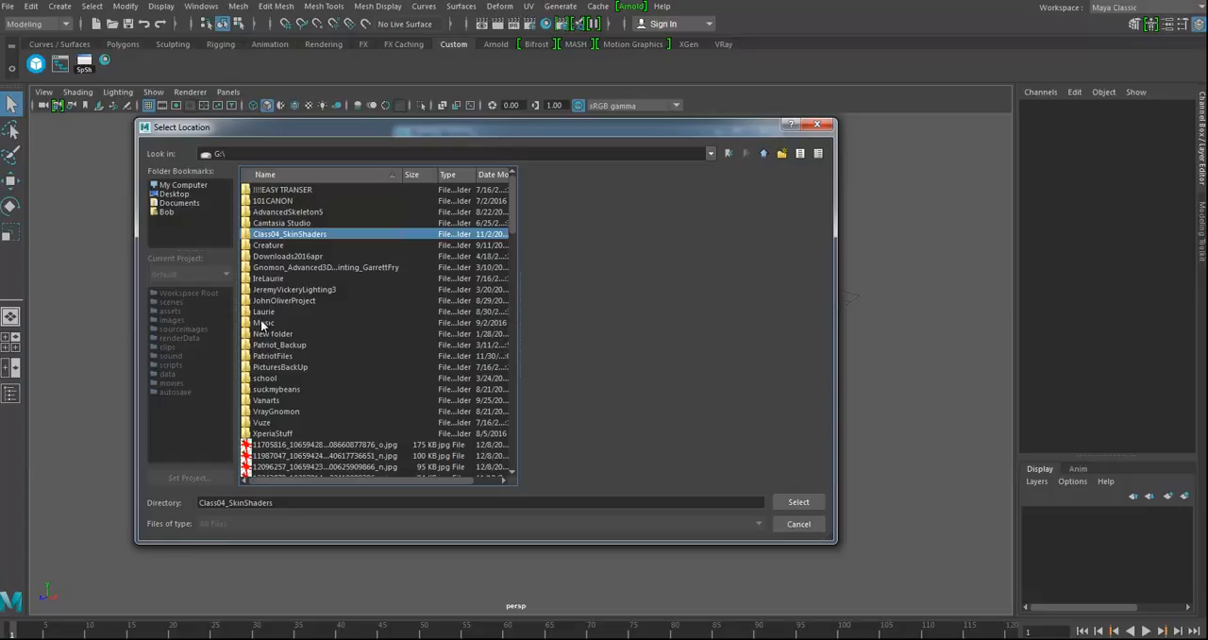
double_click(265, 378)
click(265, 378)
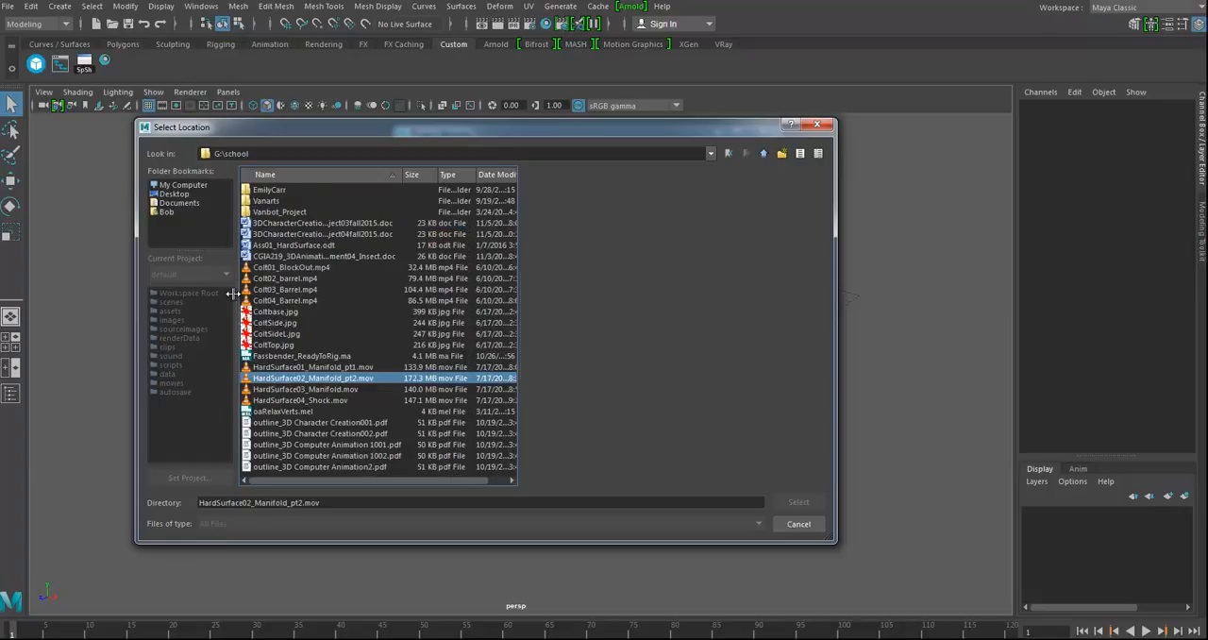
double_click(272, 190)
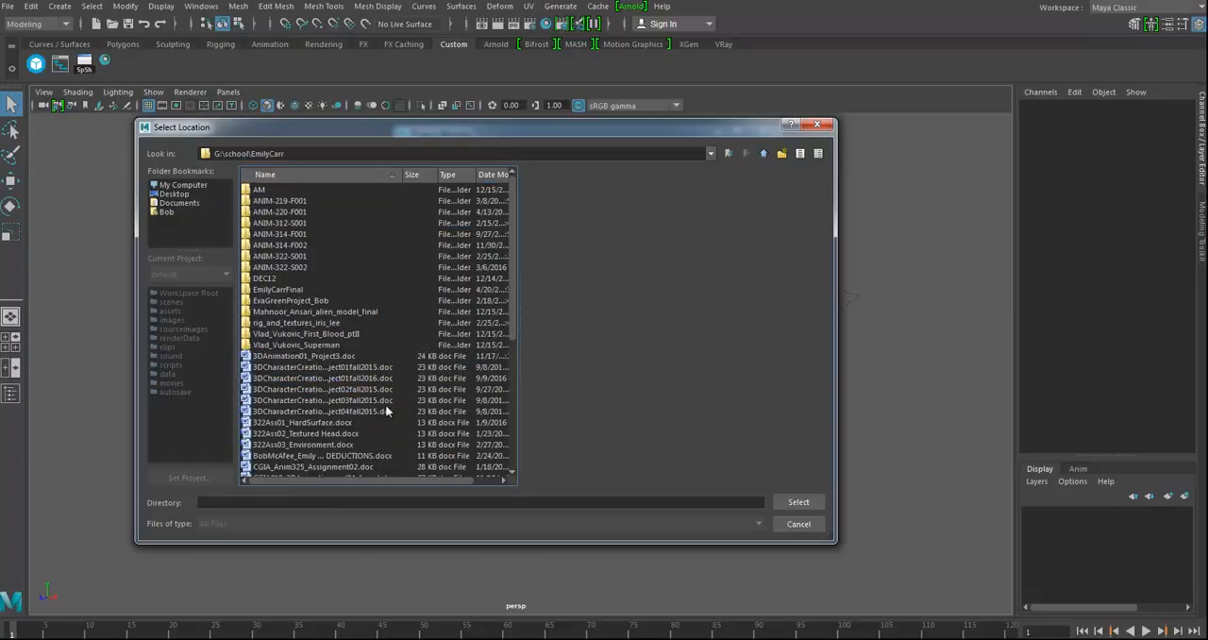
click(798, 502)
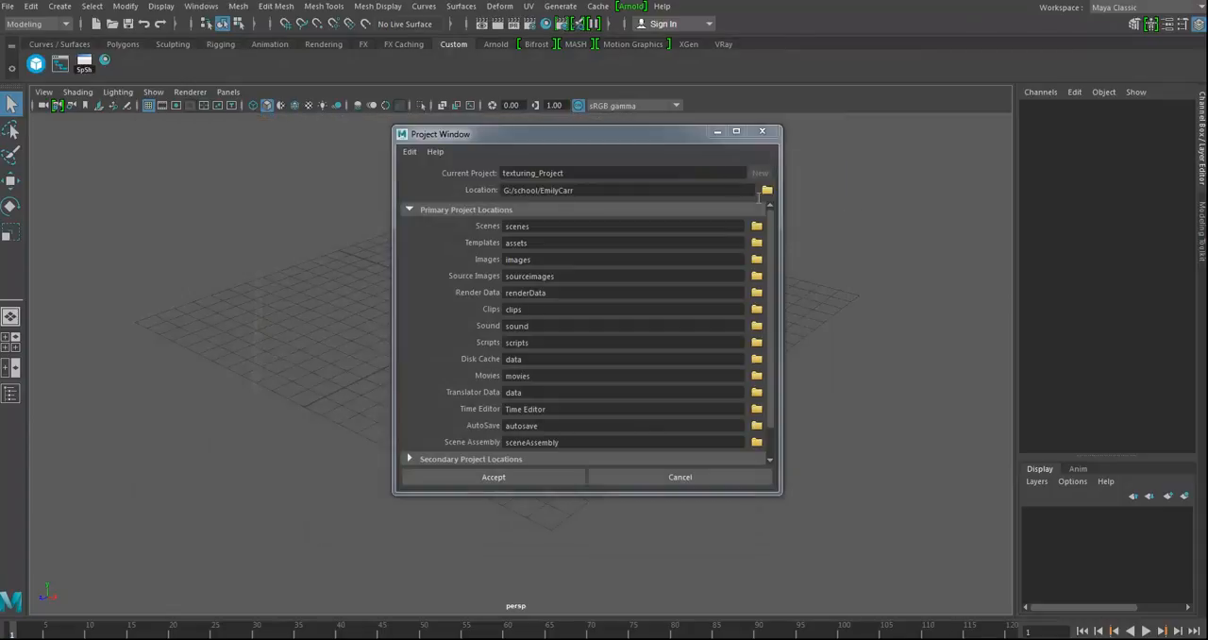
click(494, 477)
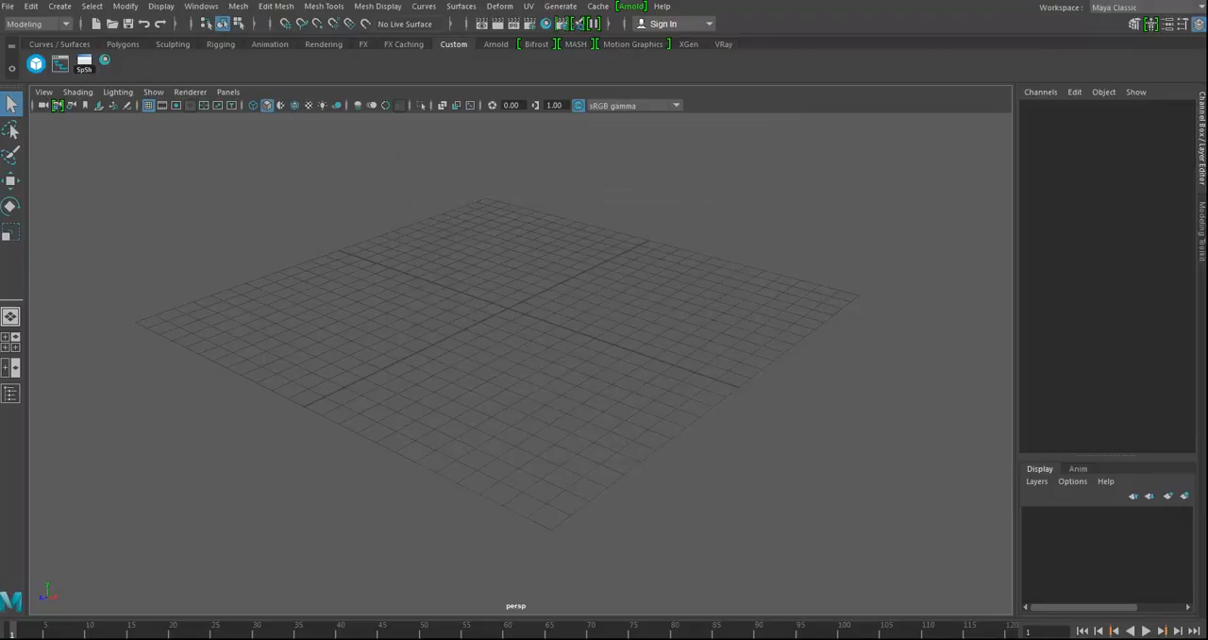
Step: Switch to Windows Explorer and copy CheddarBunniesCrackers, floorTile and SoupCan from the Class03_Texturing sourceimages folder
key(alt+Tab)
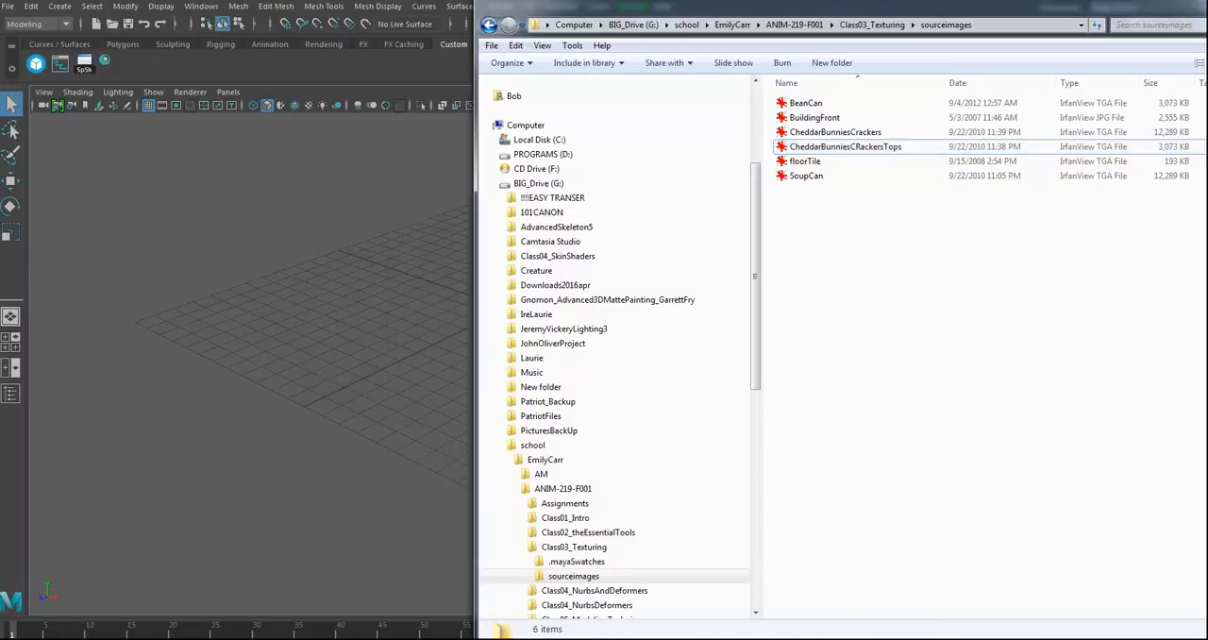
click(810, 133)
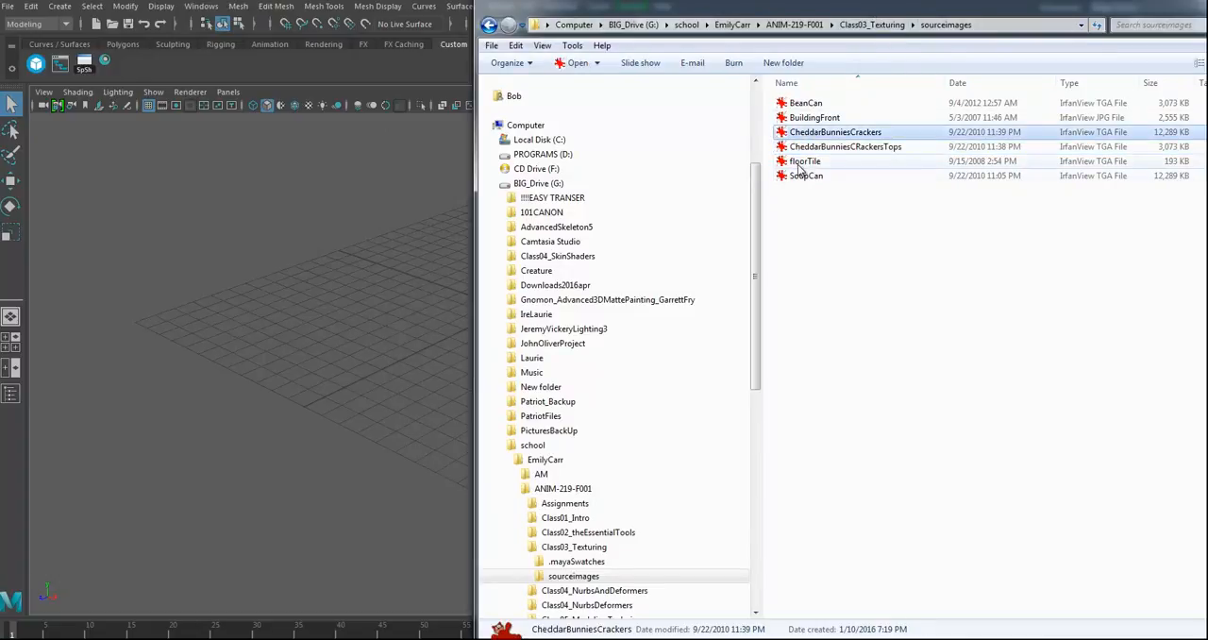
ctrl+click(804, 162)
ctrl+click(803, 178)
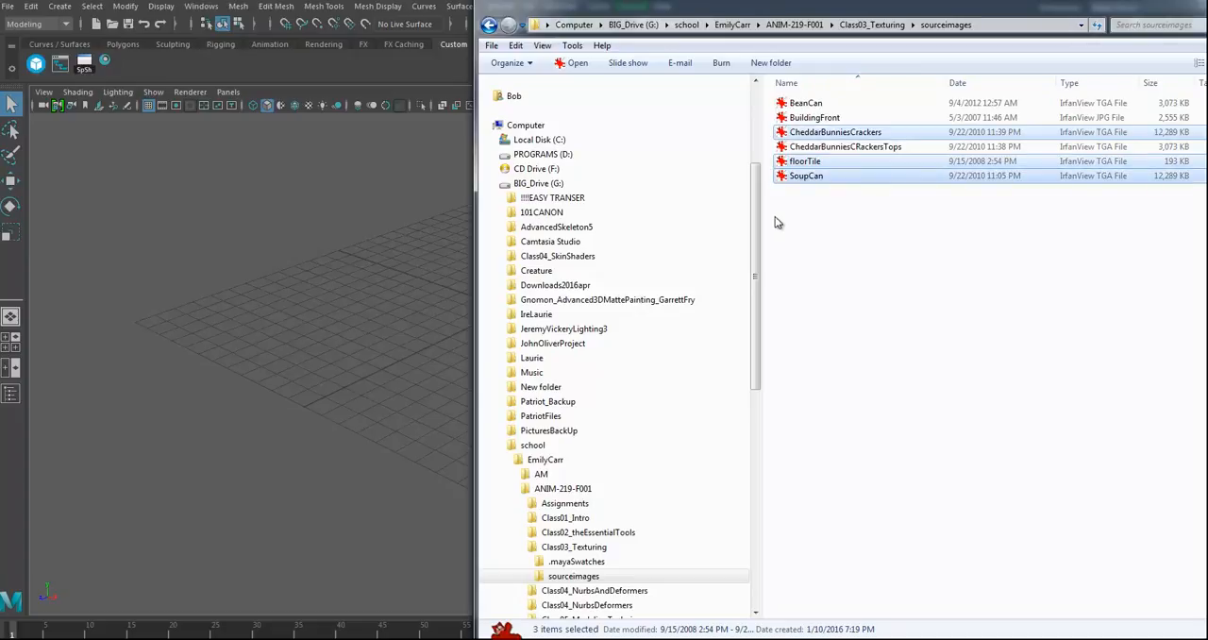
Step: Paste the three copied texture files into the sourceimages folder of school/EmilyCarr/texturing_Project
scroll(753, 300, down, 6)
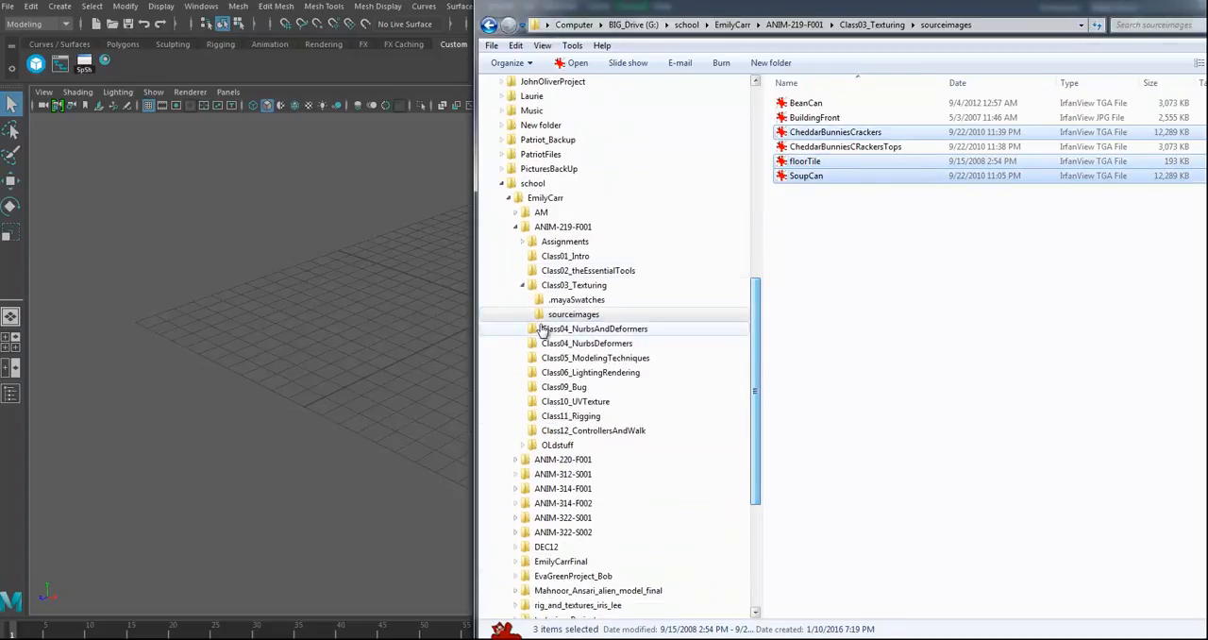
click(533, 184)
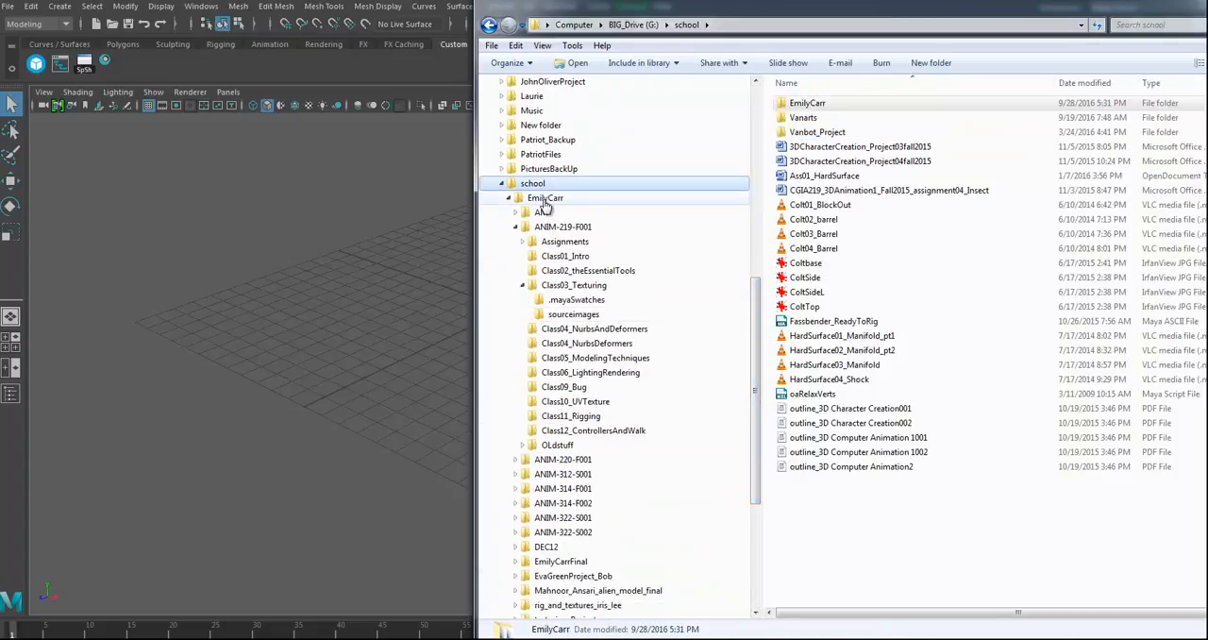
click(545, 200)
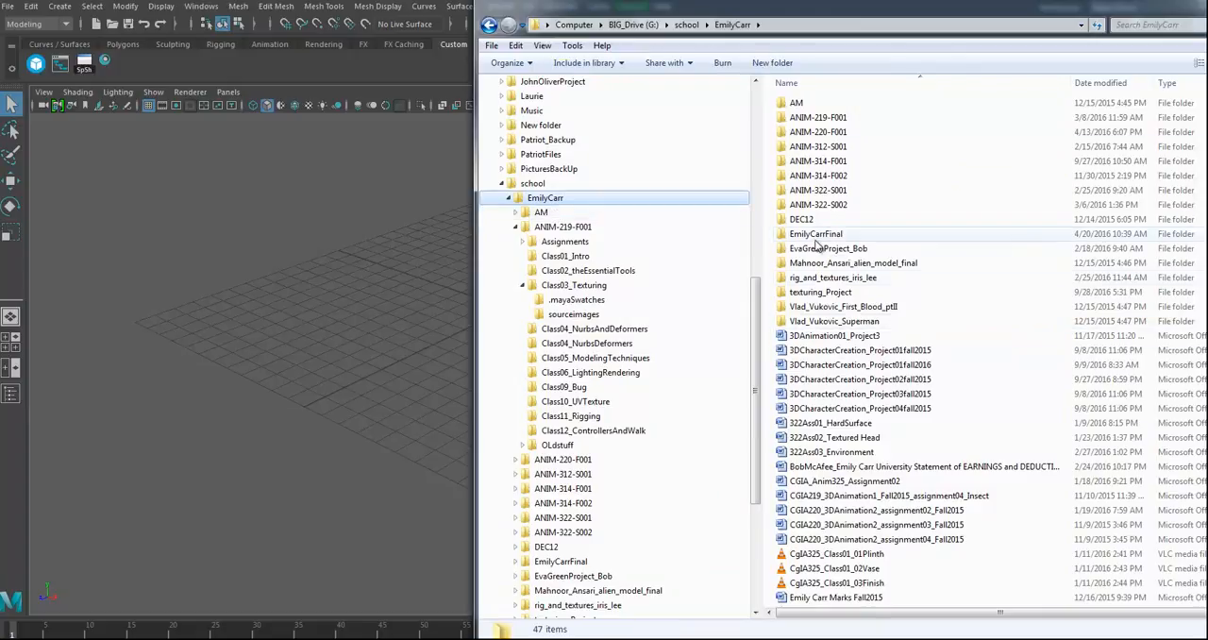
double_click(819, 292)
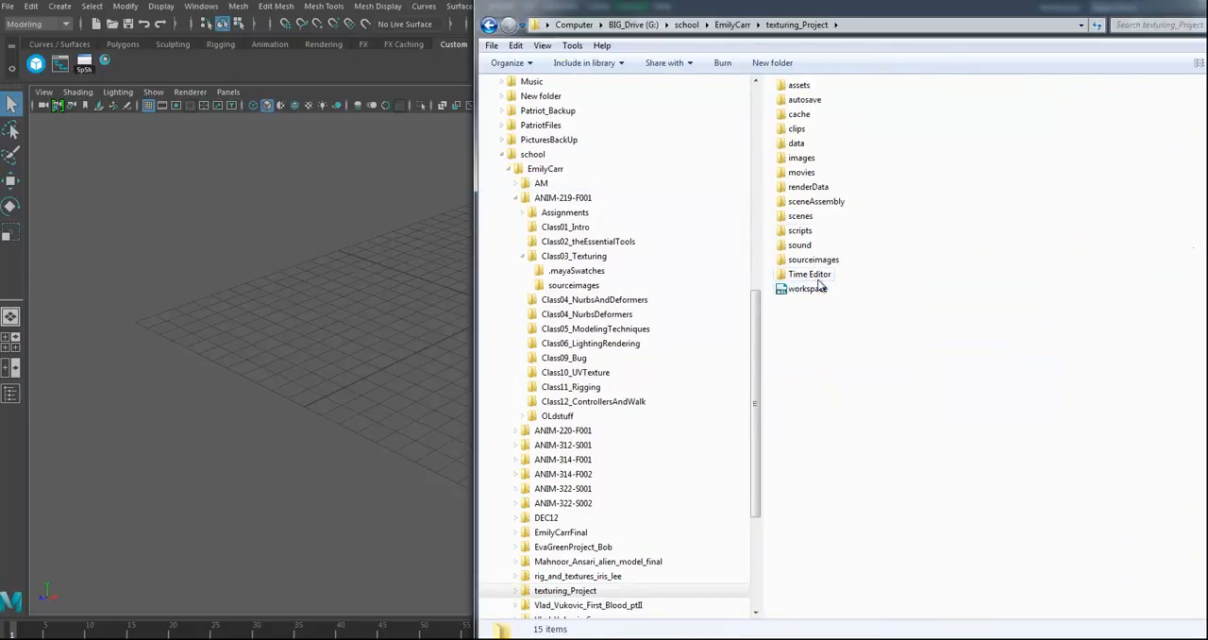
double_click(813, 260)
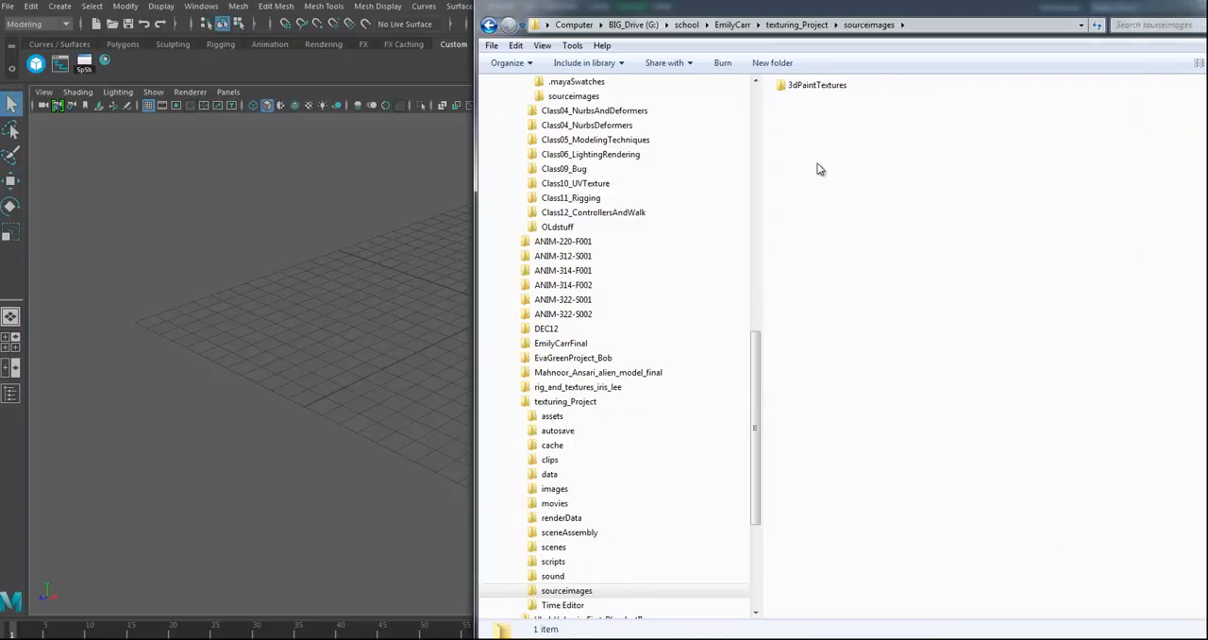
key(ctrl+v)
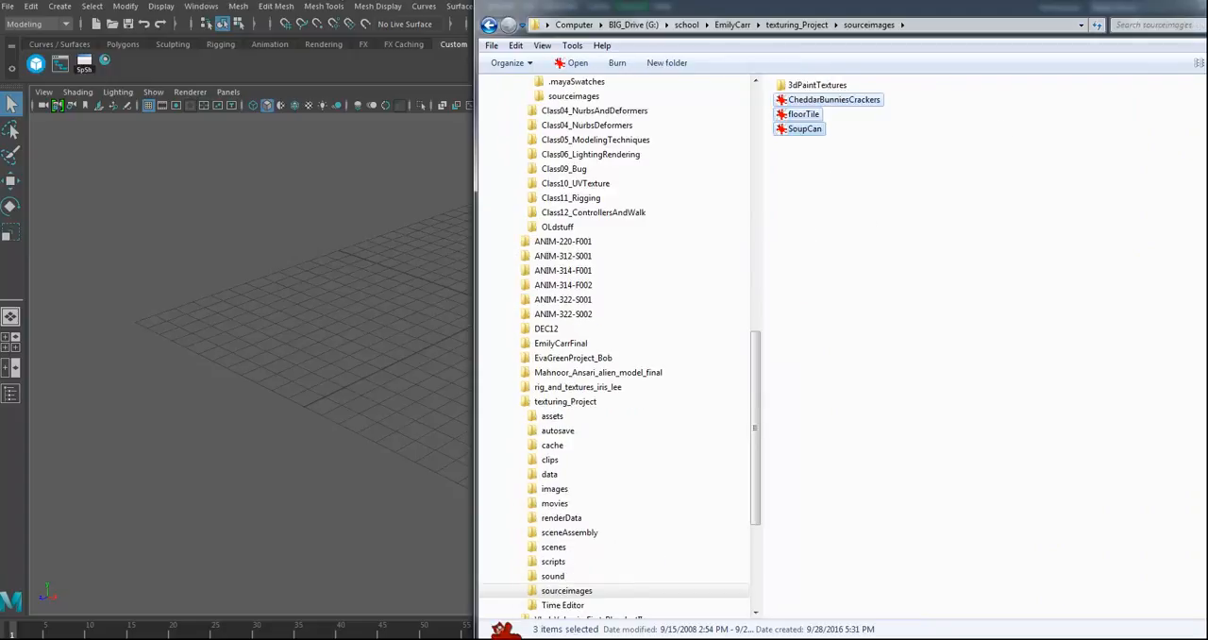
Step: Switch back to Maya and create a polygon plane scaled uniformly to about 27.9 and raised about 0.43 in Y
key(alt+Tab)
alt+drag(542, 289, 555, 320)
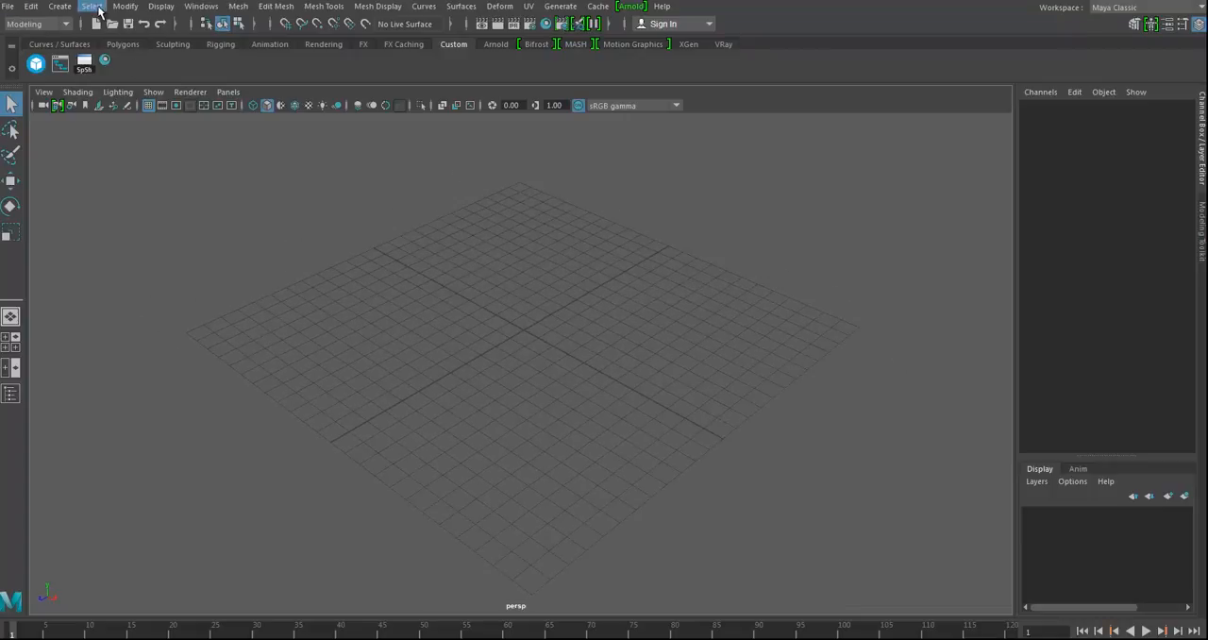
click(69, 12)
mouse_move(207, 55)
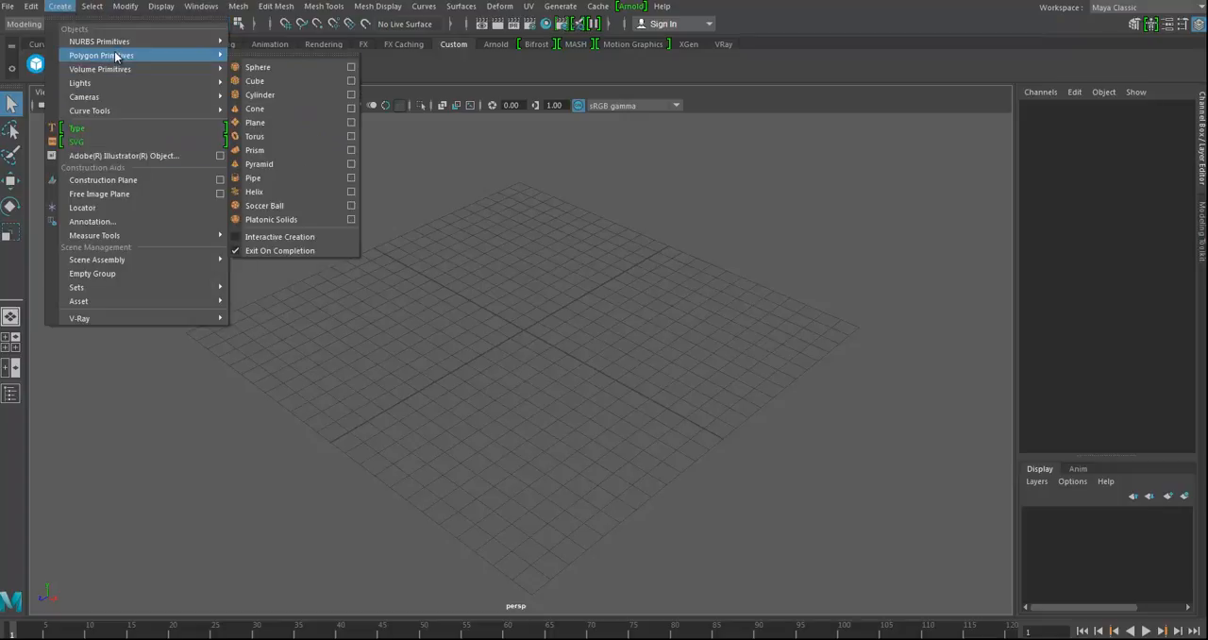
click(273, 123)
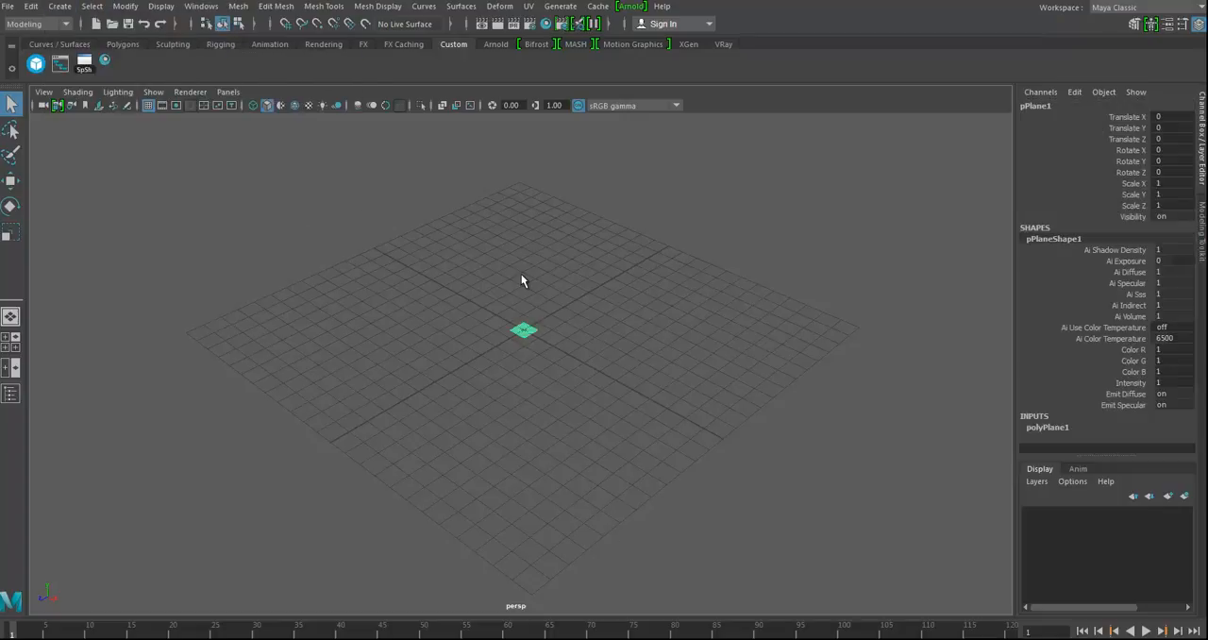
key(r)
drag(524, 331, 892, 317)
key(w)
drag(528, 275, 609, 363)
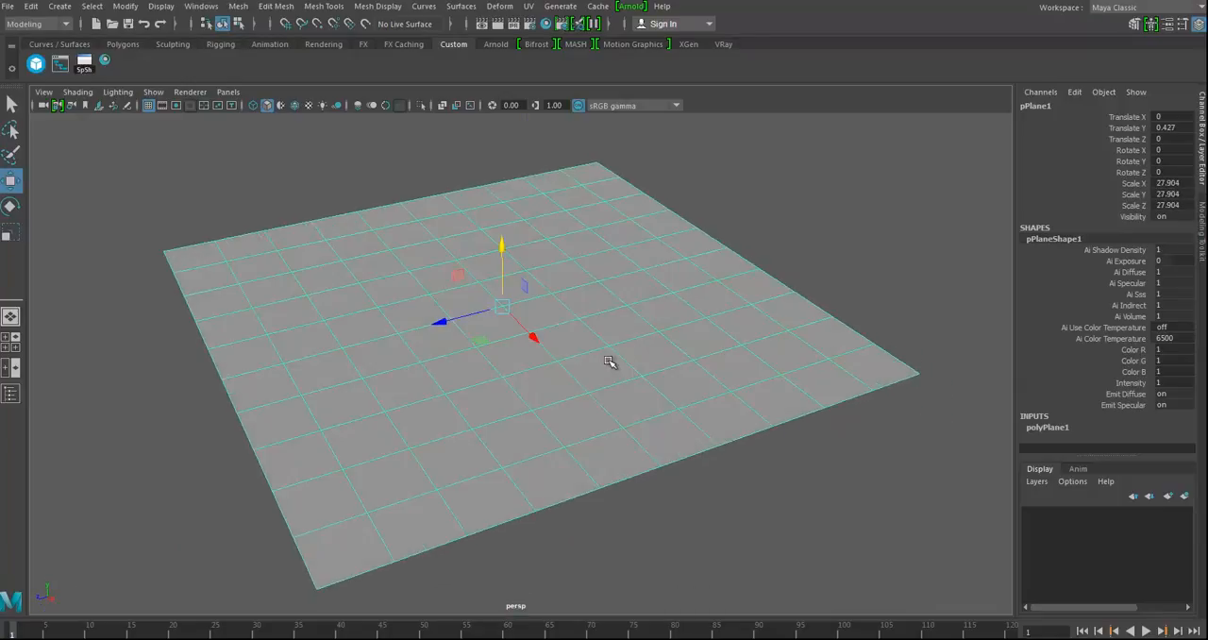
Step: Assign a new Blinn material to the plane, and move and narrow the Attribute Editor to uncover the plane
right_drag(579, 253, 670, 587)
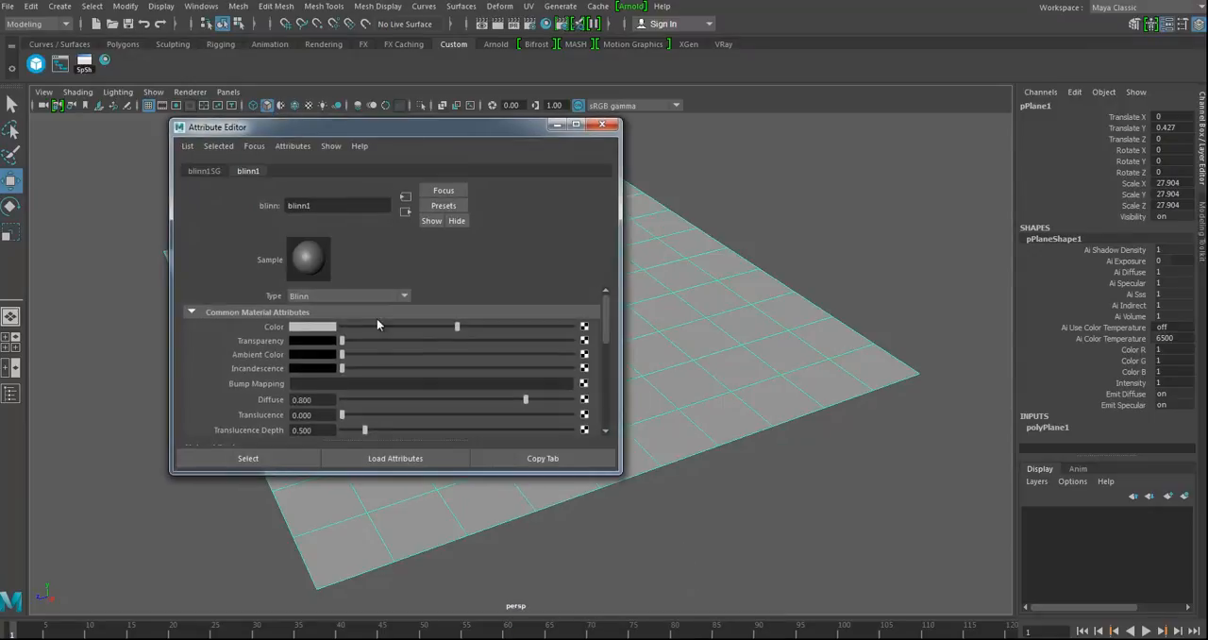
drag(457, 130, 843, 148)
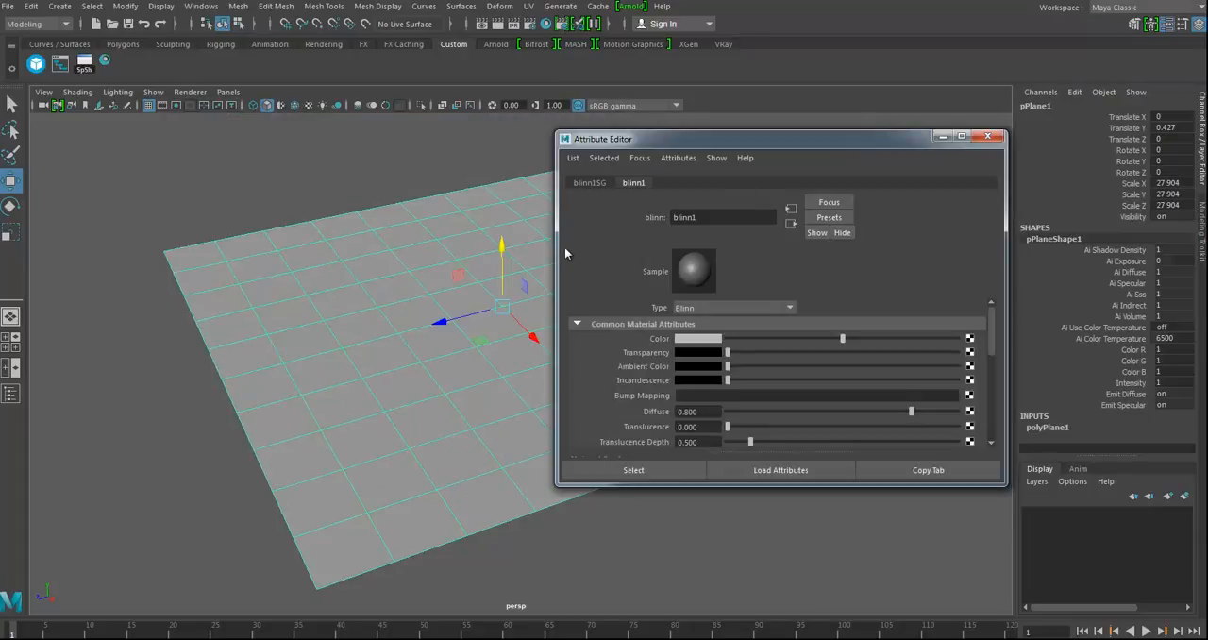
drag(556, 250, 661, 250)
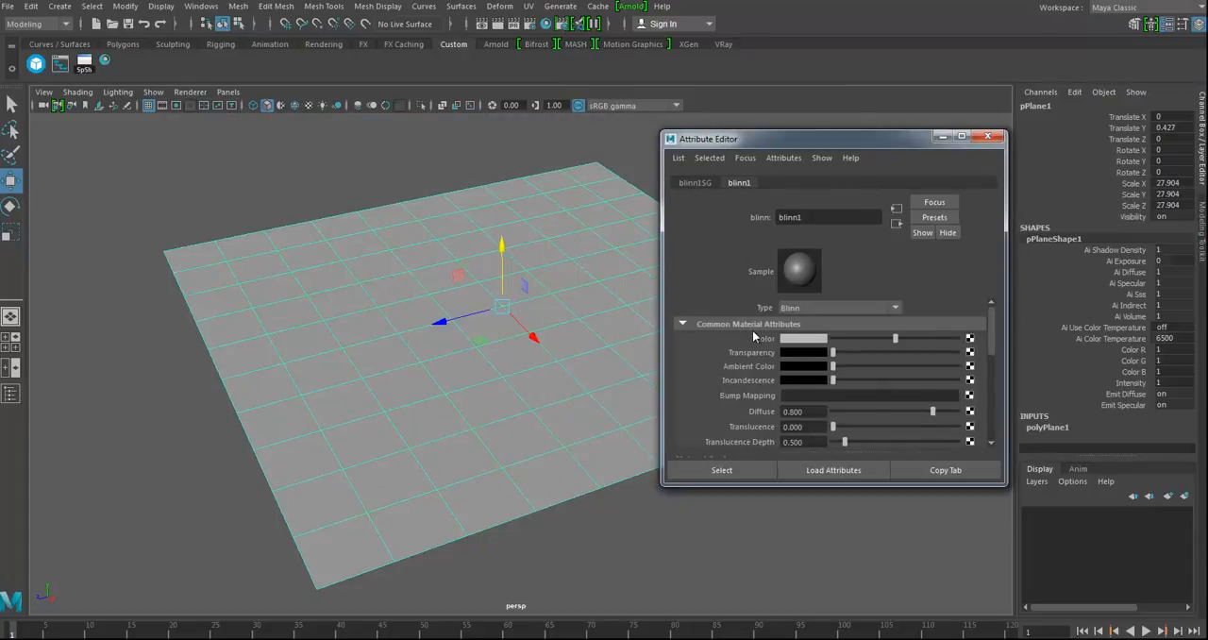
Step: Connect a File texture to the Blinn material's color and load floorTile.tga as its image
click(970, 339)
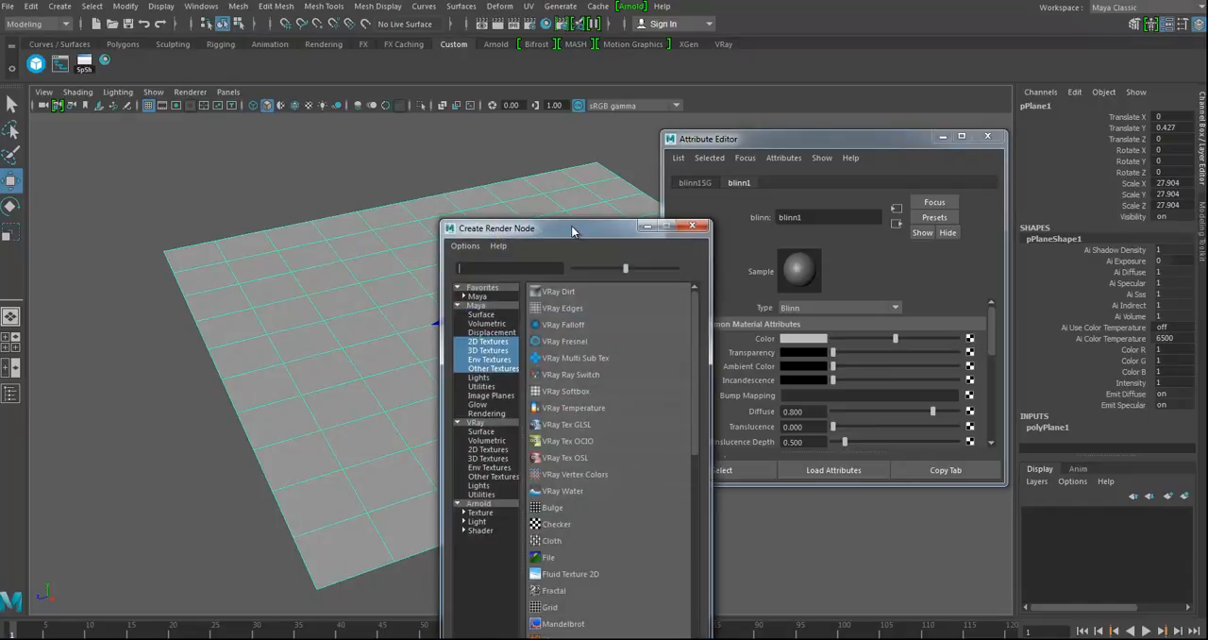
drag(572, 231, 574, 82)
click(556, 409)
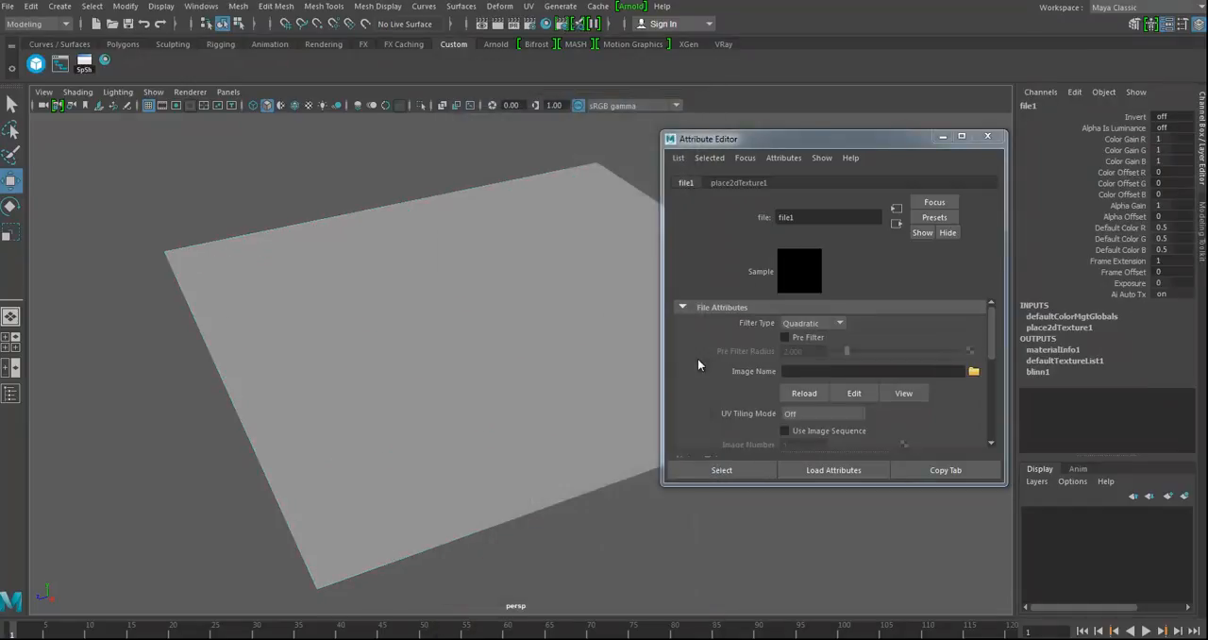
click(973, 371)
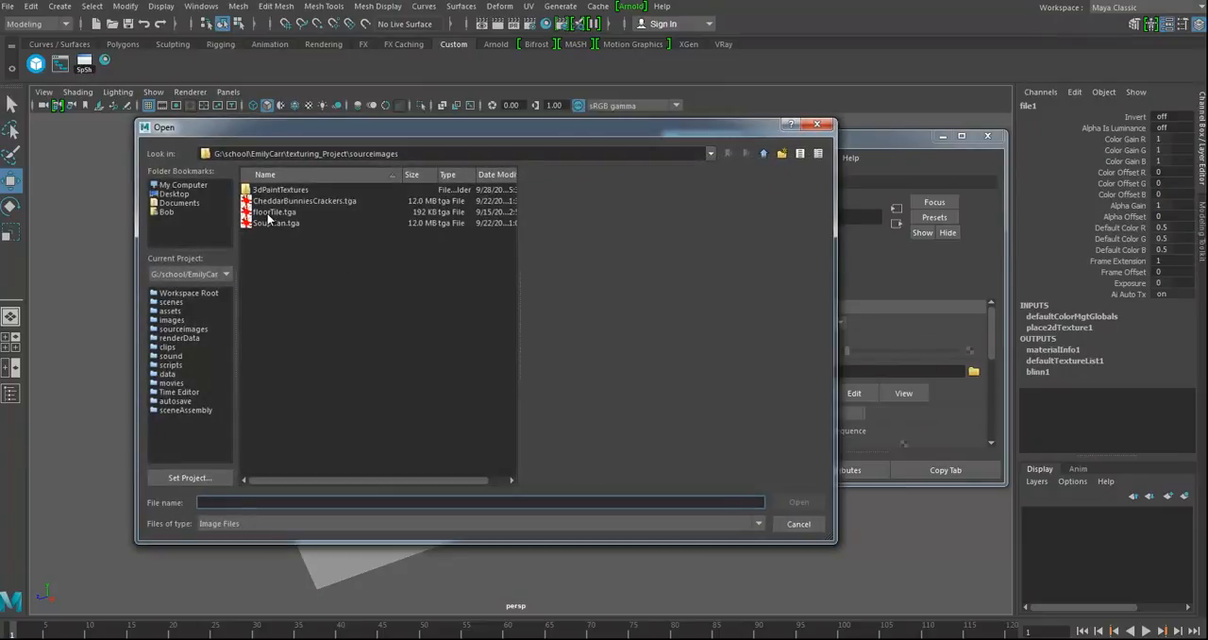
double_click(272, 212)
Step: Turn on textured display in the perspective view to show the tile image on the plane
alt+drag(495, 410, 504, 394)
key(4)
key(5)
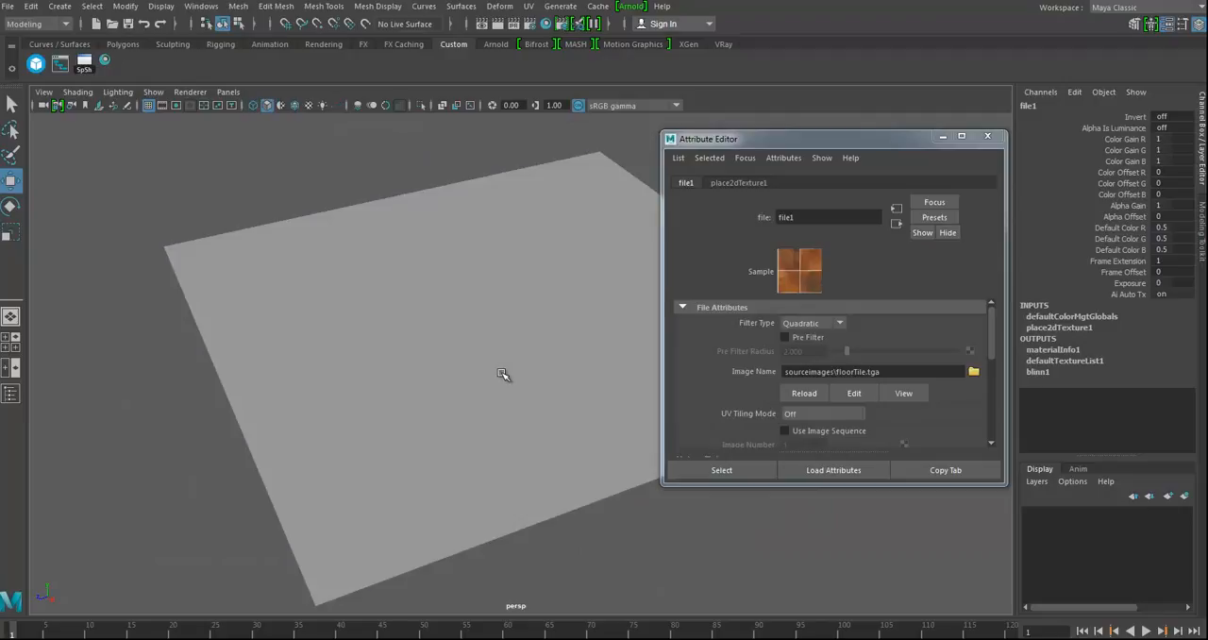
key(6)
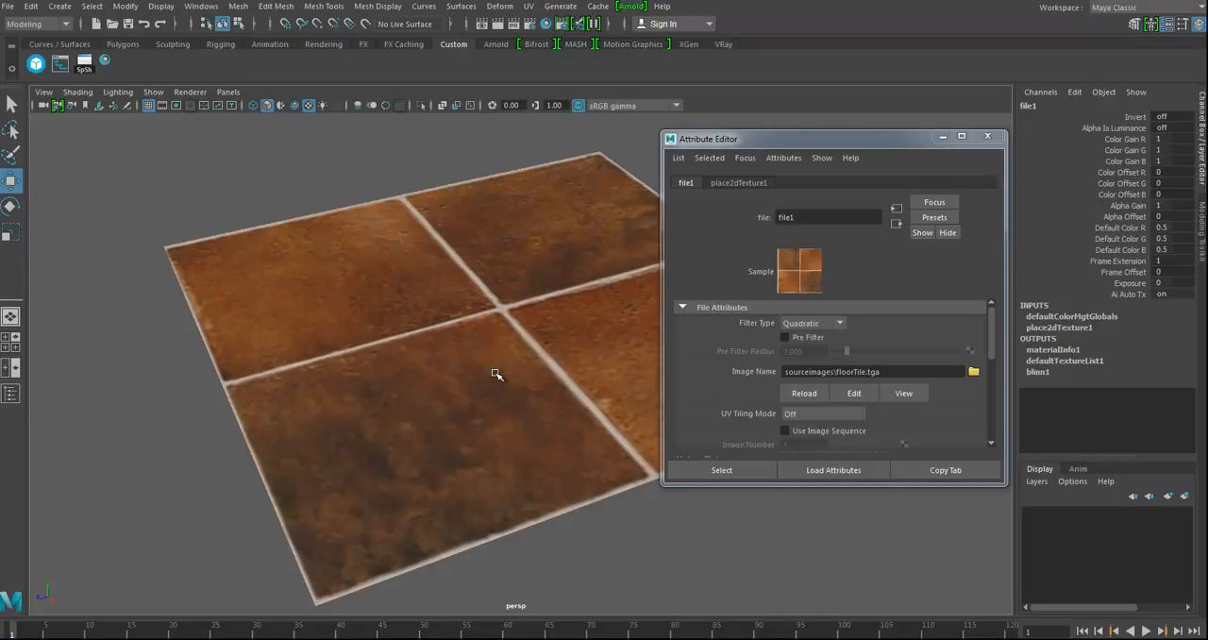
alt+drag(472, 364, 441, 346)
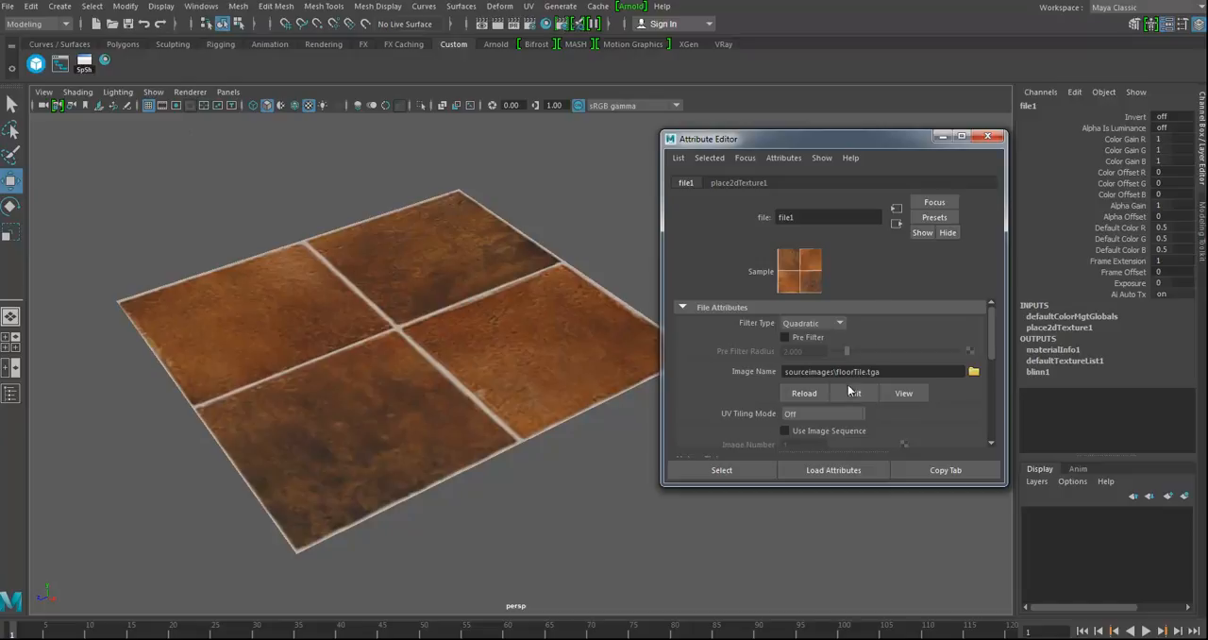
Step: In the Display preferences, set the maximum resolution for swatches to 10k x 10k and save the preferences
click(201, 6)
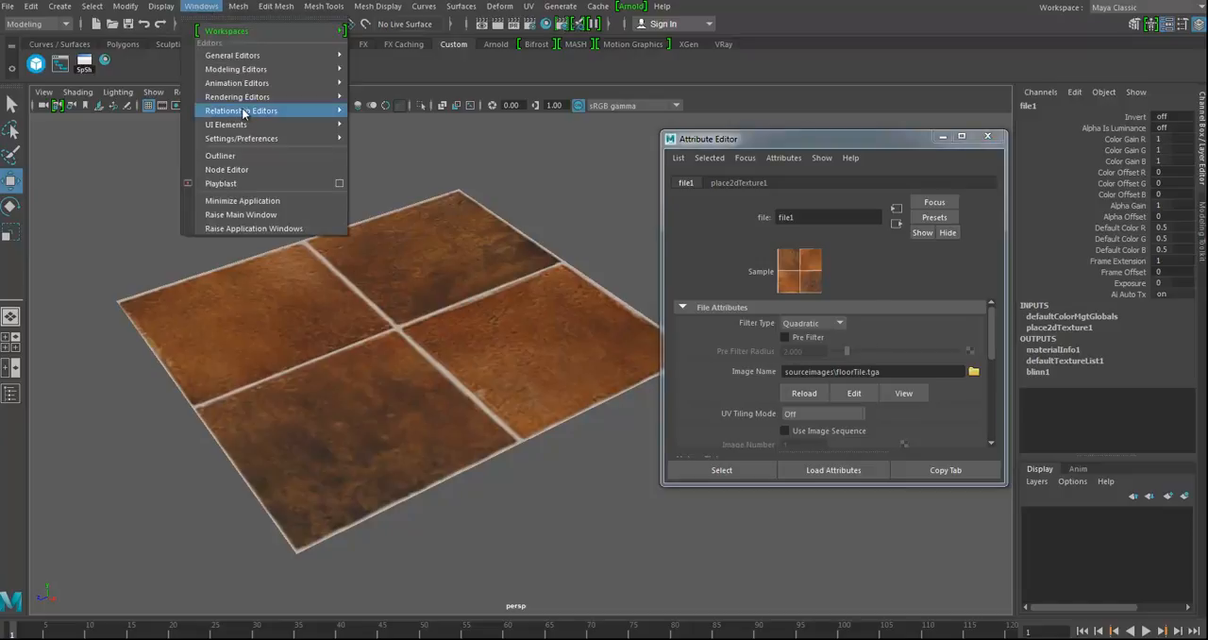
mouse_move(247, 127)
click(441, 150)
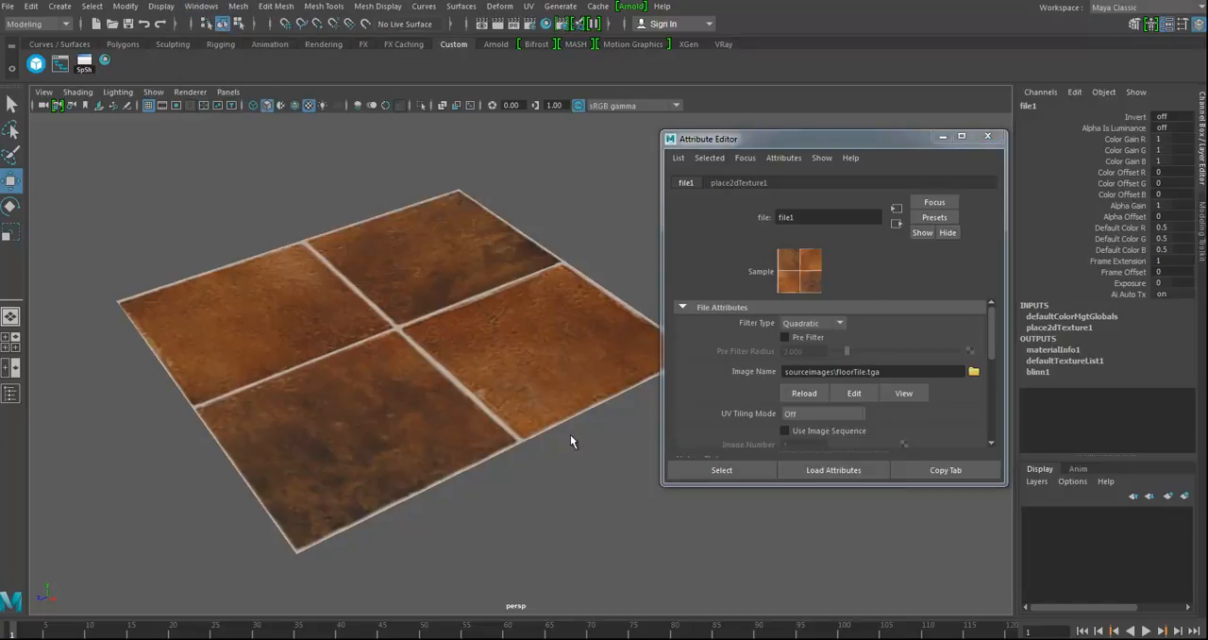
click(291, 219)
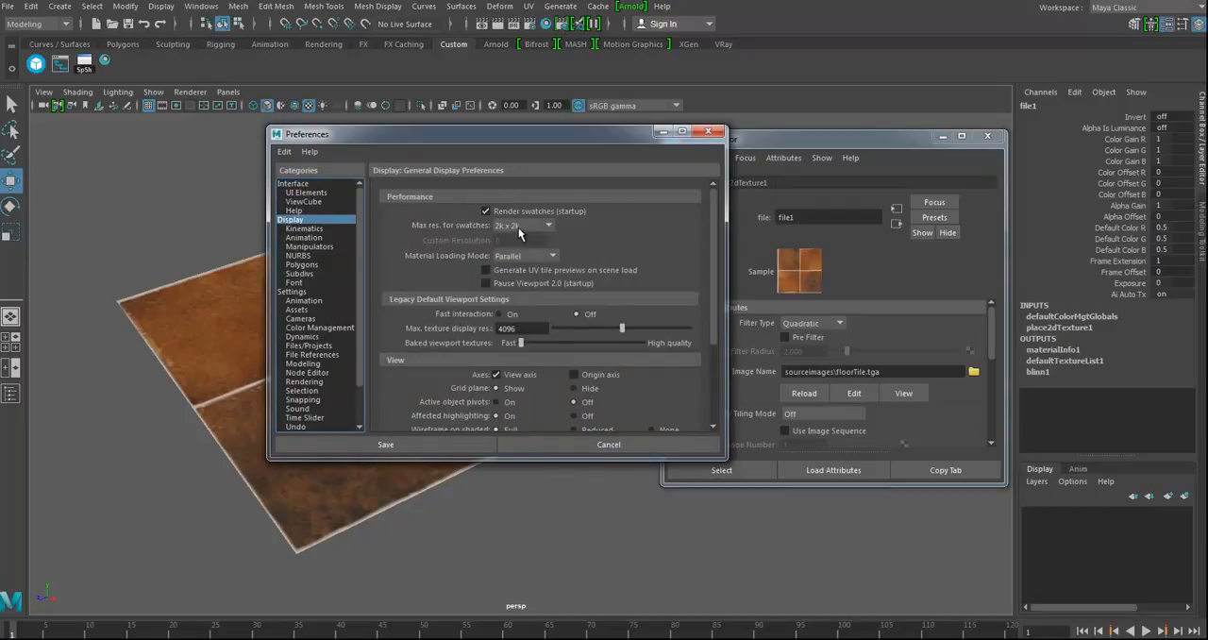
click(518, 227)
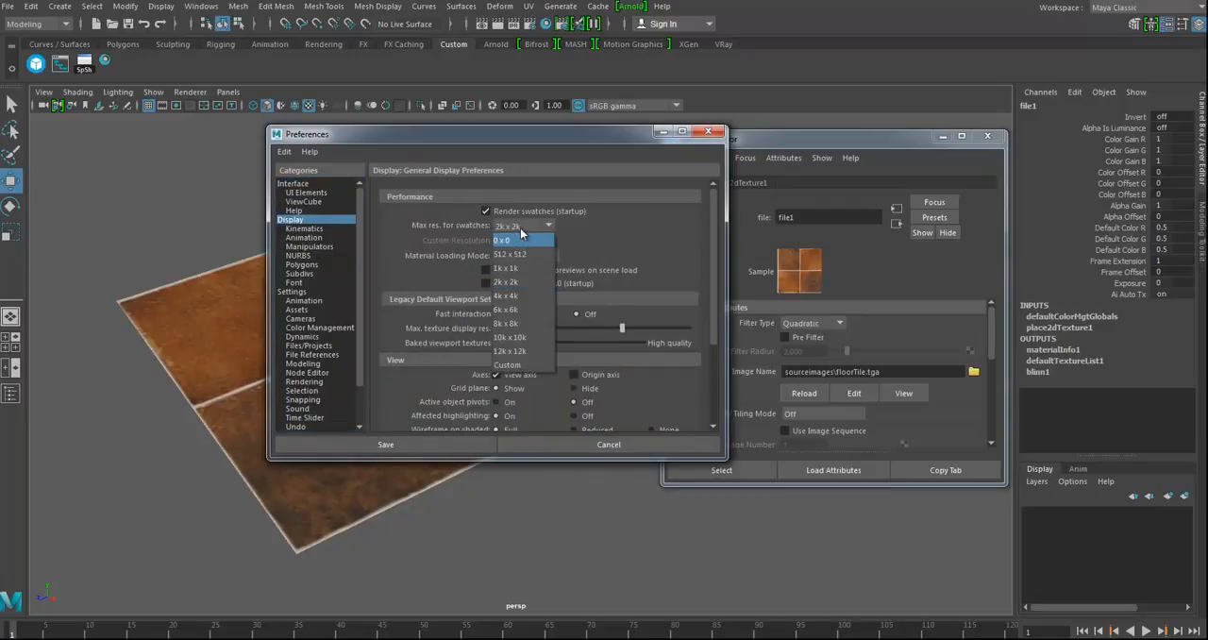
click(519, 337)
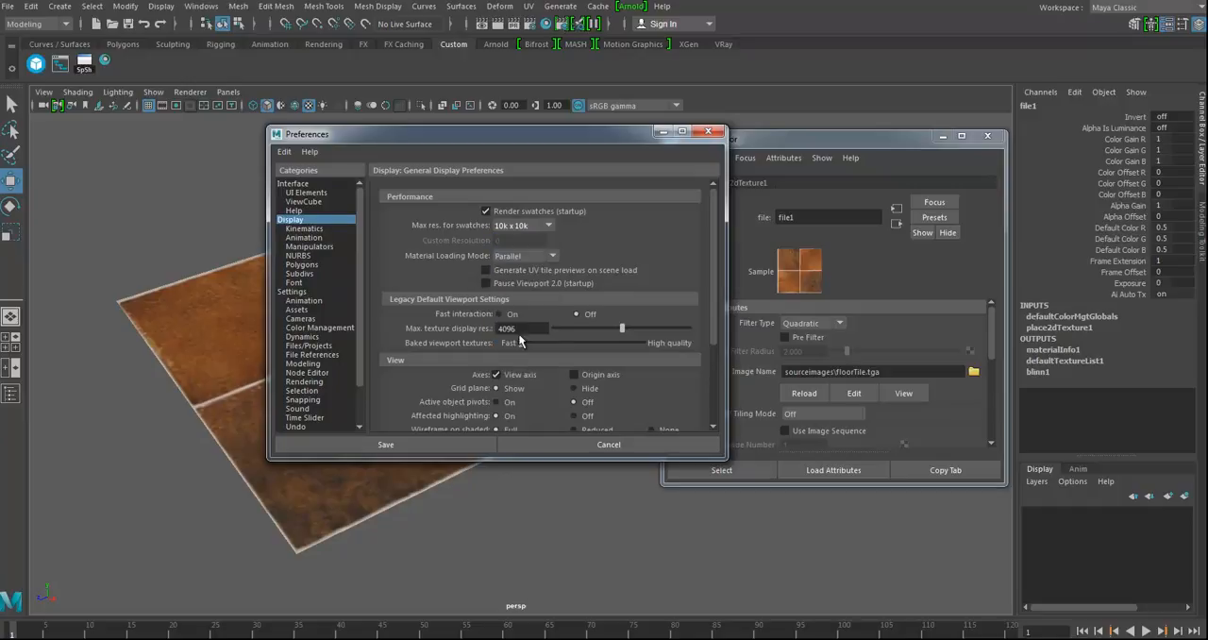
drag(610, 138, 609, 123)
click(395, 429)
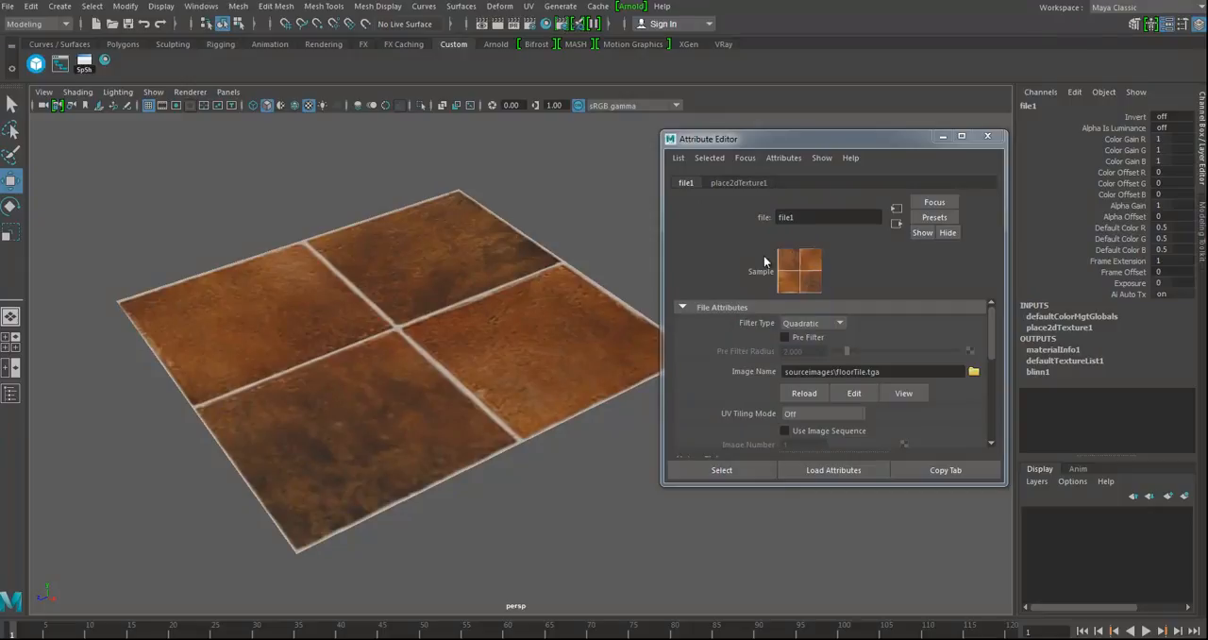
Step: Close the Attribute Editor, open the UV Editor and narrow its window to uncover the floor plane
alt+drag(511, 436, 508, 420)
alt+middle_drag(508, 420, 522, 432)
click(988, 135)
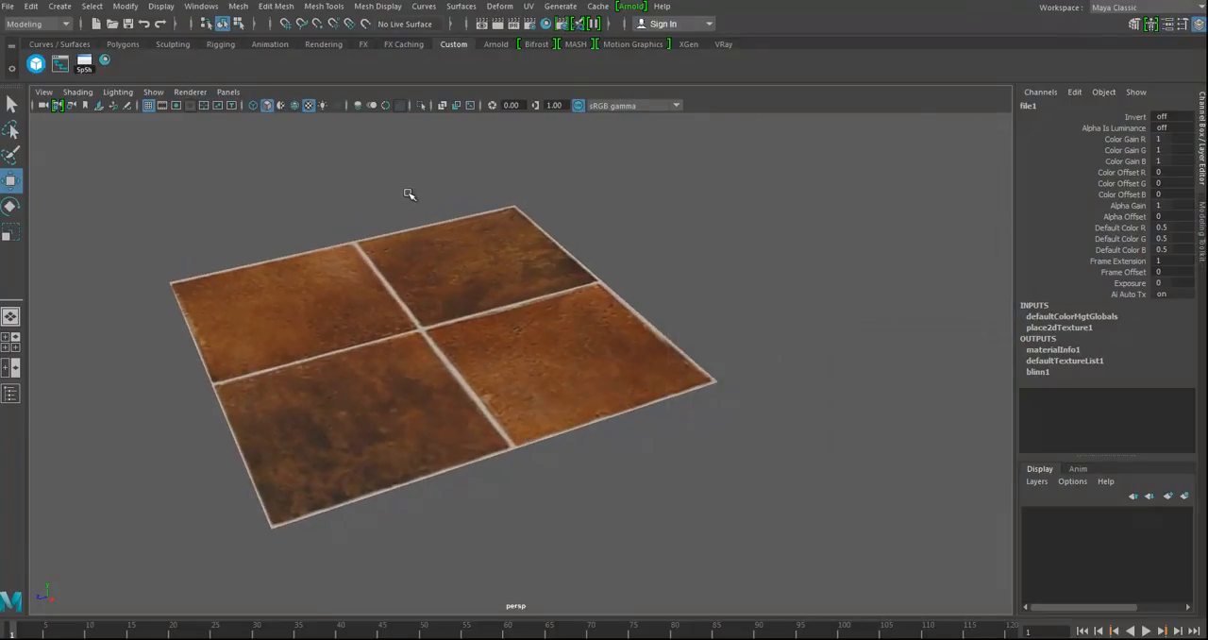
click(201, 5)
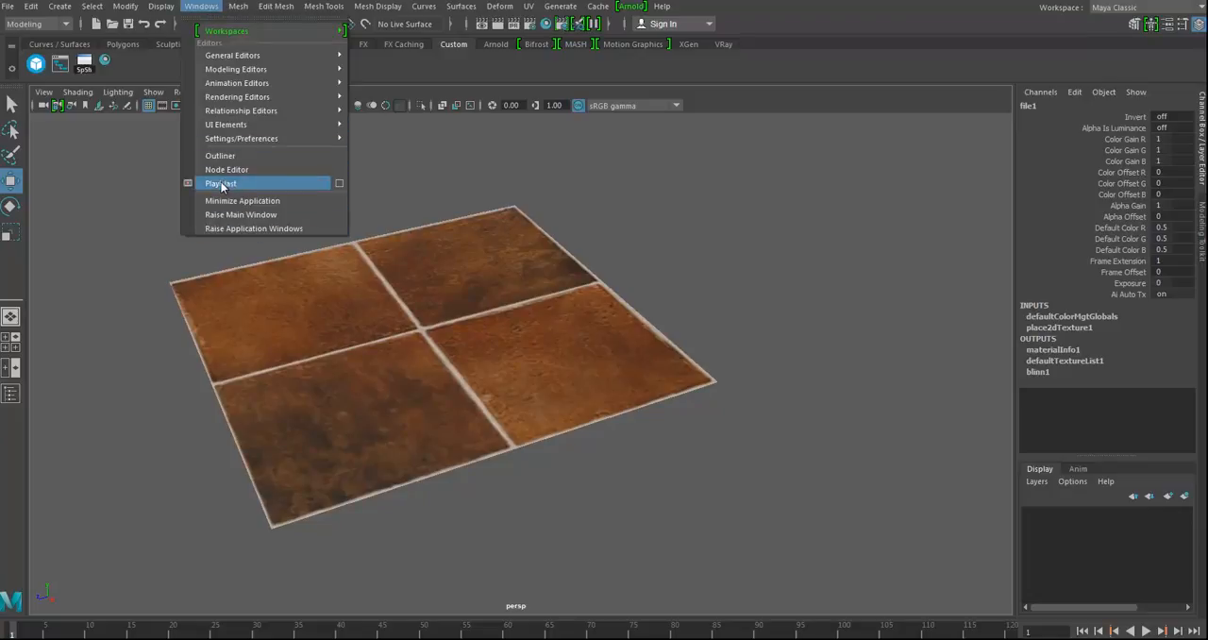
mouse_move(298, 138)
click(528, 6)
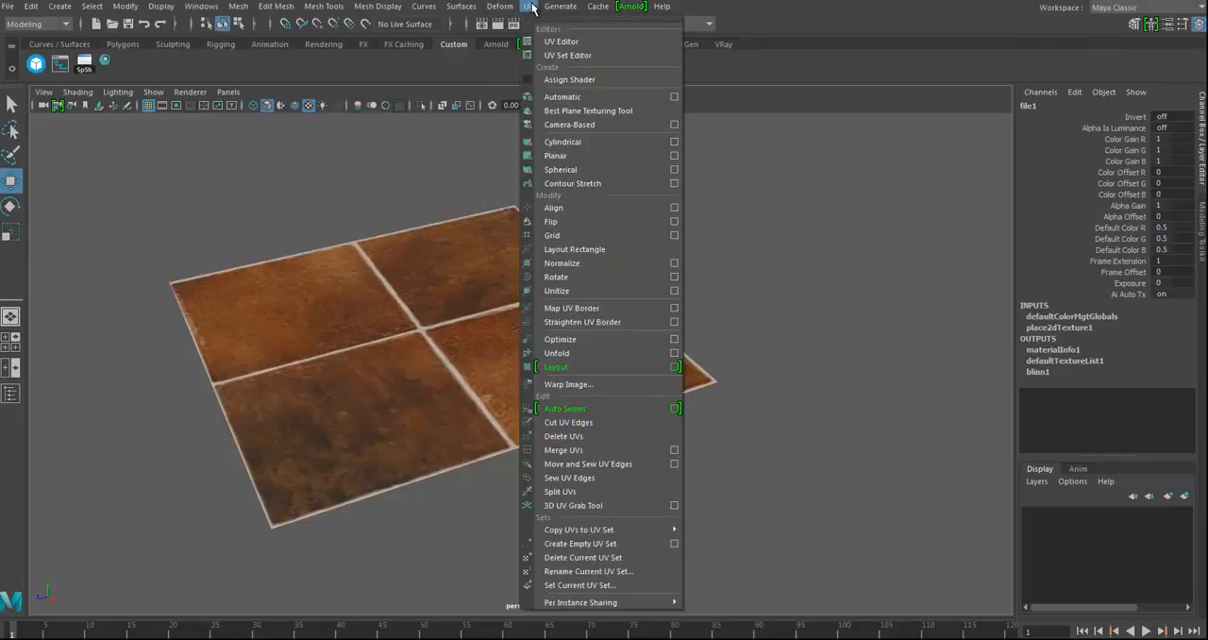
click(561, 41)
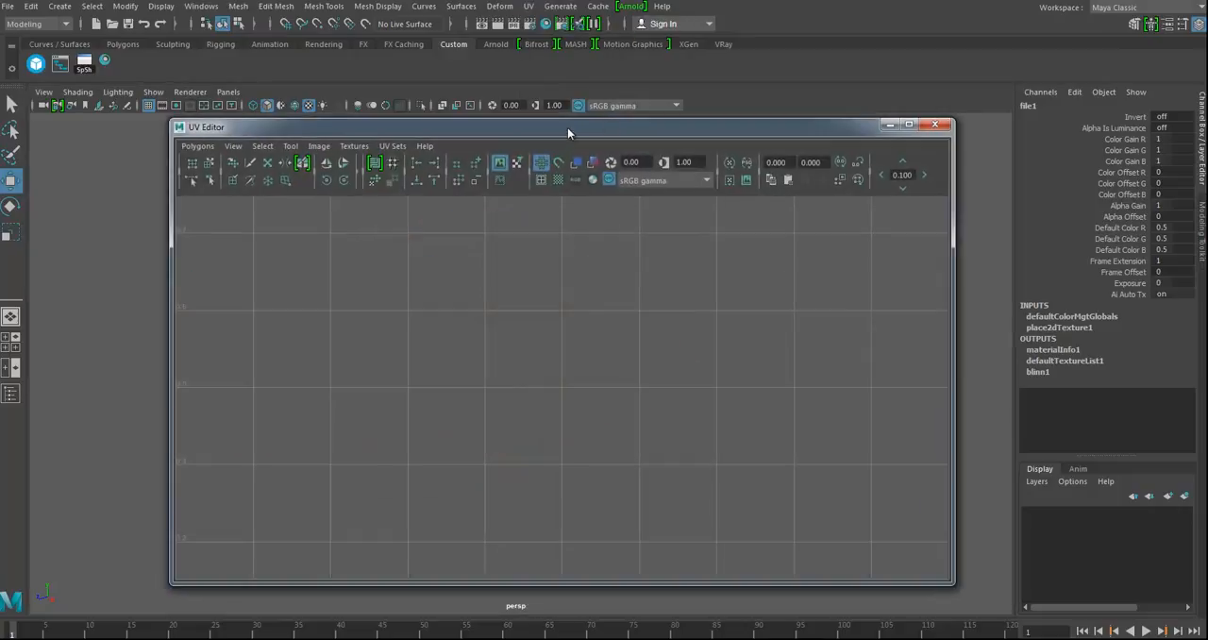
drag(171, 205, 535, 206)
alt+right_drag(767, 466, 578, 432)
alt+middle_drag(744, 381, 816, 304)
alt+right_drag(832, 318, 705, 340)
alt+middle_drag(705, 341, 755, 342)
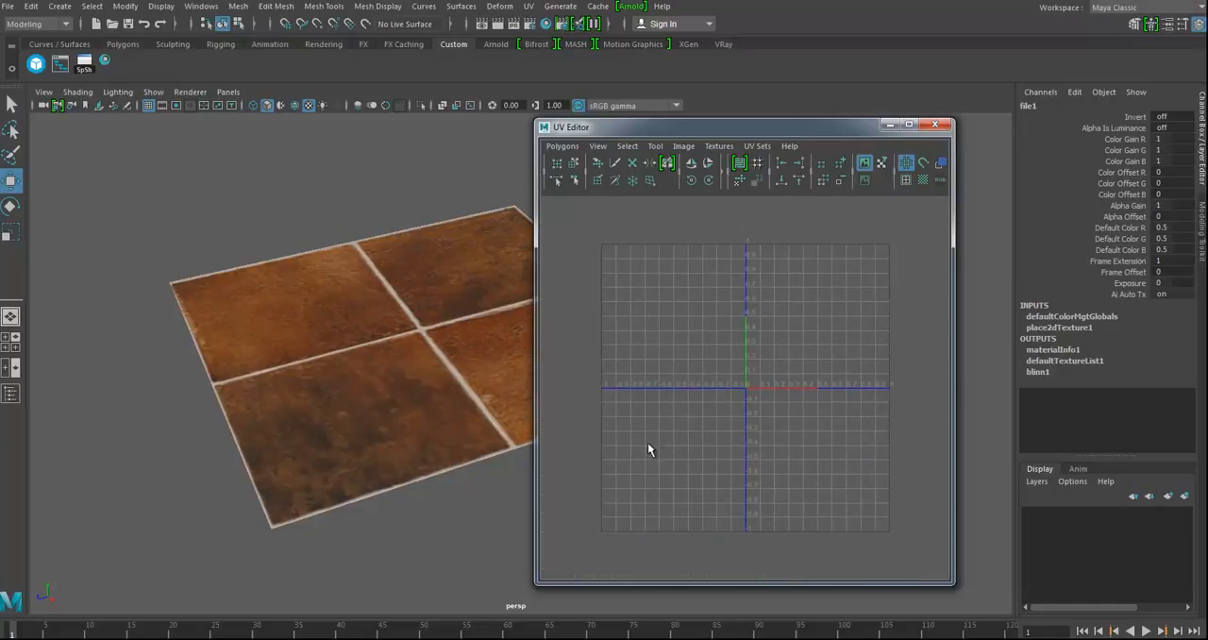
Step: Load the floor plane into the UV Editor and select all of its UVs
click(430, 352)
alt+middle_drag(837, 381, 745, 414)
alt+right_drag(746, 413, 845, 397)
alt+middle_drag(801, 391, 840, 466)
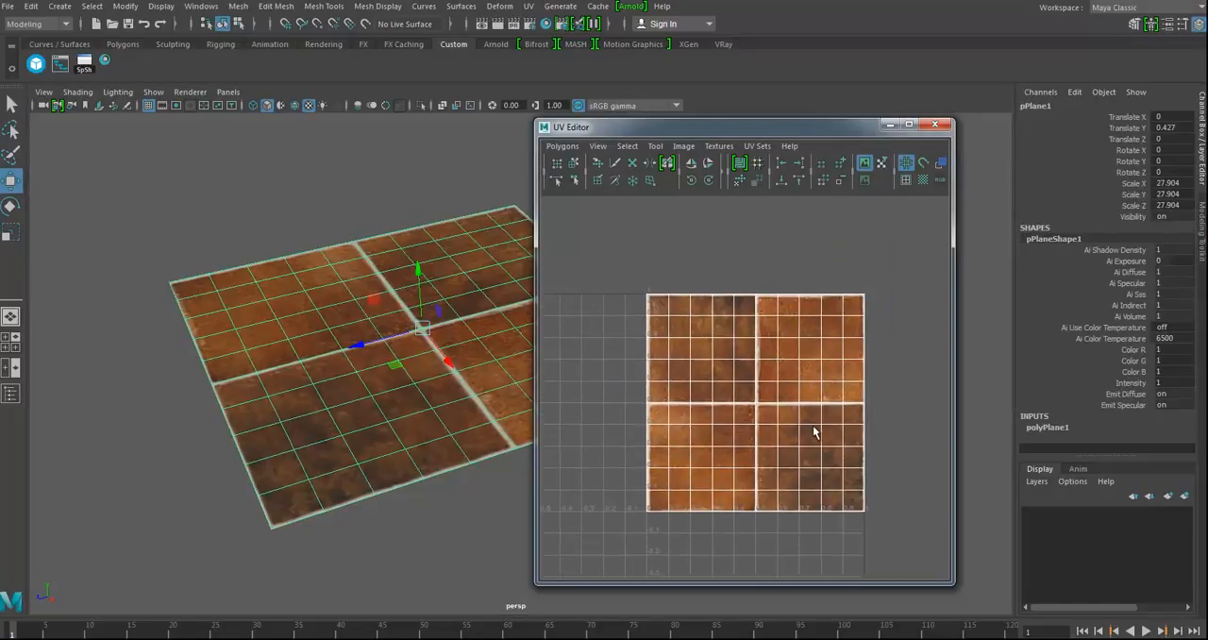
alt+middle_drag(804, 409, 741, 381)
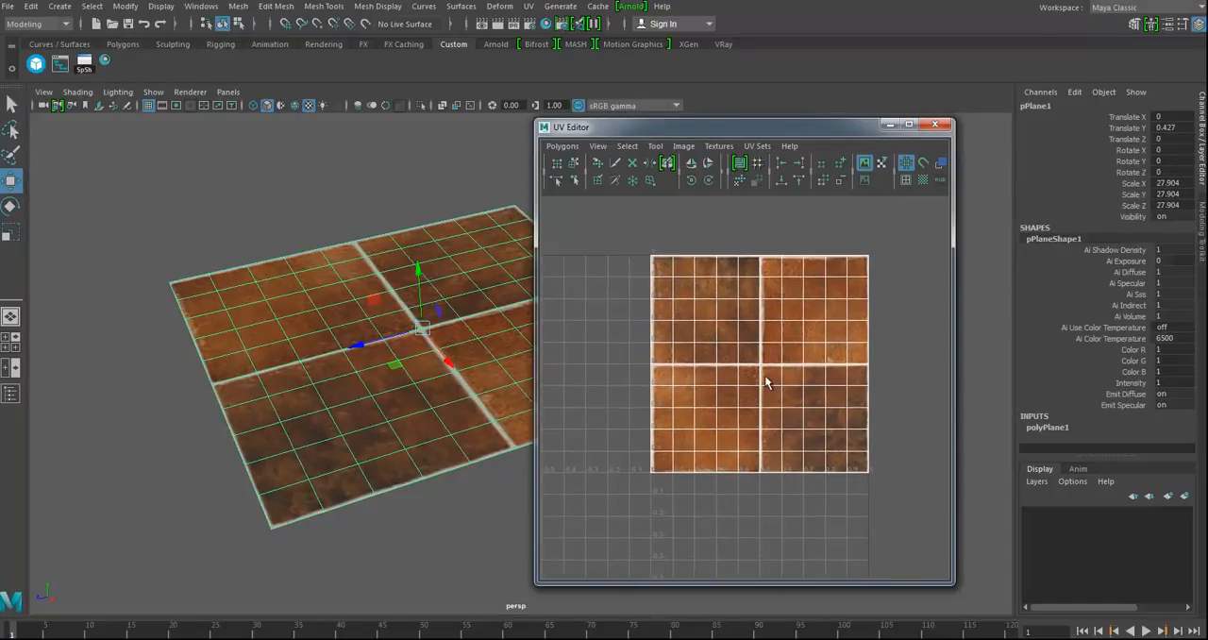
right_drag(726, 389, 819, 378)
drag(606, 208, 924, 492)
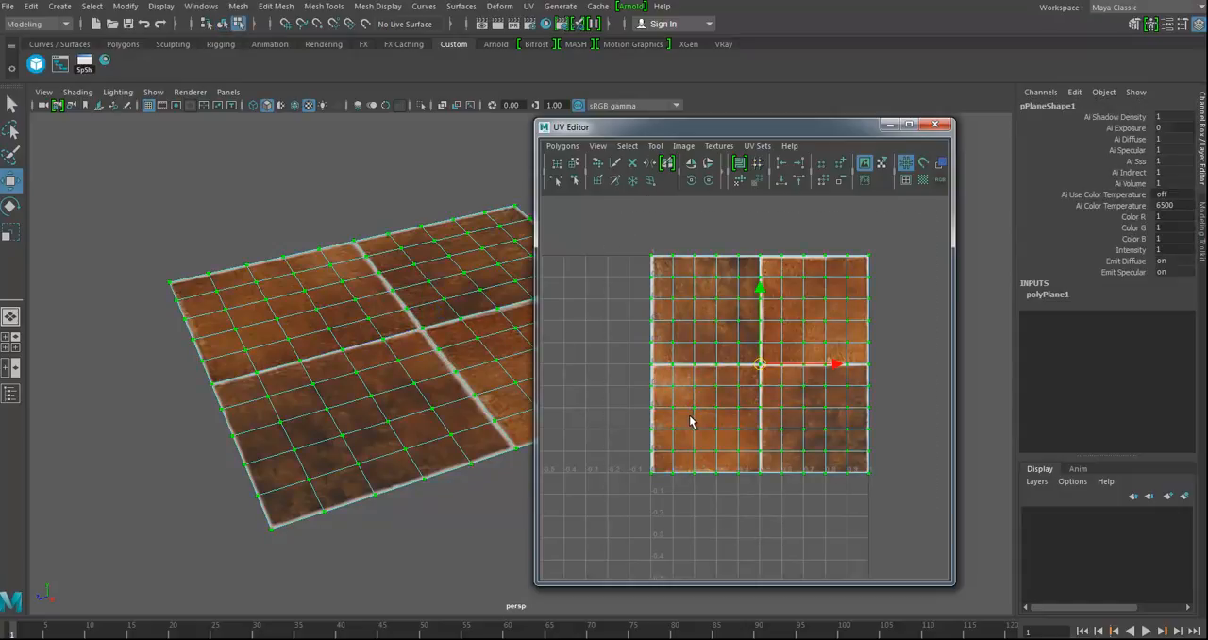
Step: Scale the plane's UVs up uniformly to about 1.6 times, so they extend beyond the tile image
key(r)
drag(760, 365, 663, 378)
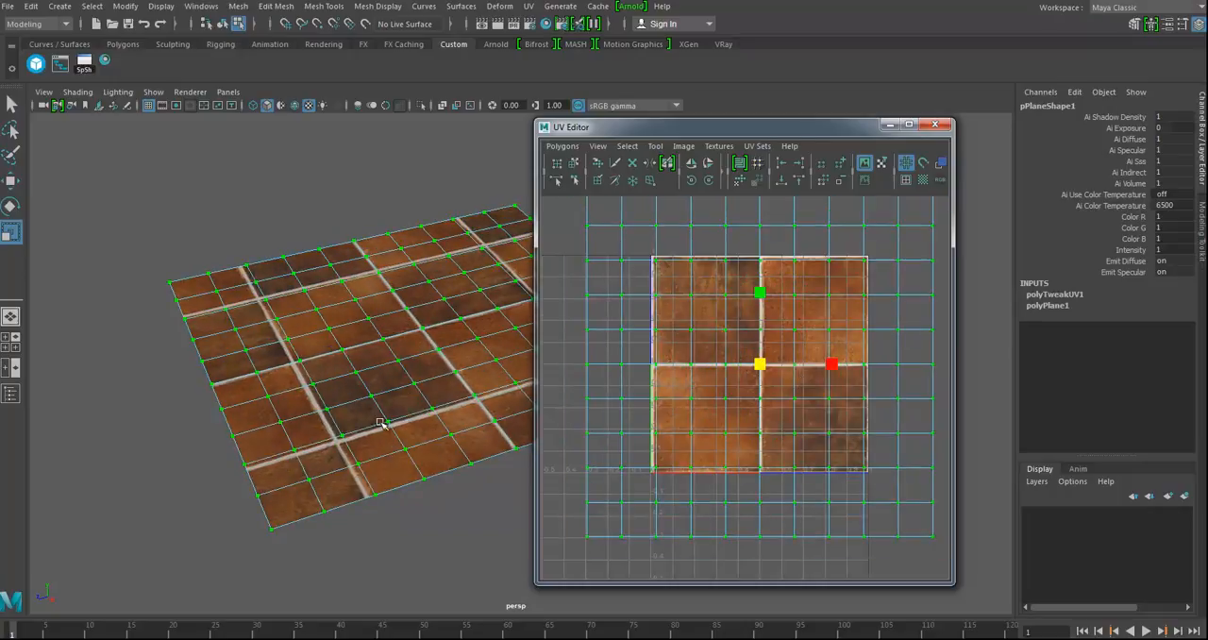
alt+drag(406, 406, 521, 382)
Step: Rotate the plane's UVs diagonally over the tile image and move them to test how the pattern shifts
key(e)
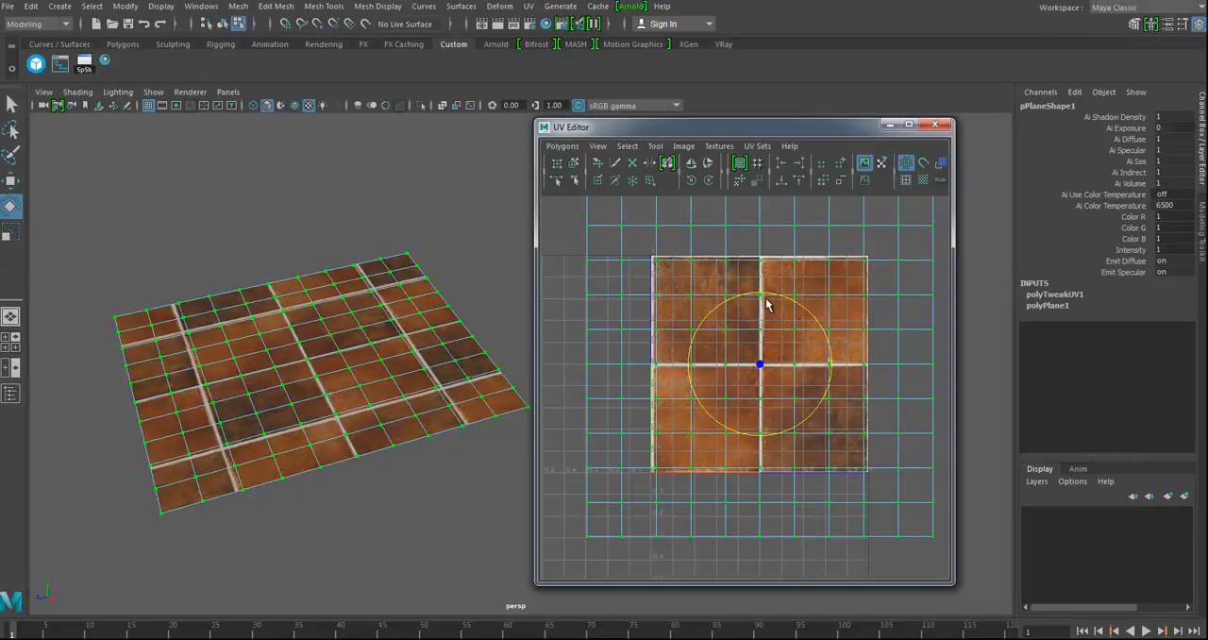
drag(777, 289, 752, 382)
key(w)
scroll(752, 383, down, 4)
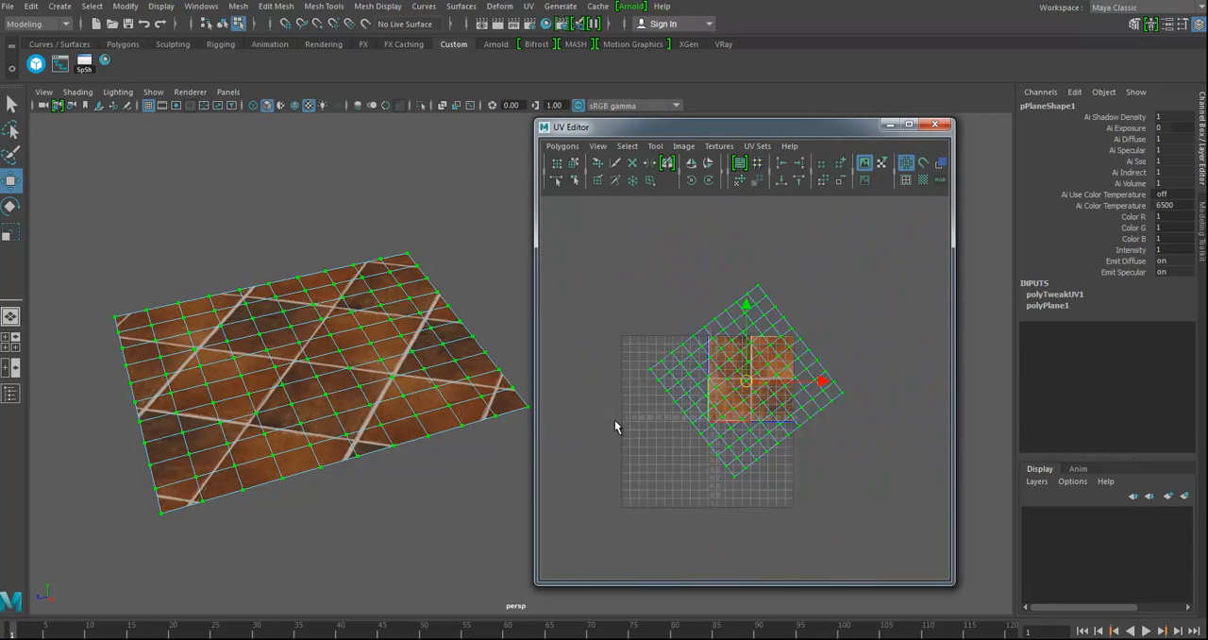
alt+drag(423, 423, 409, 439)
mouse_move(768, 383)
mouse_down()
mouse_move(787, 383)
mouse_move(757, 365)
mouse_move(777, 376)
mouse_up()
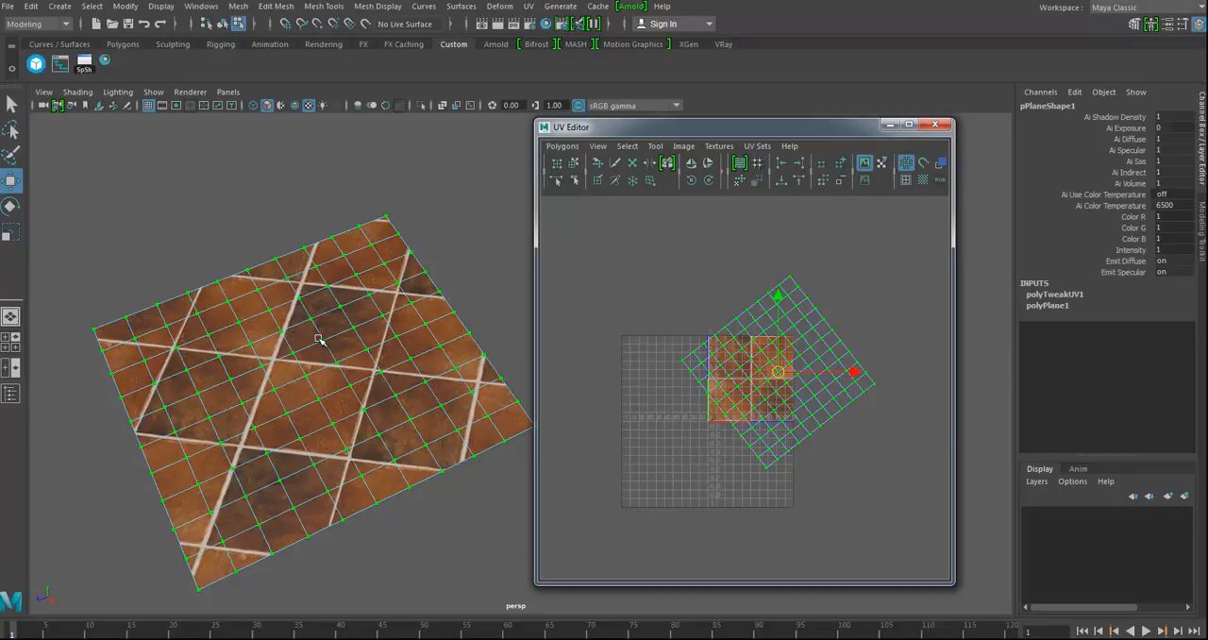
Step: Undo the move, rotation and scaling of the plane's UVs
key(ctrl)
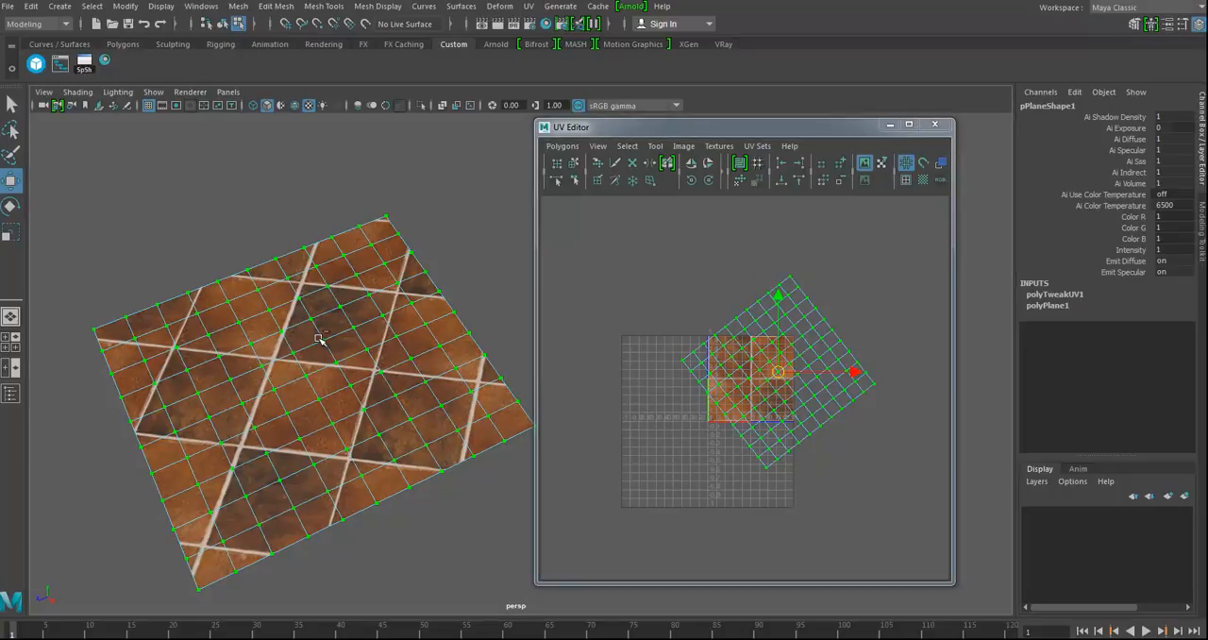
key(ctrl+z)
key(ctrl+z)
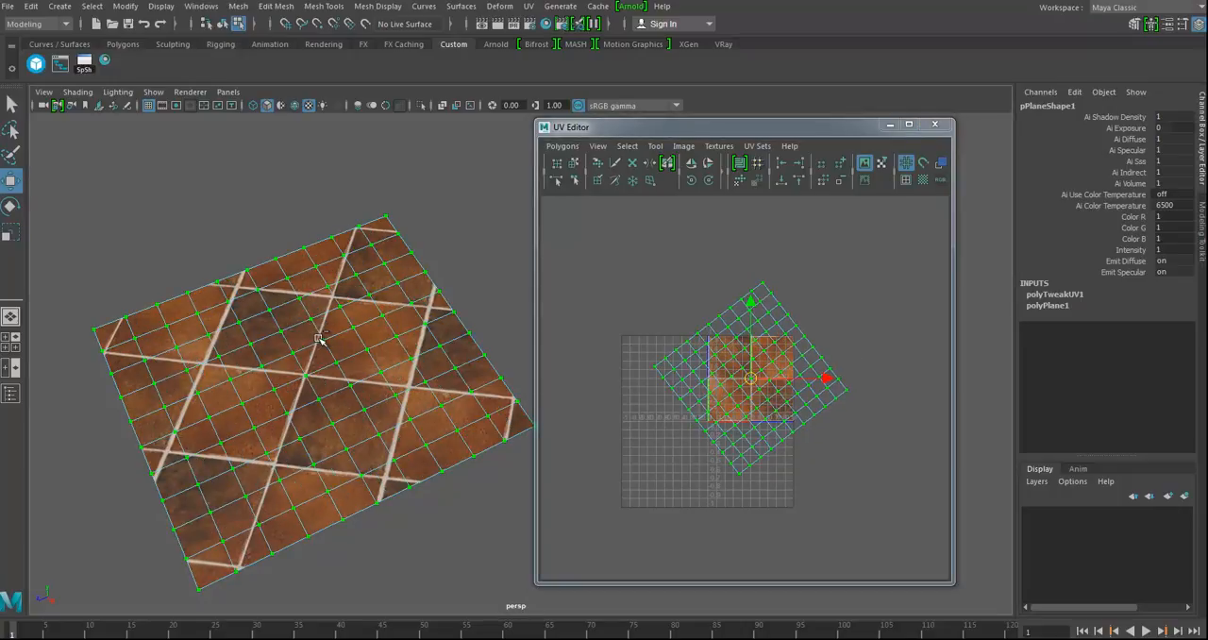
key(ctrl+z)
key(ctrl+z)
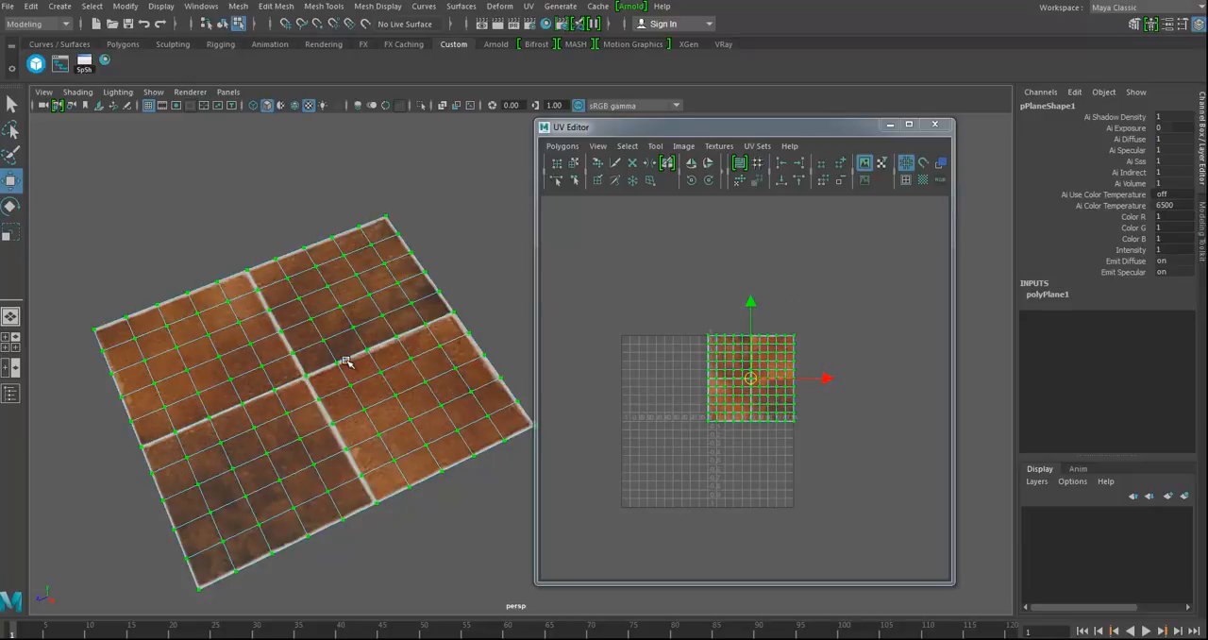
Step: Scale all of the plane's UVs up uniformly to about 5 times, so the tile image repeats across the floor
key(e)
drag(752, 385, 1062, 317)
alt+drag(318, 390, 266, 249)
alt+drag(309, 408, 341, 407)
right_drag(272, 313, 265, 274)
scroll(307, 335, down, 4)
Step: Select all edges of the floor plane and remove its interior edges with Delete Edge/Vertex
drag(242, 236, 535, 507)
shift+right_click(380, 348)
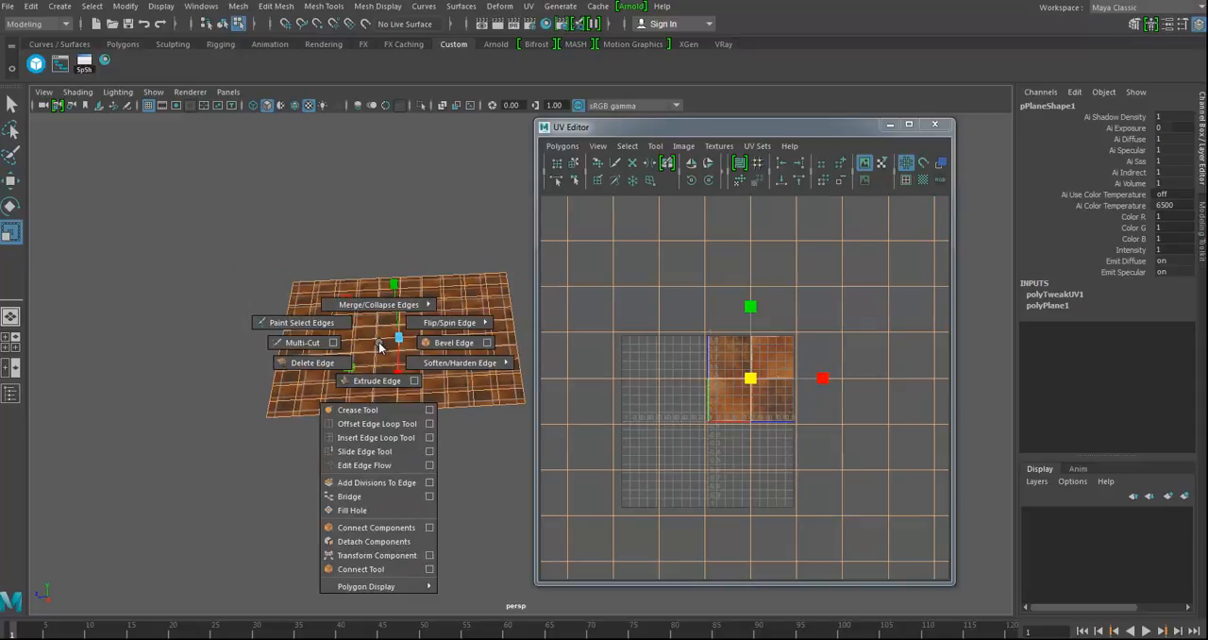
ctrl+right_drag(381, 346, 313, 330)
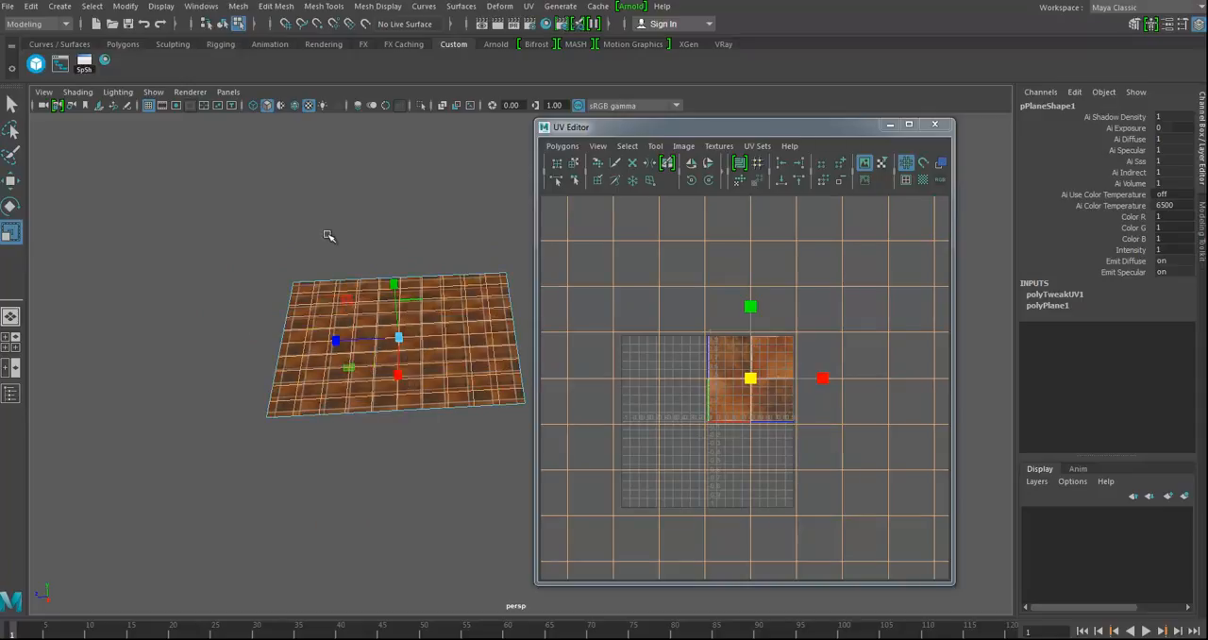
click(271, 8)
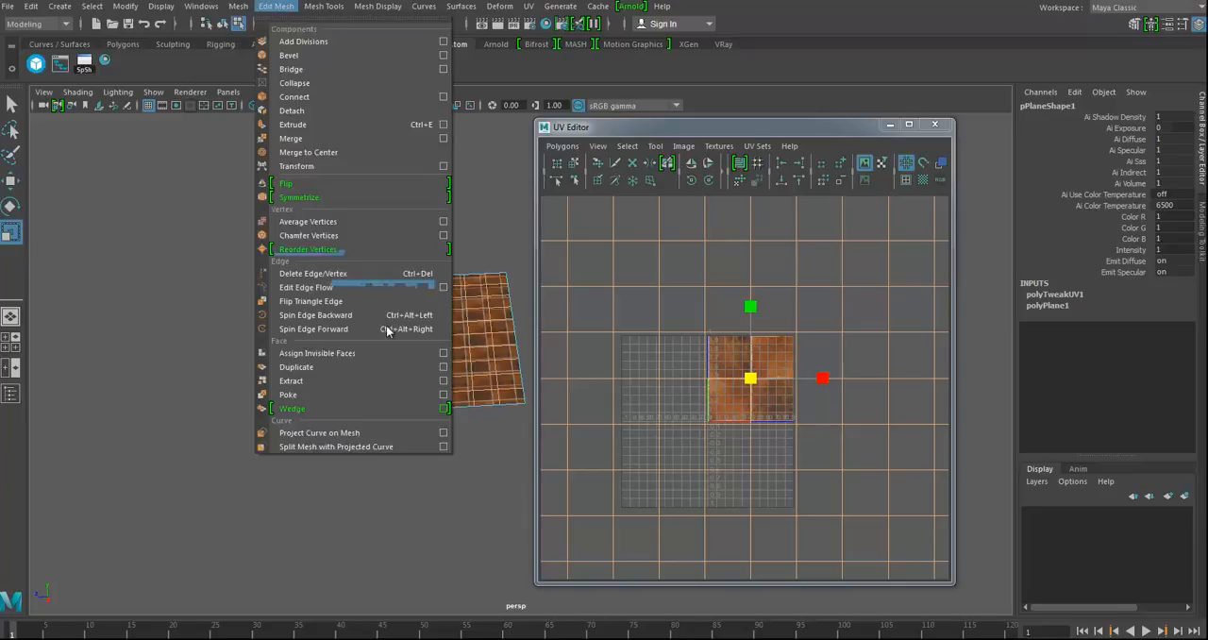
click(307, 275)
alt+drag(427, 555, 458, 515)
right_drag(451, 351, 502, 301)
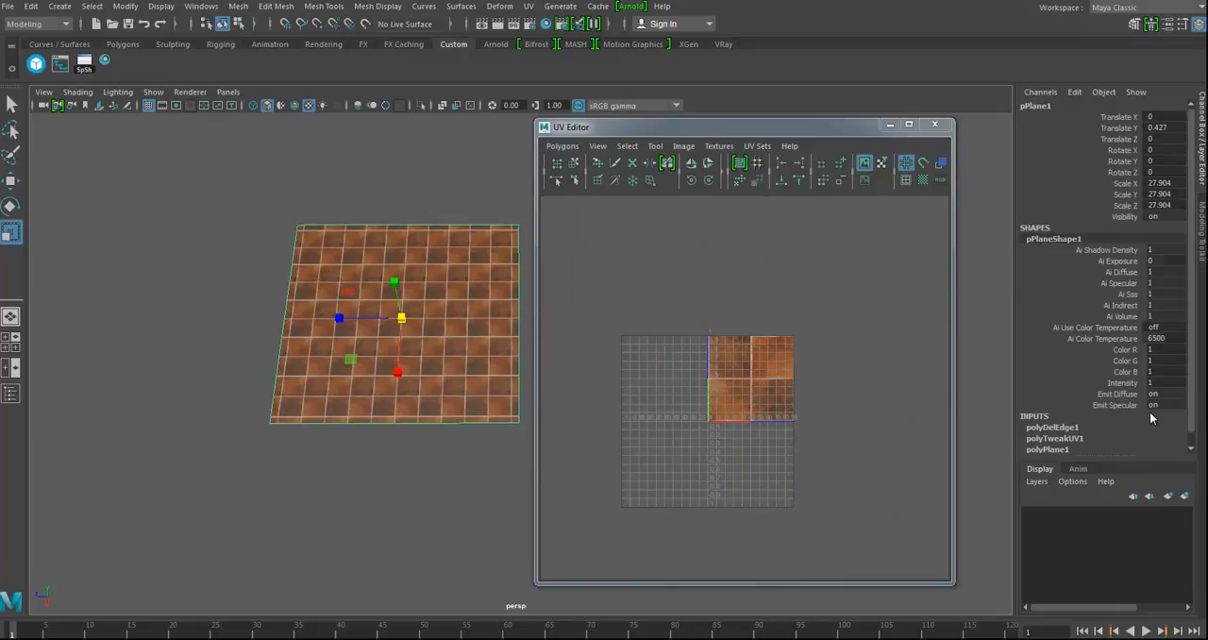
Step: Expand the plane's polyPlane1 creation inputs to review its subdivisions, and close the UV Editor
scroll(1160, 413, down, 1)
click(1051, 438)
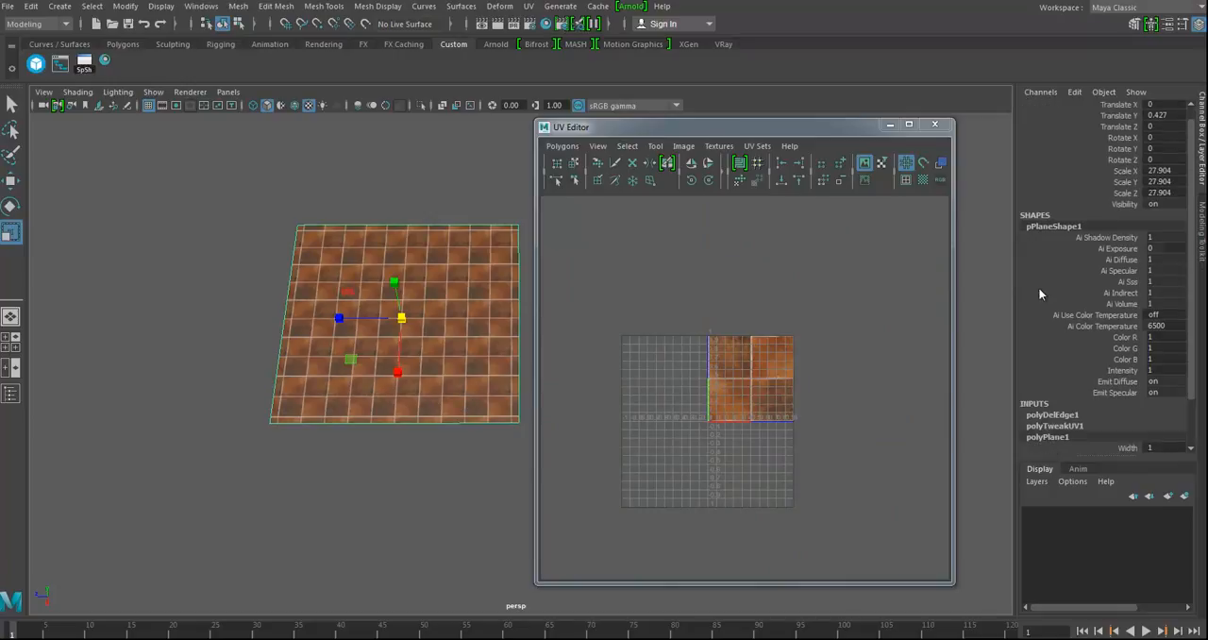
scroll(1104, 372, down, 3)
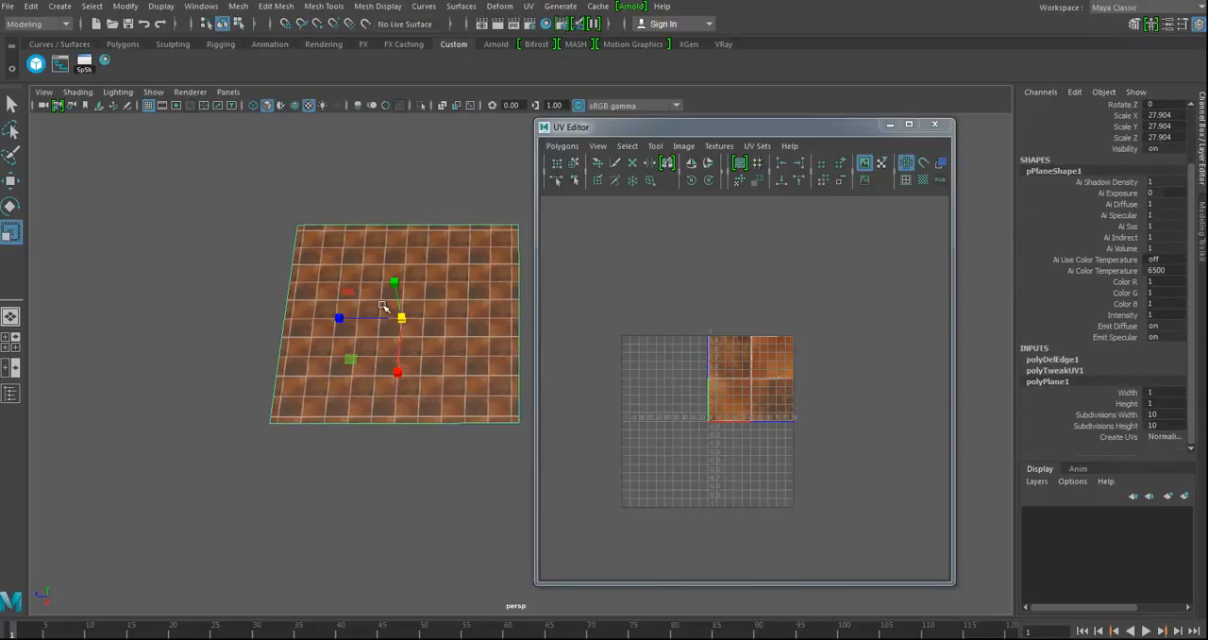
alt+drag(427, 360, 453, 339)
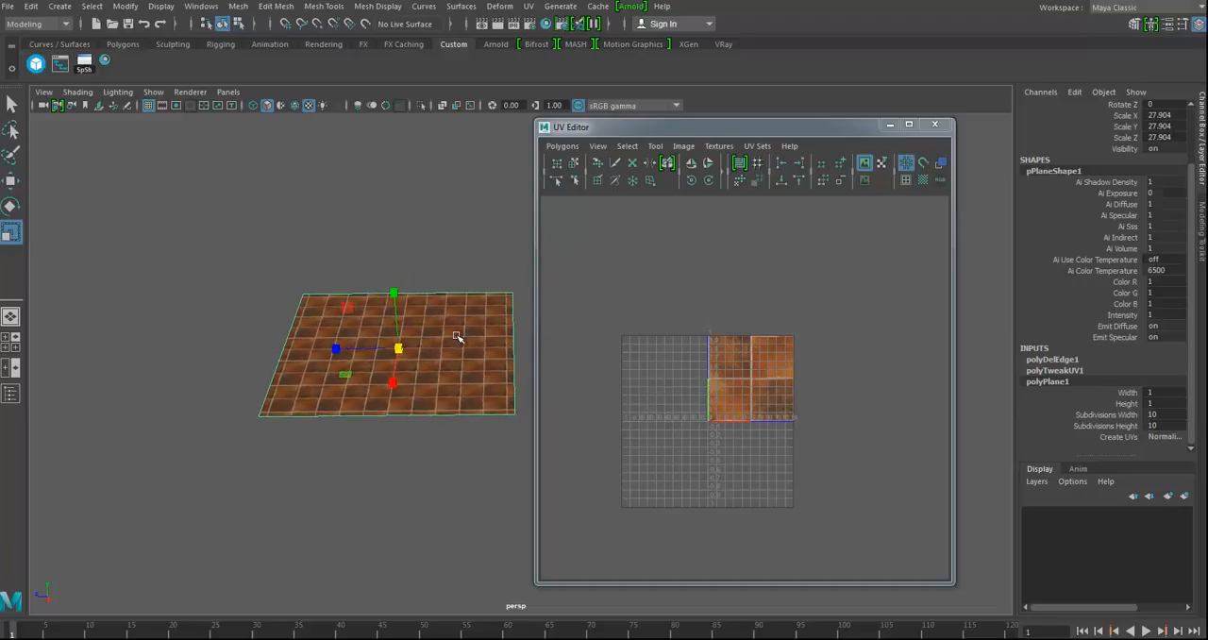
click(934, 124)
alt+drag(454, 383, 546, 392)
alt+drag(510, 346, 592, 418)
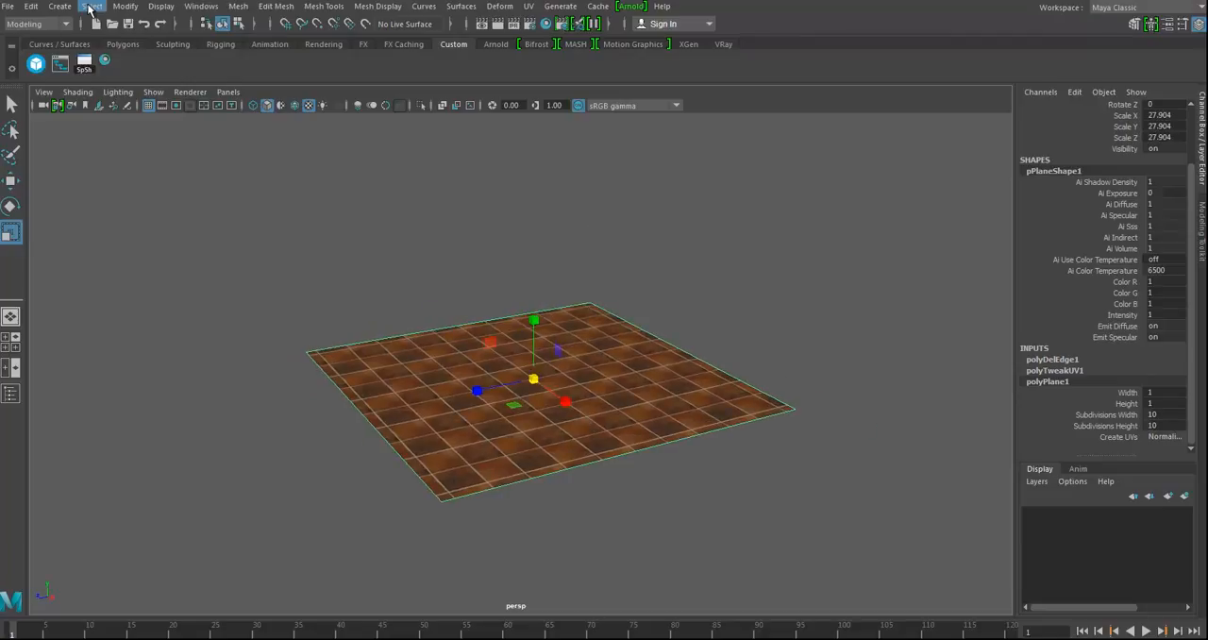
Step: Create a polygon cube and scale it to about 2.1 in X, 7.6 in Y and 3.3 in Z
click(91, 6)
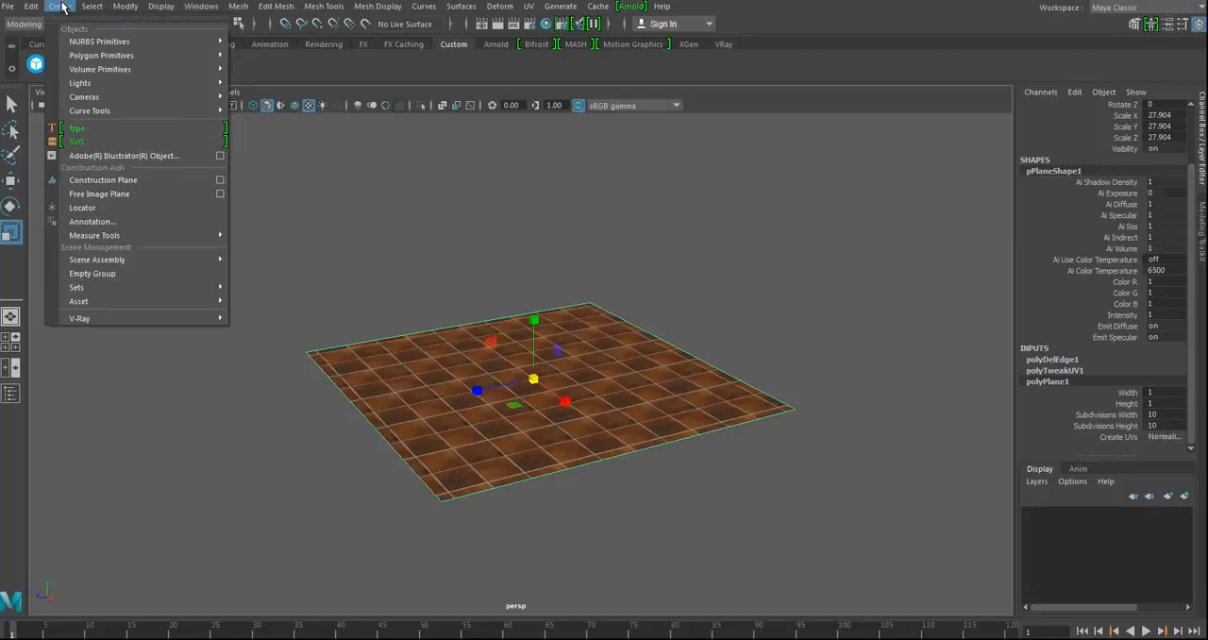
mouse_move(78, 60)
click(278, 80)
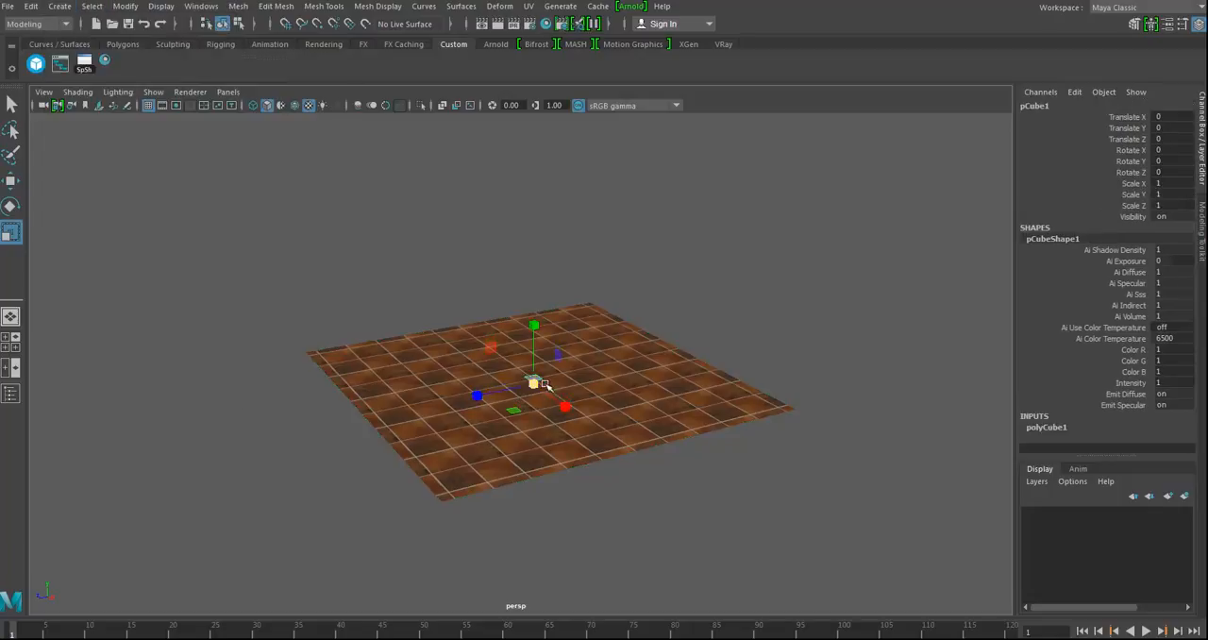
drag(535, 384, 563, 387)
drag(536, 327, 537, 250)
drag(566, 406, 553, 397)
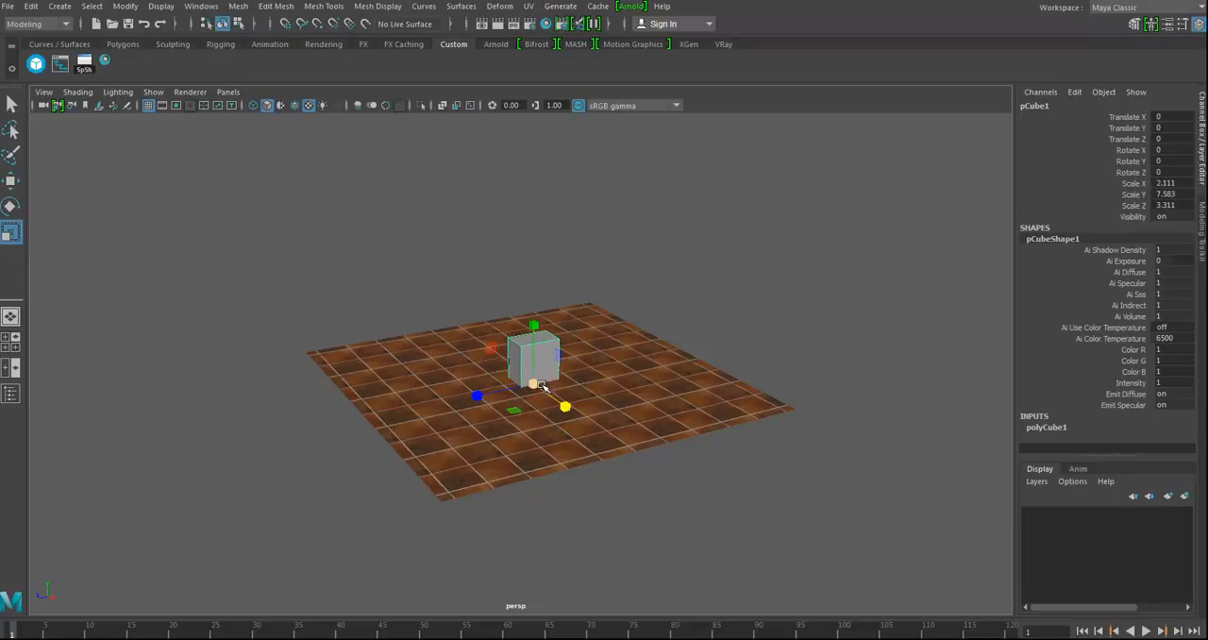
Step: Raise the box above the floor to about 9.4 in Y
key(w)
drag(535, 322, 535, 189)
alt+drag(534, 189, 558, 429)
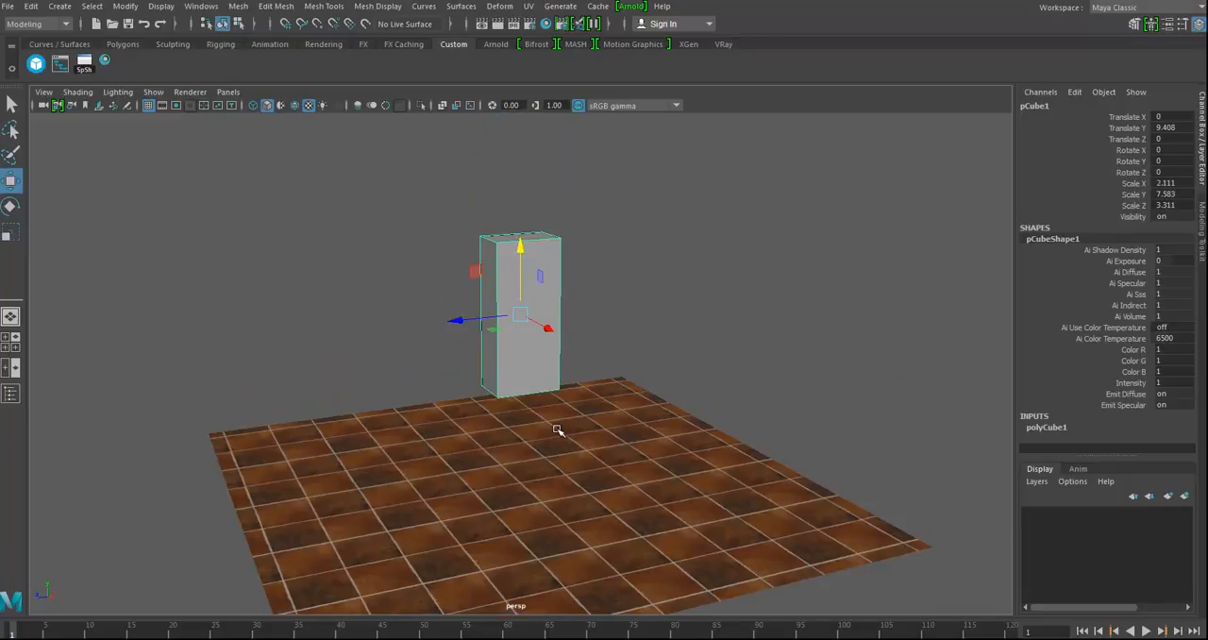
Step: Adjust the box's proportions by scaling it to about 5.8 in Y and 3.6 in Z
key(r)
drag(521, 251, 521, 270)
alt+drag(504, 350, 607, 399)
alt+middle_drag(593, 383, 587, 421)
alt+right_drag(587, 421, 777, 465)
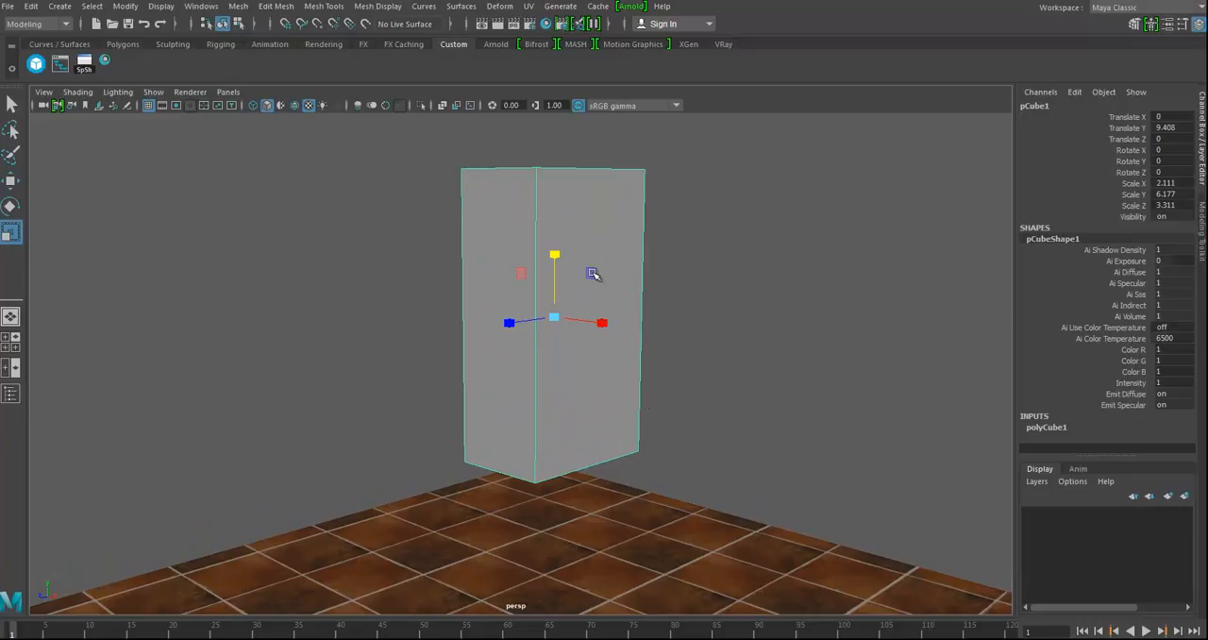
drag(558, 256, 618, 338)
drag(395, 370, 557, 436)
Step: Assign a new Blinn material to the box
right_drag(574, 248, 667, 586)
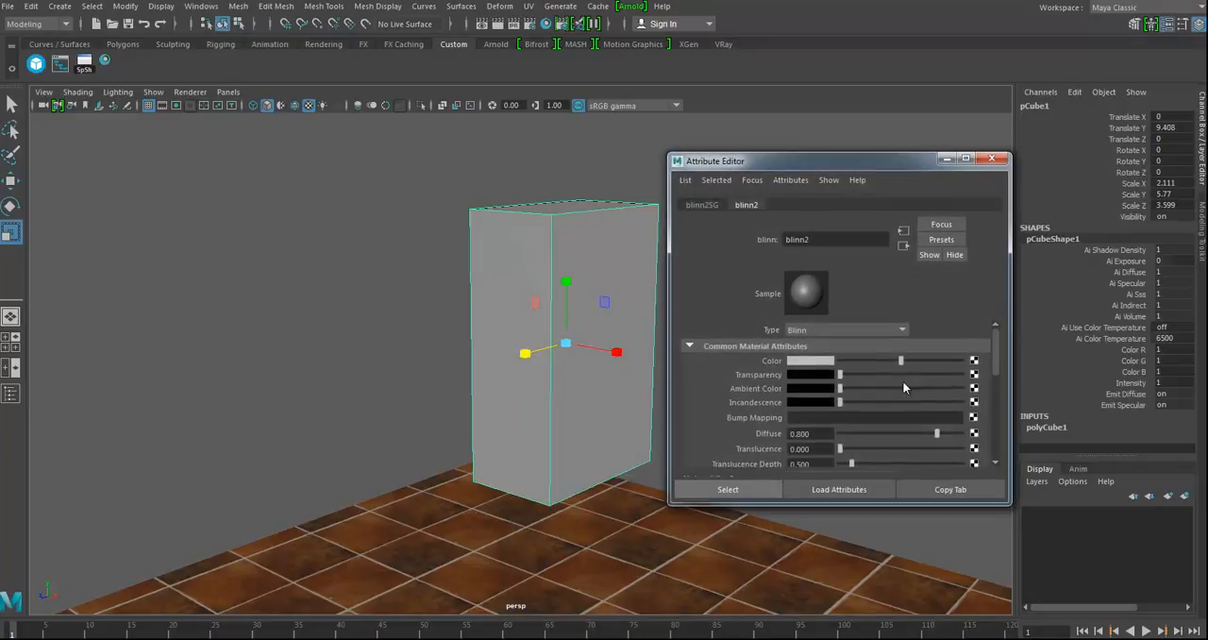
Step: Connect a File texture using CheddarBunniesCrackers.tga to the color of the box's Blinn material
click(974, 361)
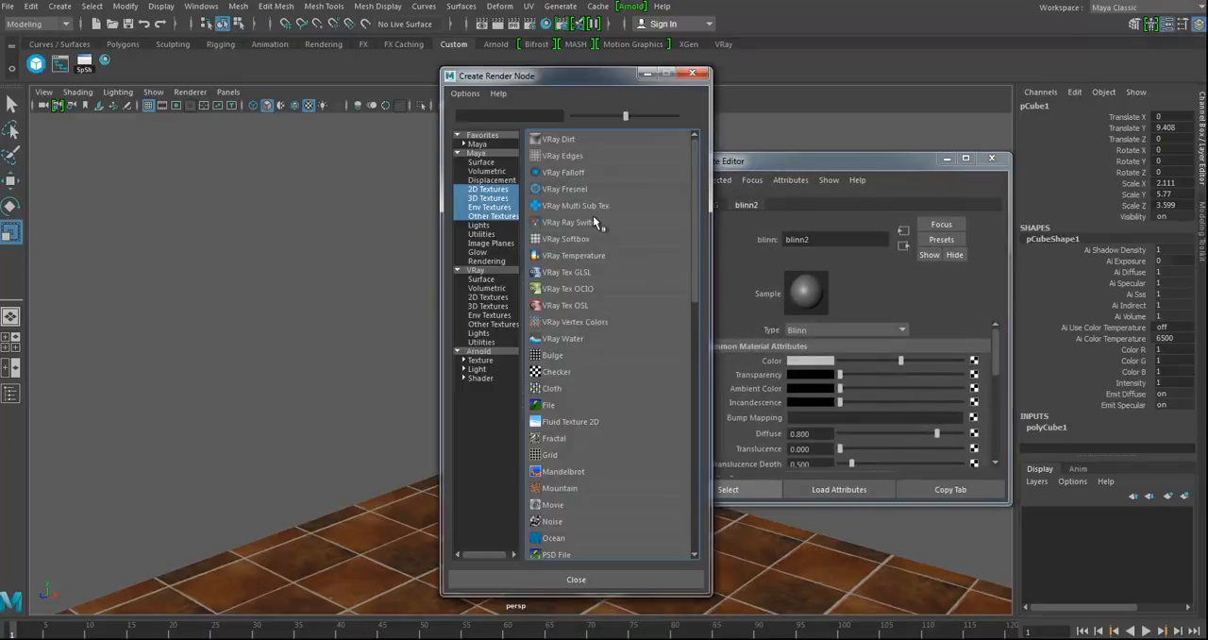
click(551, 405)
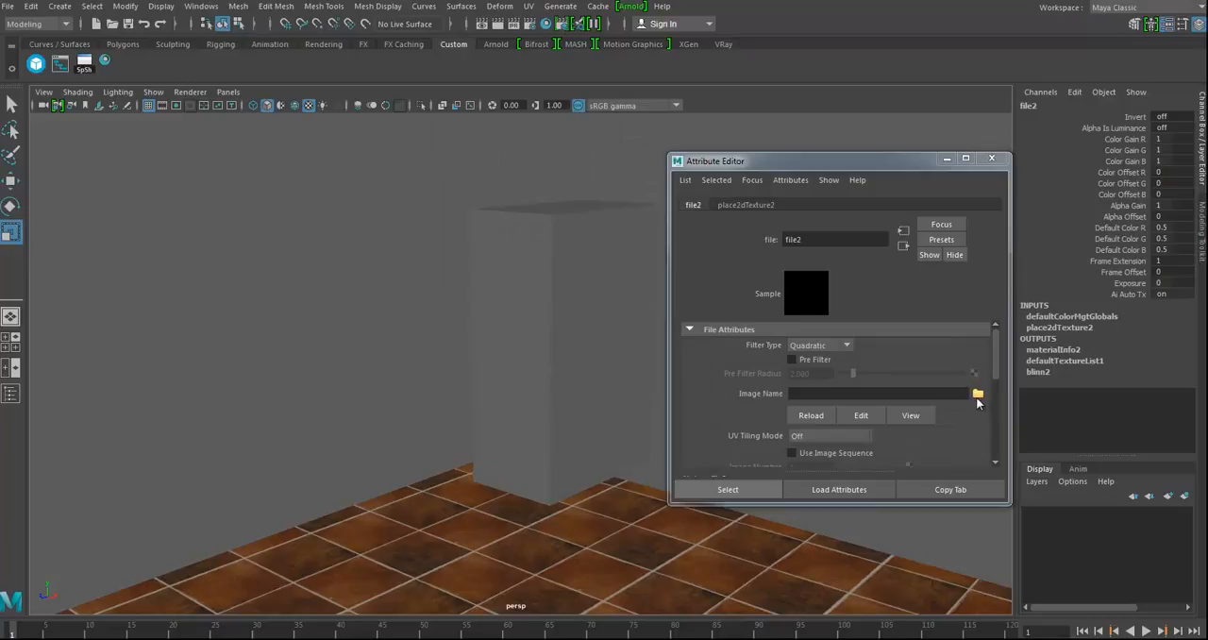
click(977, 395)
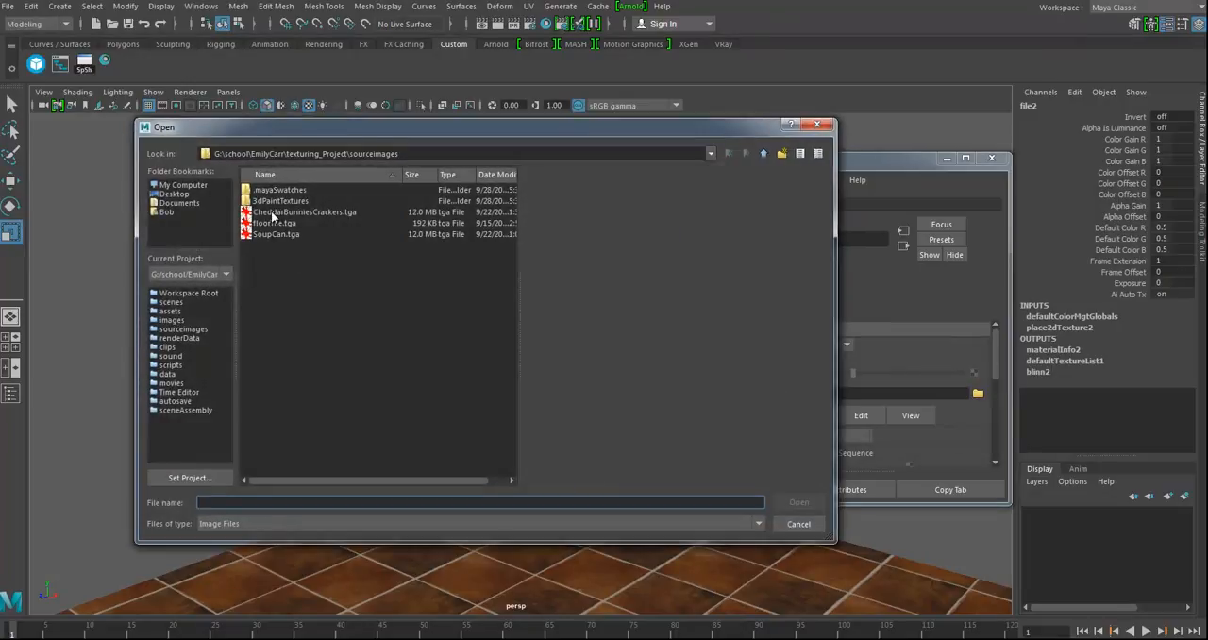
click(271, 211)
click(799, 502)
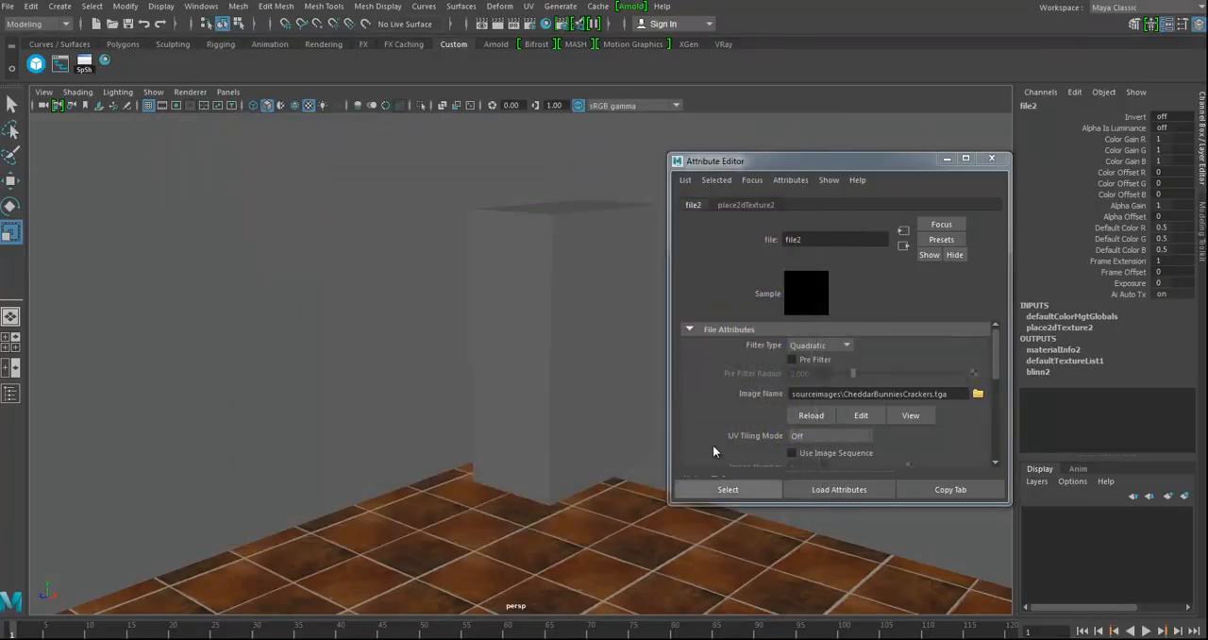
alt+drag(602, 368, 548, 366)
click(991, 160)
alt+drag(446, 335, 484, 332)
Step: Freeze the transformations of the textured box
click(543, 266)
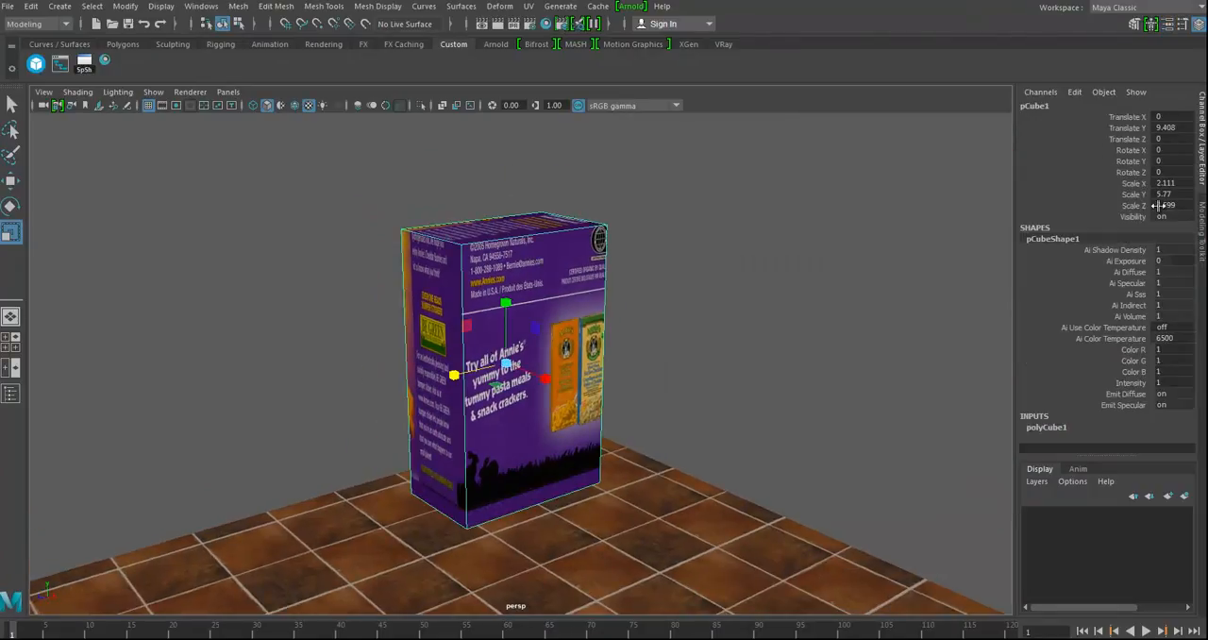
click(124, 7)
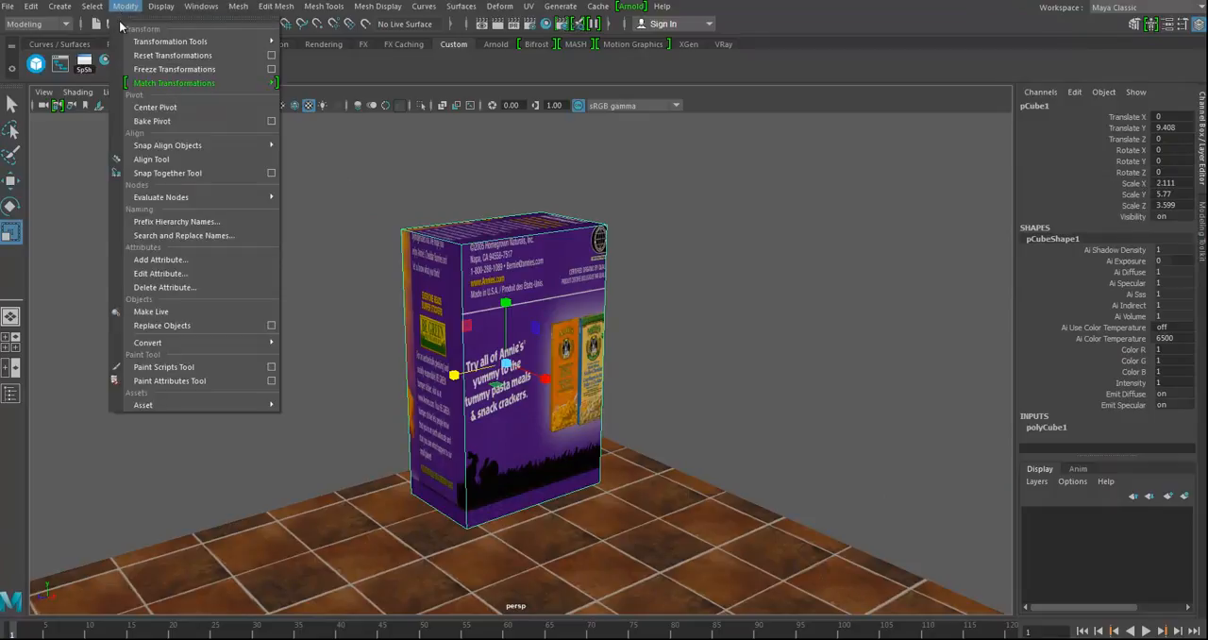
click(149, 73)
alt+drag(661, 329, 623, 339)
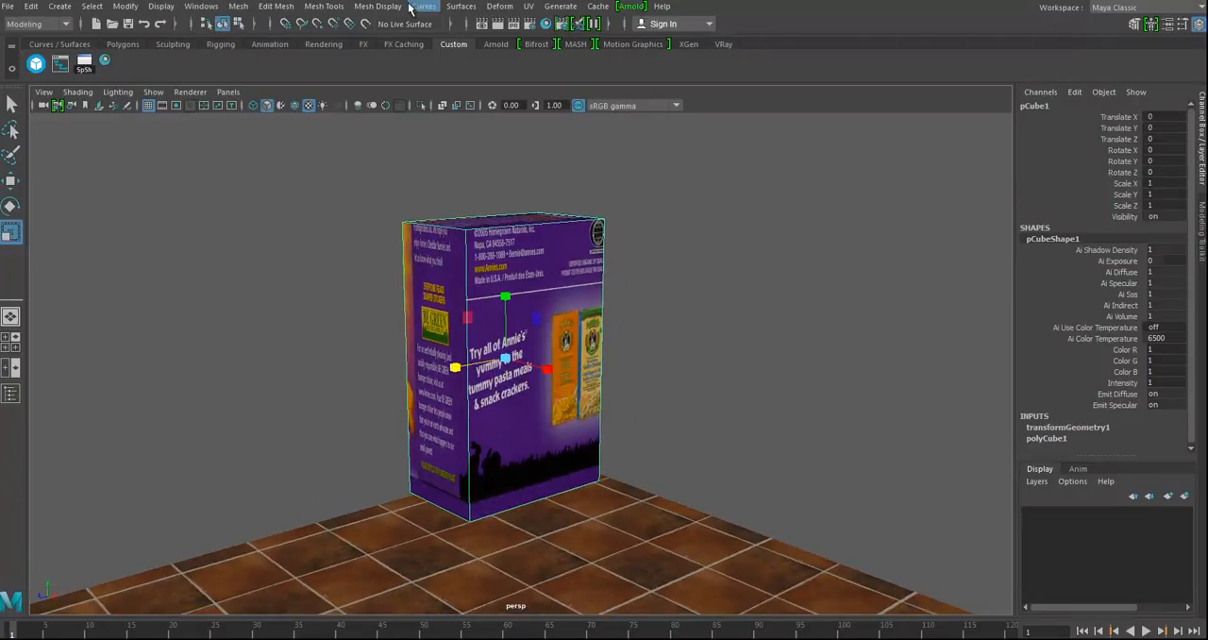
Step: Apply an automatic UV projection to the box
click(529, 6)
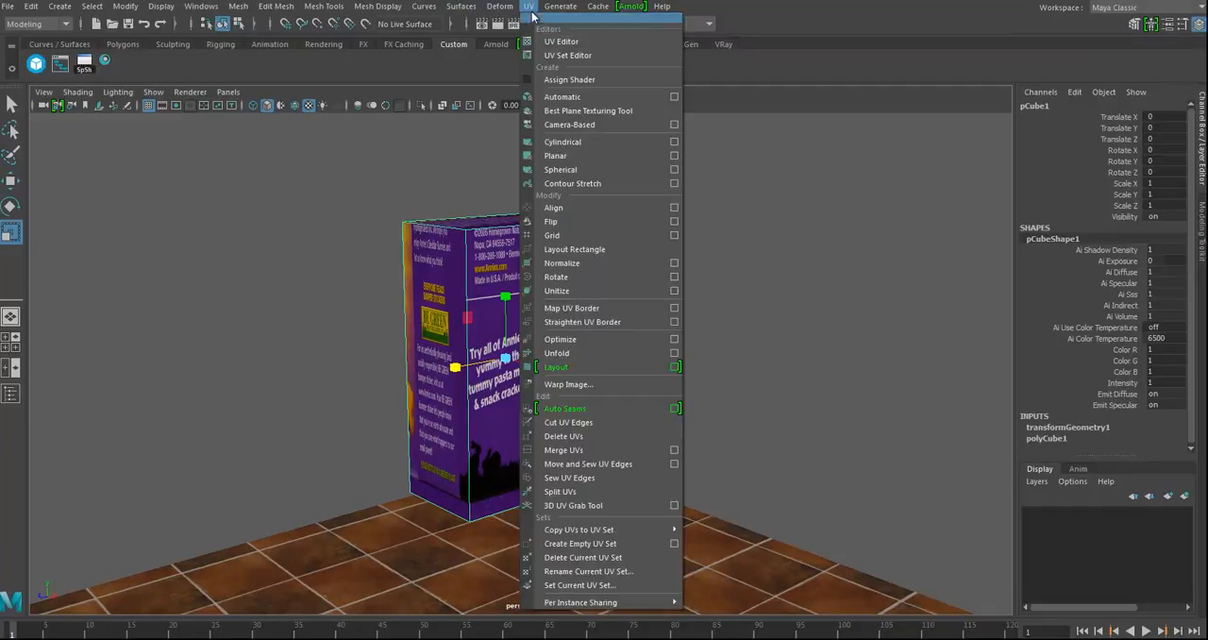
click(556, 97)
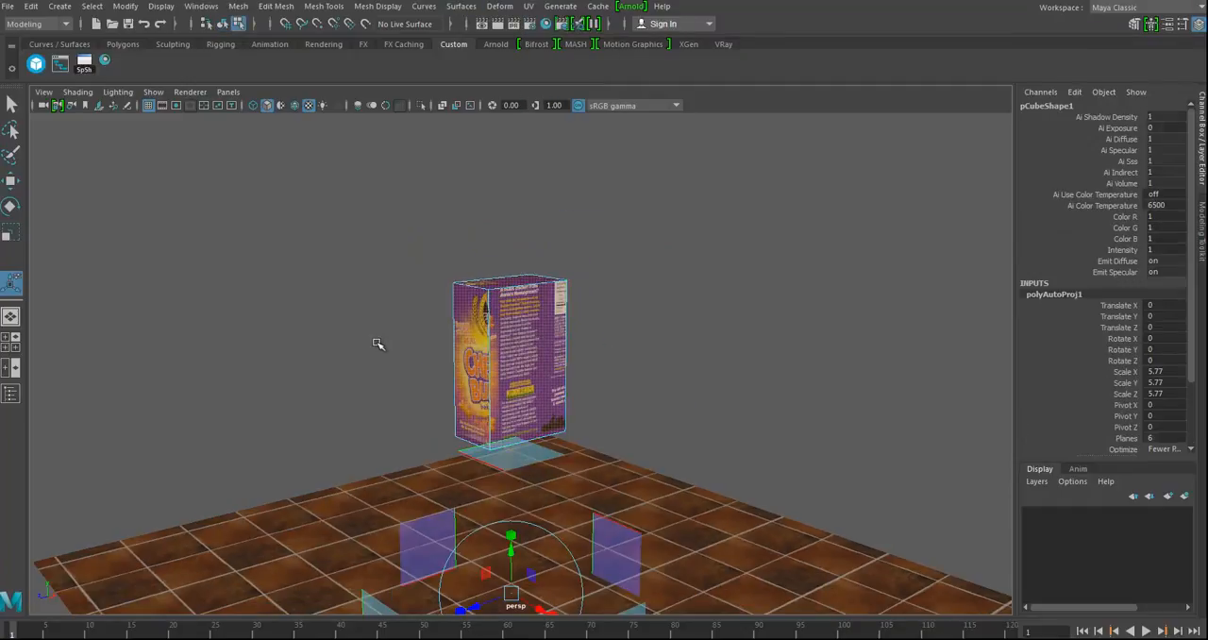
alt+drag(588, 542, 501, 517)
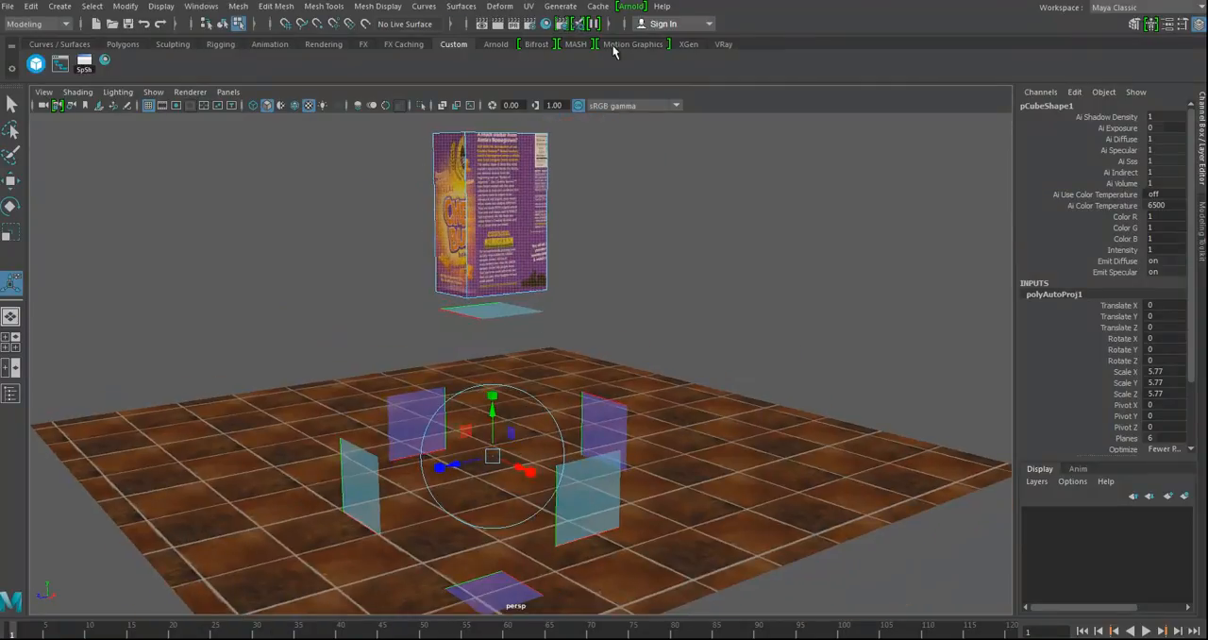
Step: Open the UV Editor for the box and dim its displayed texture image
click(530, 7)
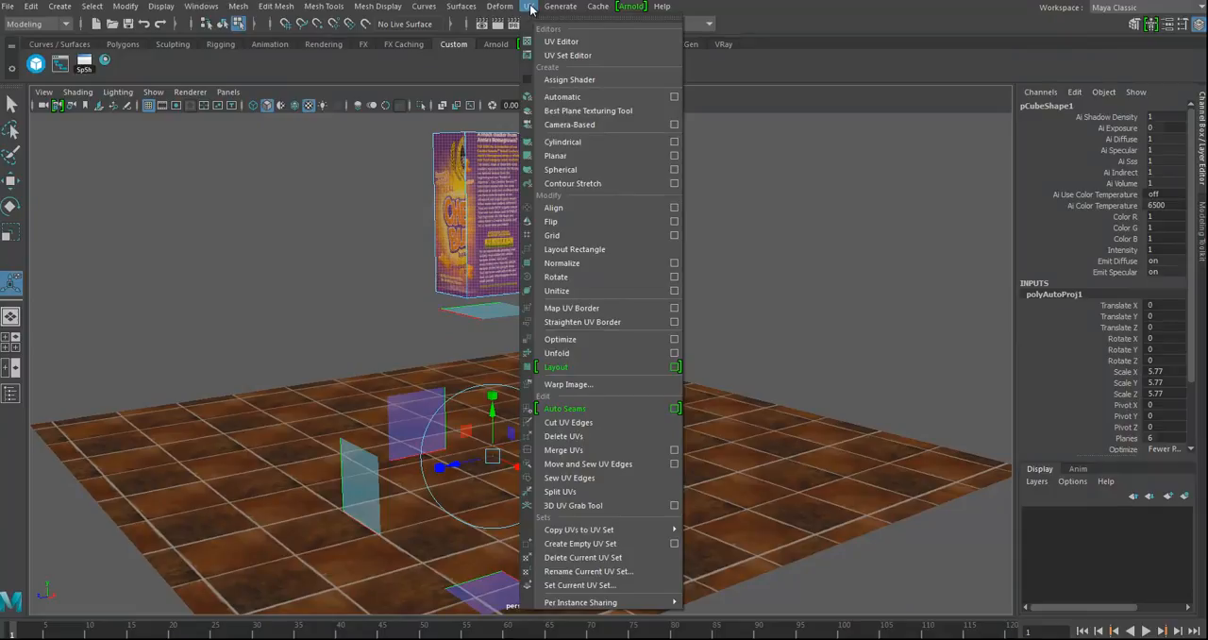
click(564, 42)
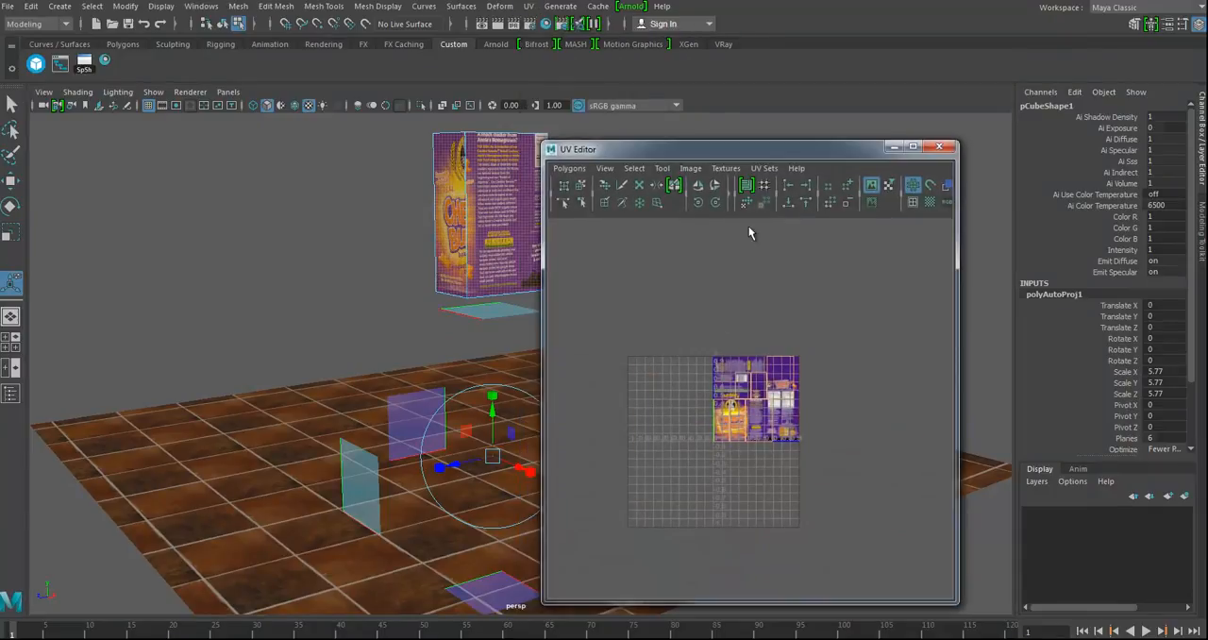
scroll(764, 415, up, 3)
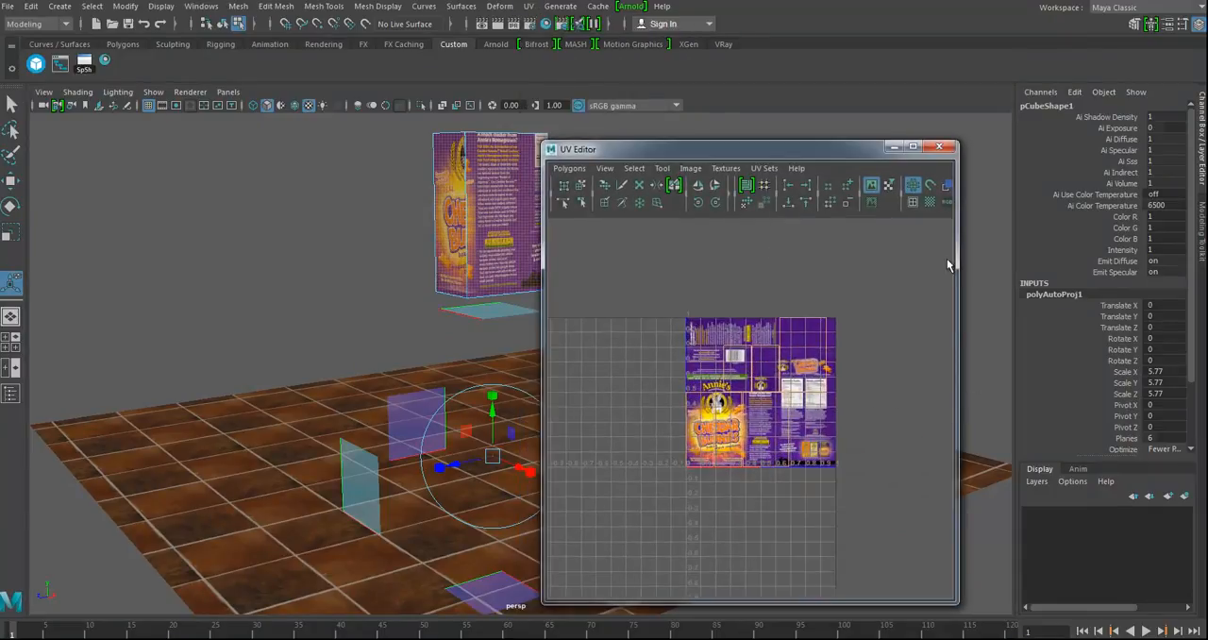
click(871, 203)
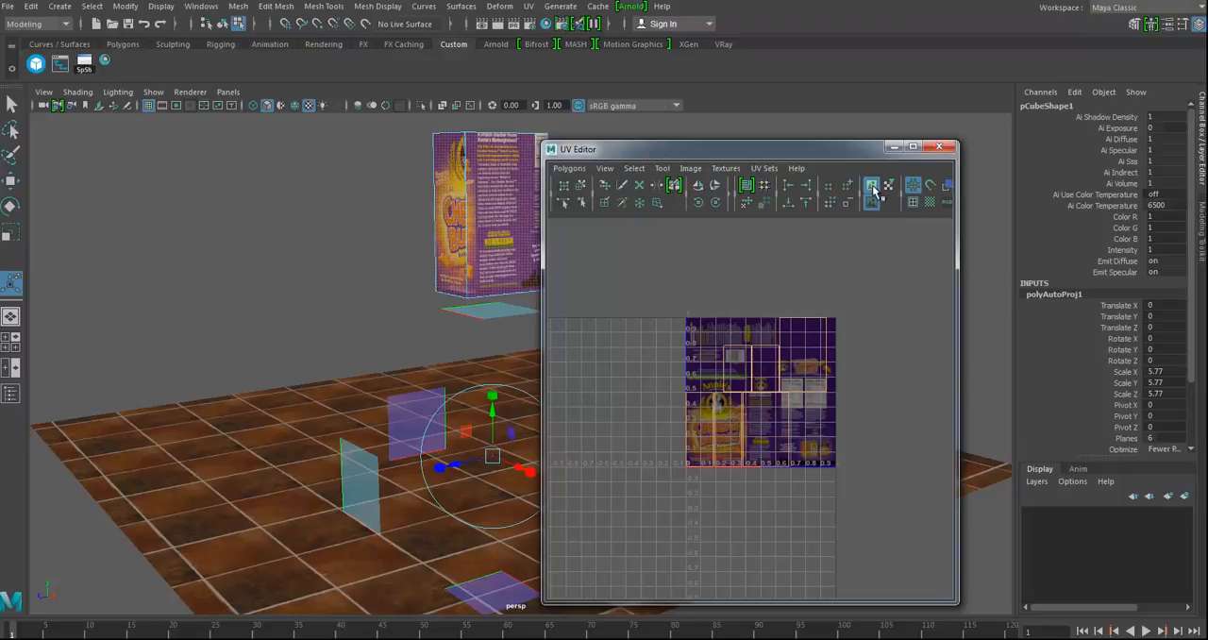
alt+right_drag(739, 392, 913, 407)
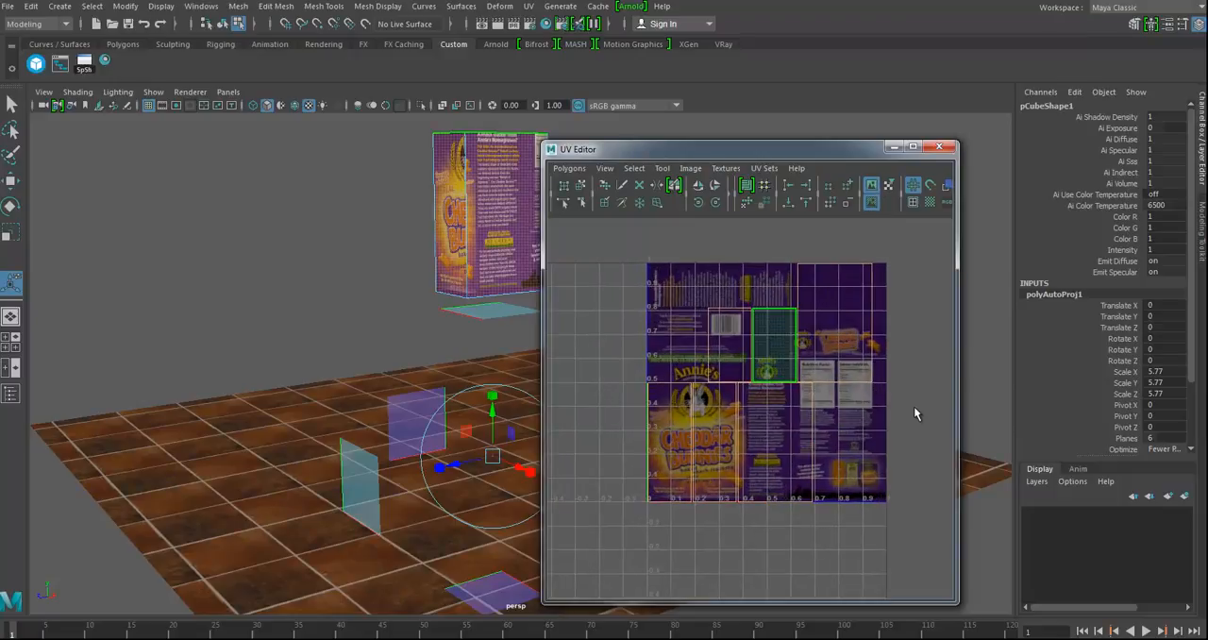
alt+middle_drag(716, 245, 704, 254)
alt+right_drag(834, 413, 734, 402)
alt+middle_drag(734, 403, 715, 402)
Step: Select all of the box's UVs and move them into the empty space beside the texture image
right_click(777, 363)
click(837, 363)
drag(686, 392, 881, 558)
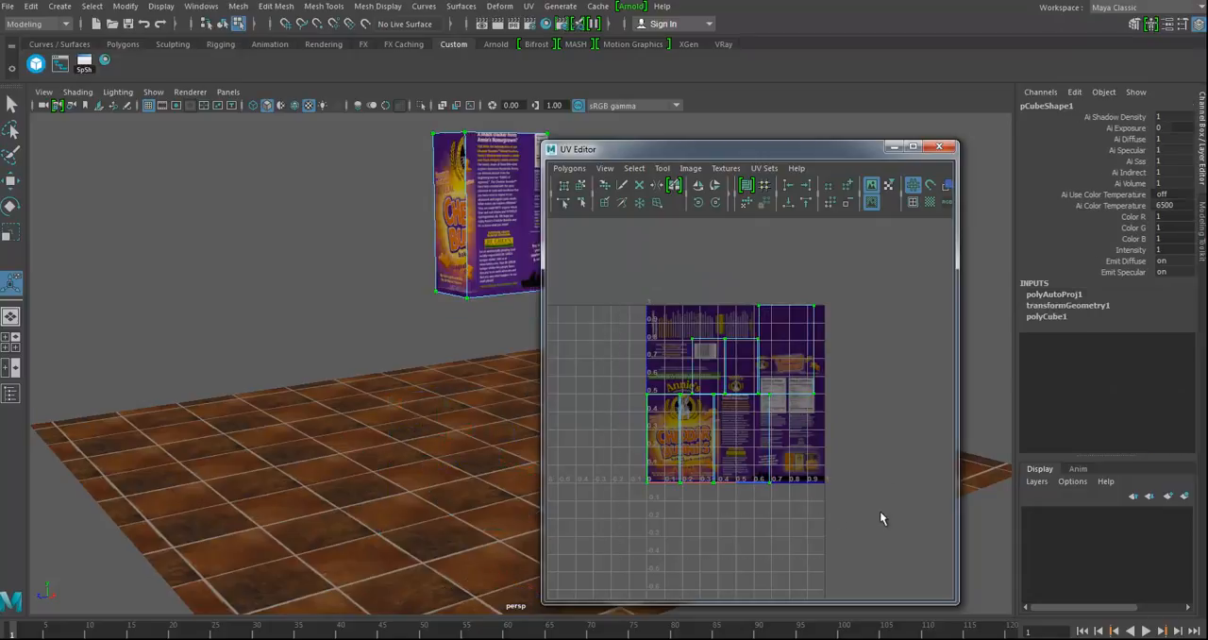
alt+right_drag(875, 466, 715, 469)
alt+middle_drag(714, 468, 704, 472)
key(w)
drag(731, 405, 858, 398)
Step: Move the front face's large UV shell onto the English front cover artwork in the texture
alt+middle_drag(435, 296, 346, 420)
alt+right_drag(324, 397, 509, 386)
alt+middle_drag(354, 370, 435, 389)
alt+right_drag(434, 389, 474, 383)
alt+middle_drag(465, 370, 451, 382)
alt+right_drag(833, 455, 848, 463)
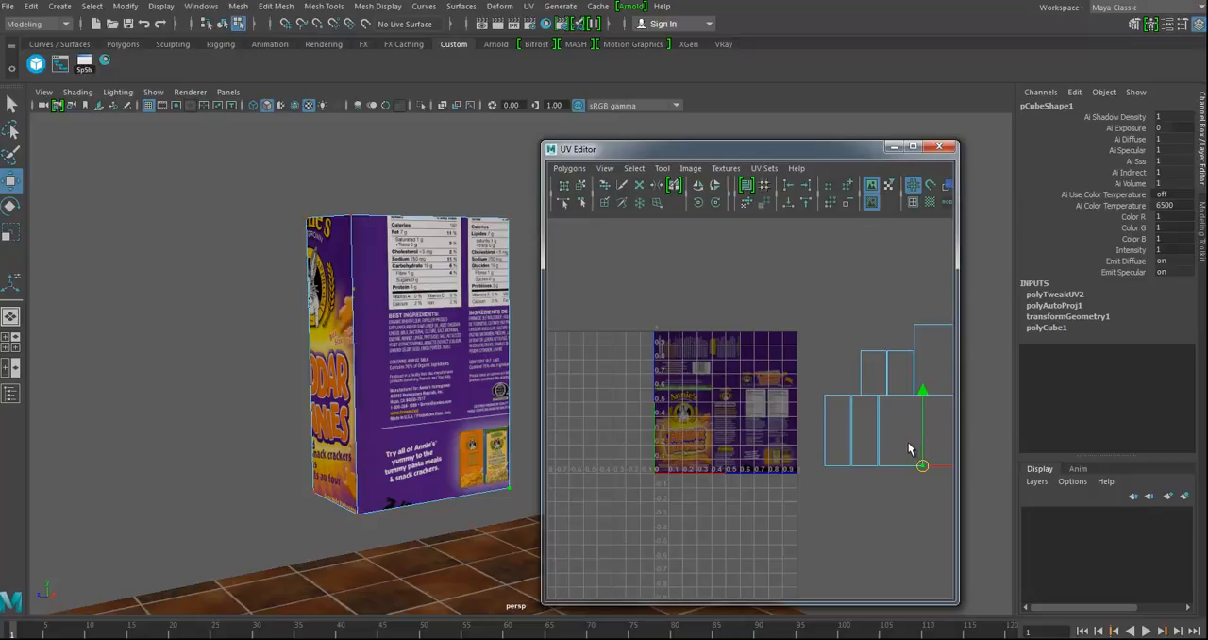
ctrl+right_drag(908, 442, 966, 418)
drag(901, 436, 681, 425)
alt+right_drag(680, 426, 900, 474)
scroll(723, 411, up, 3)
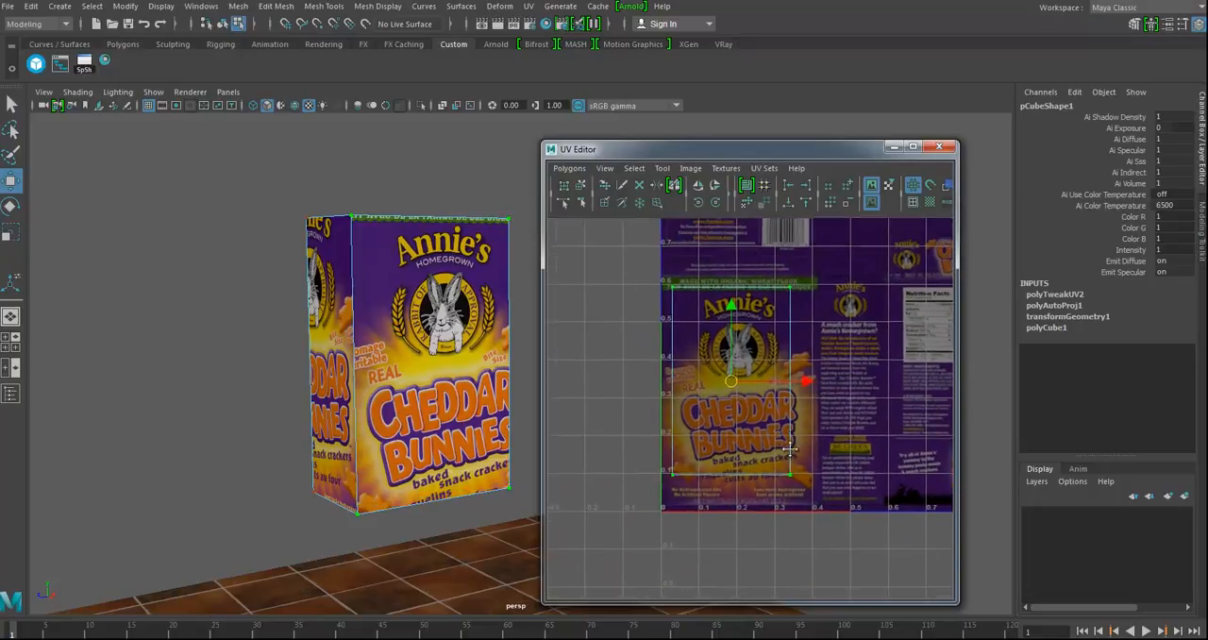
Step: Align the front shell with the image's lower-left corner and stretch its upper and right edges to the cover's borders
drag(725, 394, 718, 421)
drag(647, 308, 820, 359)
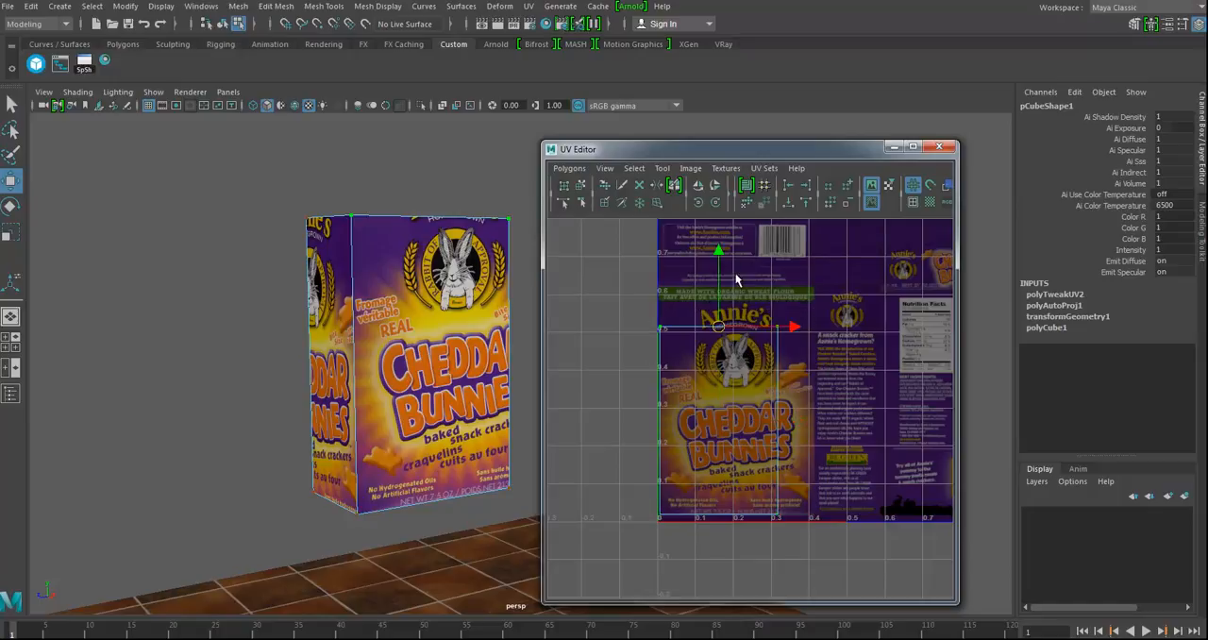
drag(720, 252, 724, 211)
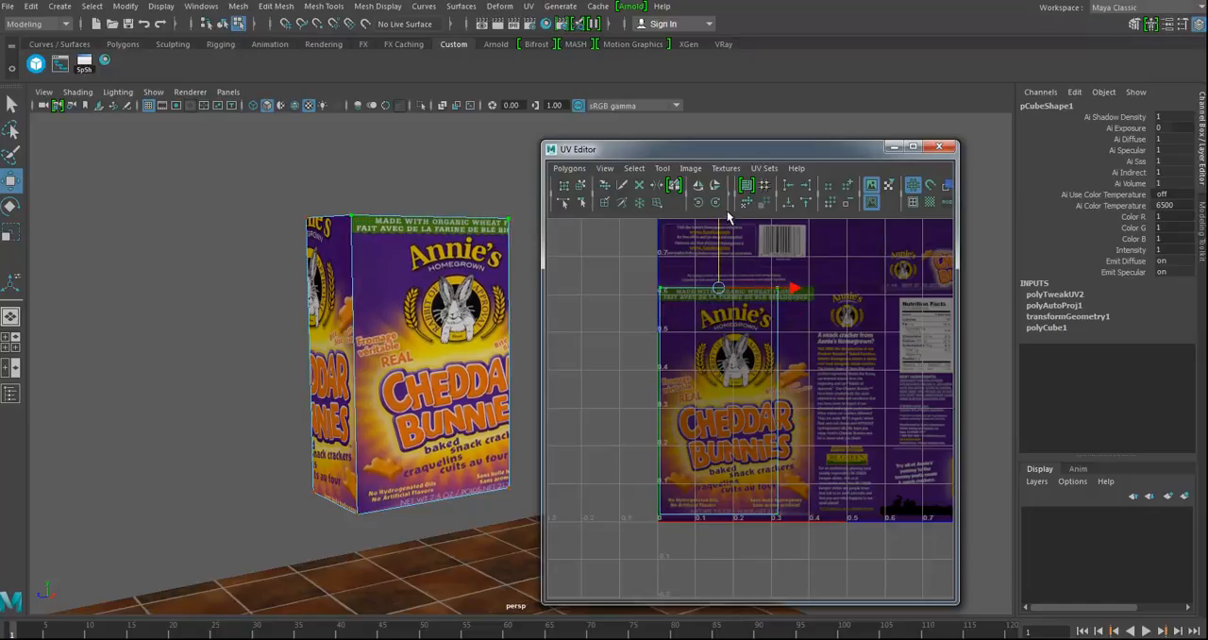
drag(768, 265, 819, 555)
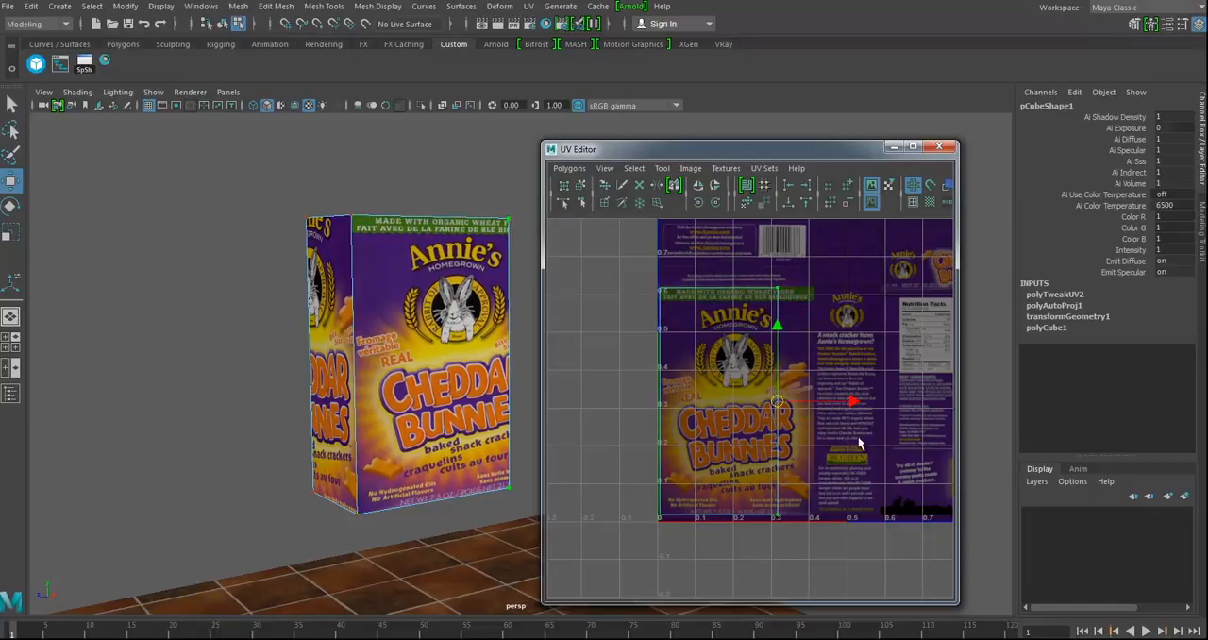
drag(848, 399, 886, 406)
Step: Move the UV shell of the adjoining narrow side onto the English text panel beside the front cover
alt+drag(490, 413, 393, 398)
scroll(899, 468, down, 4)
alt+middle_drag(885, 471, 593, 449)
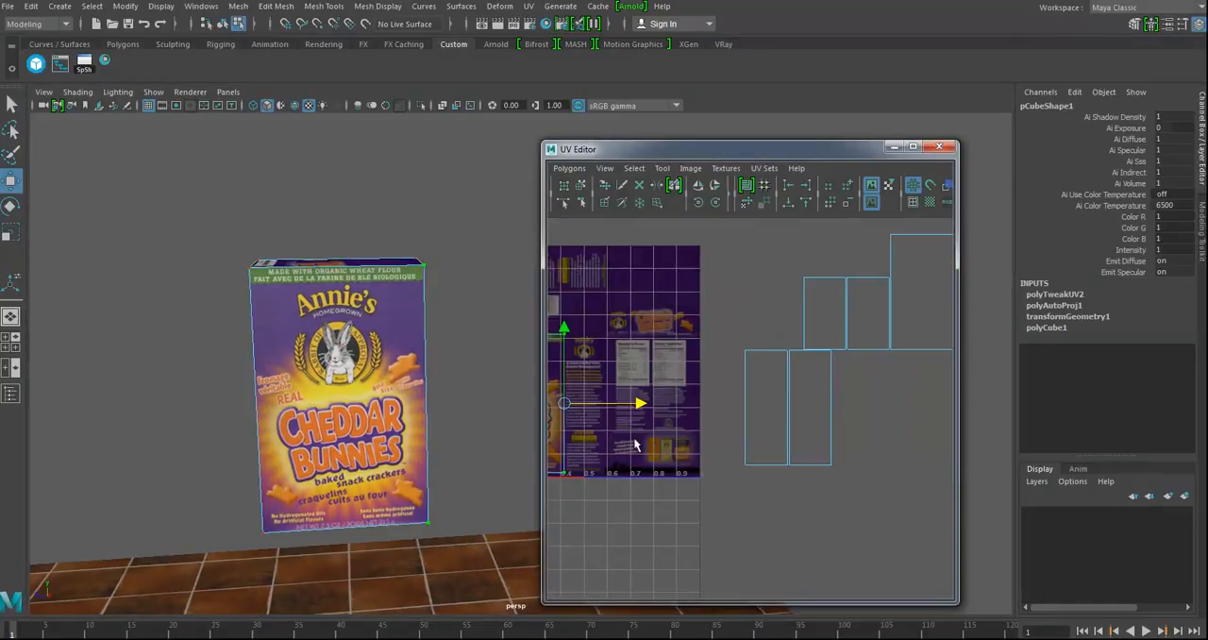
alt+middle_drag(904, 396, 824, 408)
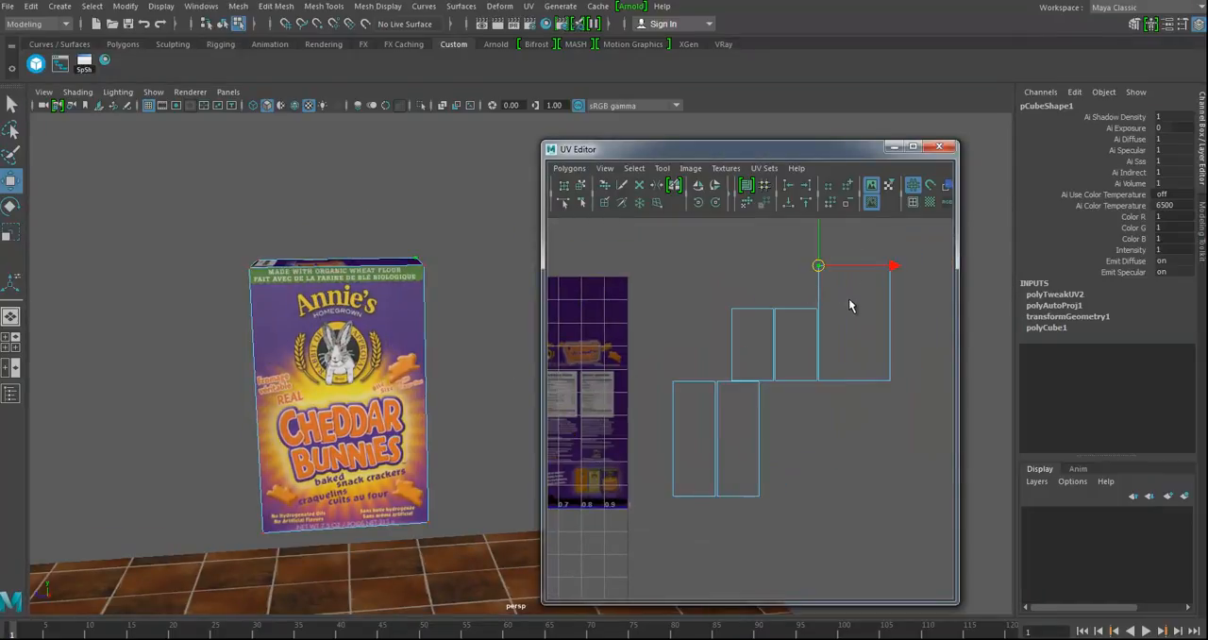
drag(682, 412, 685, 414)
ctrl+right_drag(686, 415, 685, 478)
alt+middle_drag(685, 478, 857, 457)
drag(852, 437, 677, 430)
alt+drag(425, 386, 457, 388)
alt+middle_drag(457, 388, 329, 345)
alt+right_drag(330, 346, 413, 368)
alt+middle_drag(614, 462, 618, 460)
alt+right_drag(618, 461, 693, 465)
alt+middle_drag(693, 466, 716, 464)
Step: Fit the narrow side shell to the English text panel by aligning it and adjusting its upper and right edges
alt+right_drag(666, 471, 707, 473)
alt+middle_drag(708, 475, 735, 439)
drag(724, 427, 716, 451)
drag(659, 327, 778, 378)
drag(715, 300, 791, 572)
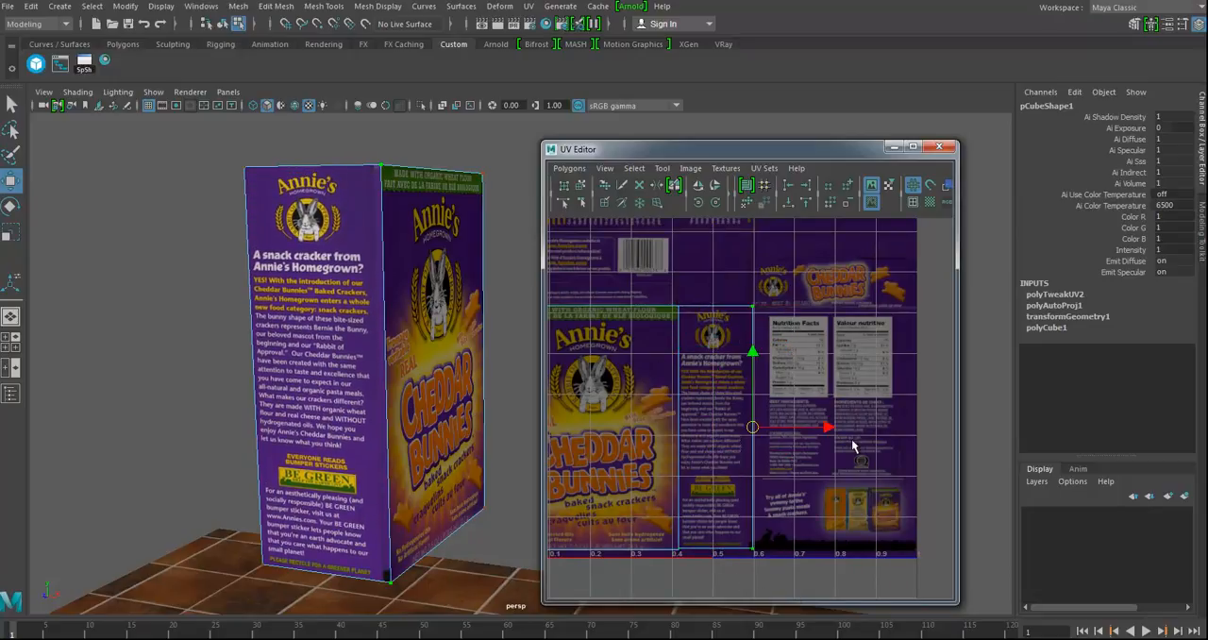
drag(826, 427, 832, 427)
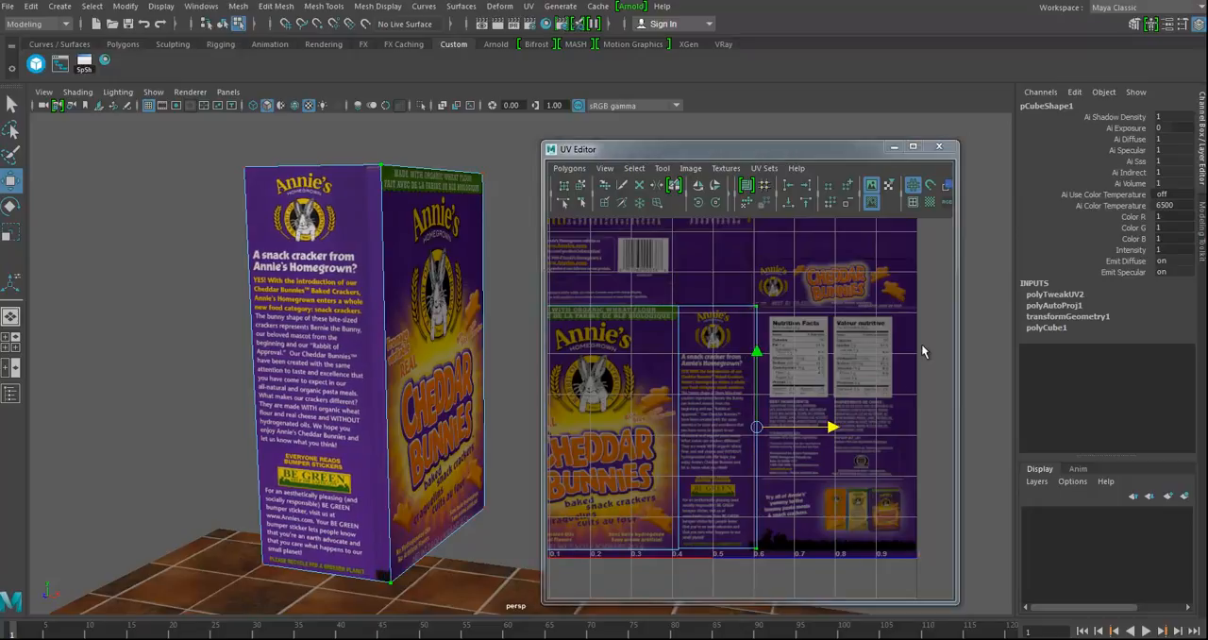
drag(830, 428, 829, 428)
alt+right_drag(844, 459, 781, 403)
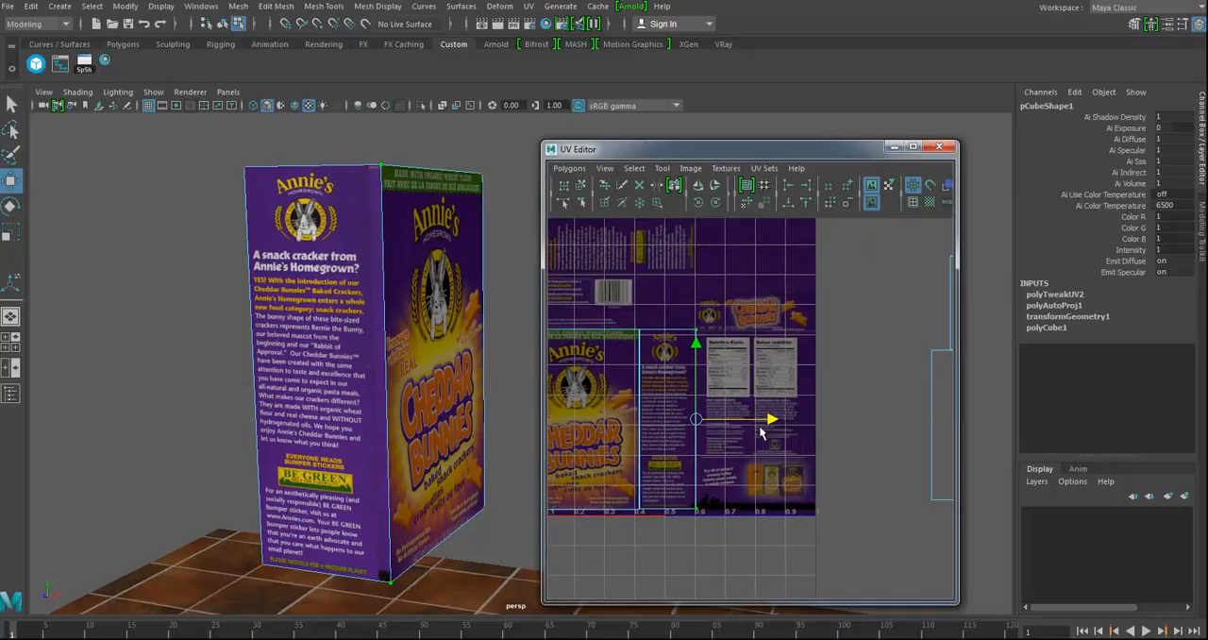
drag(771, 421, 766, 421)
Step: Move the opposite narrow side's UV shell over the French text panel in the upper part of the texture
alt+right_drag(829, 457, 668, 450)
alt+middle_drag(794, 449, 662, 444)
drag(727, 491, 802, 436)
ctrl+right_drag(758, 420, 793, 389)
alt+middle_drag(801, 418, 882, 425)
drag(876, 432, 649, 320)
alt+drag(493, 311, 394, 323)
alt+drag(490, 350, 461, 353)
alt+right_drag(464, 355, 755, 381)
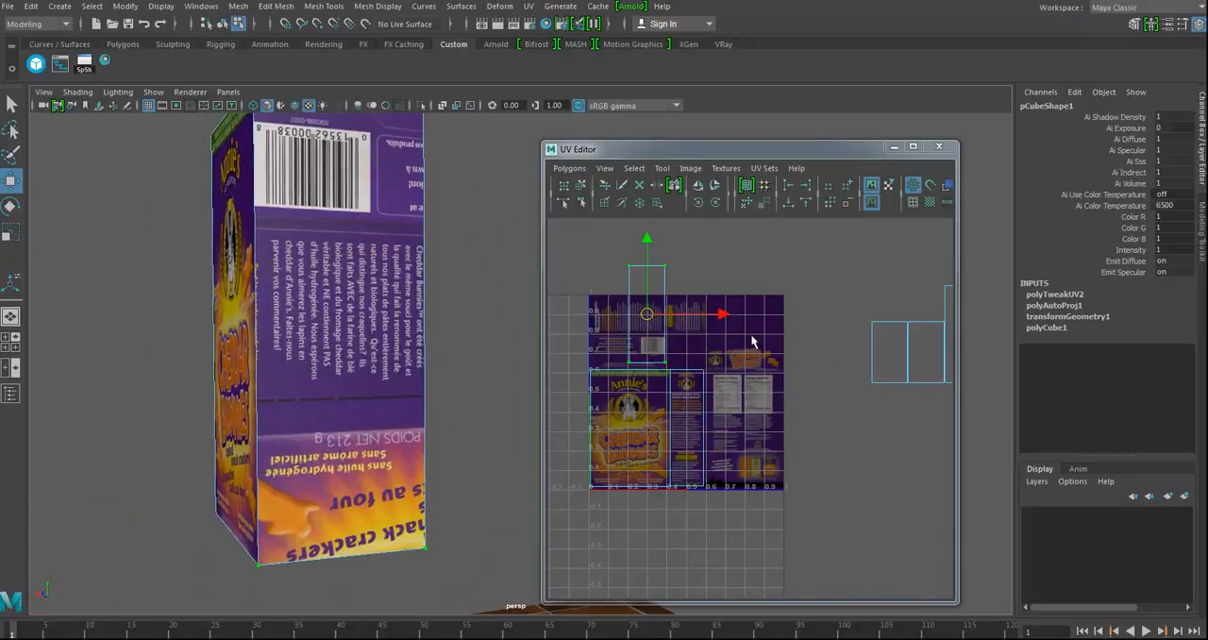
alt+drag(343, 382, 348, 431)
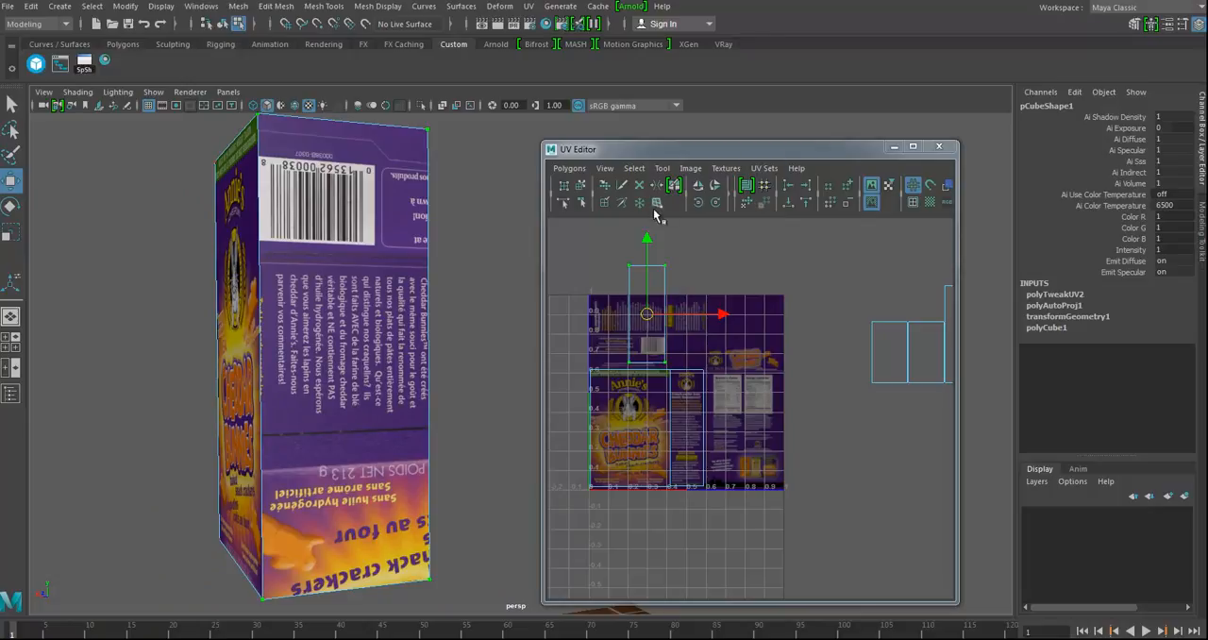
Step: Rotate the opposite side's shell 90 degrees clockwise so its French text reads upright, and position it over the panel
click(697, 203)
click(697, 203)
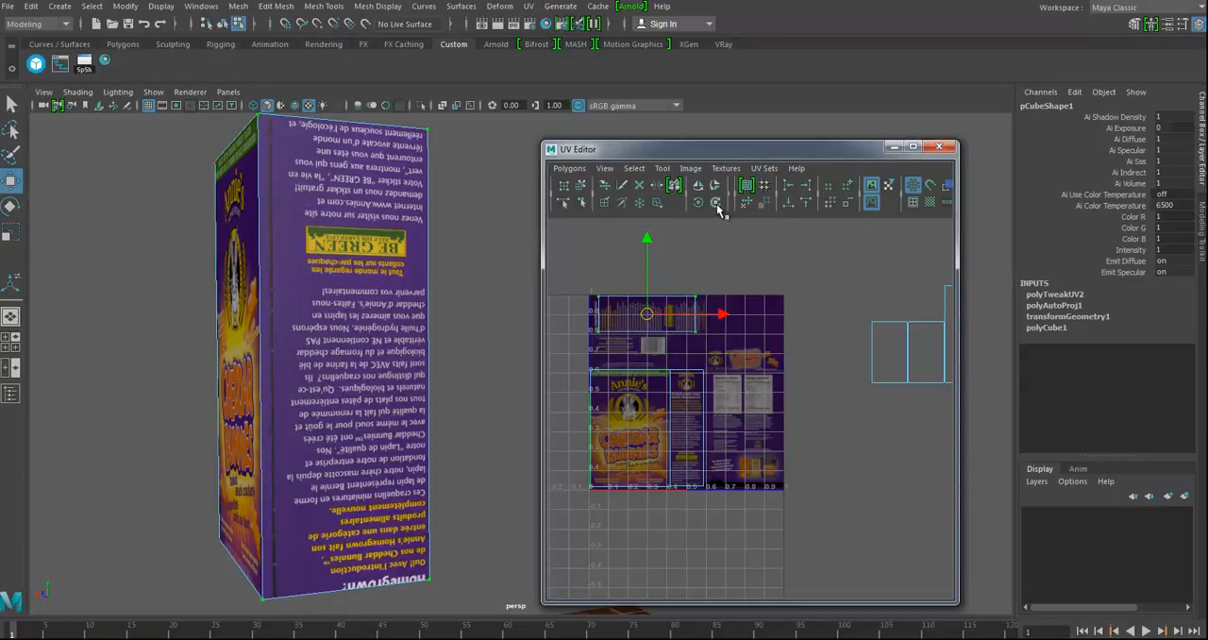
click(716, 203)
click(716, 203)
click(715, 203)
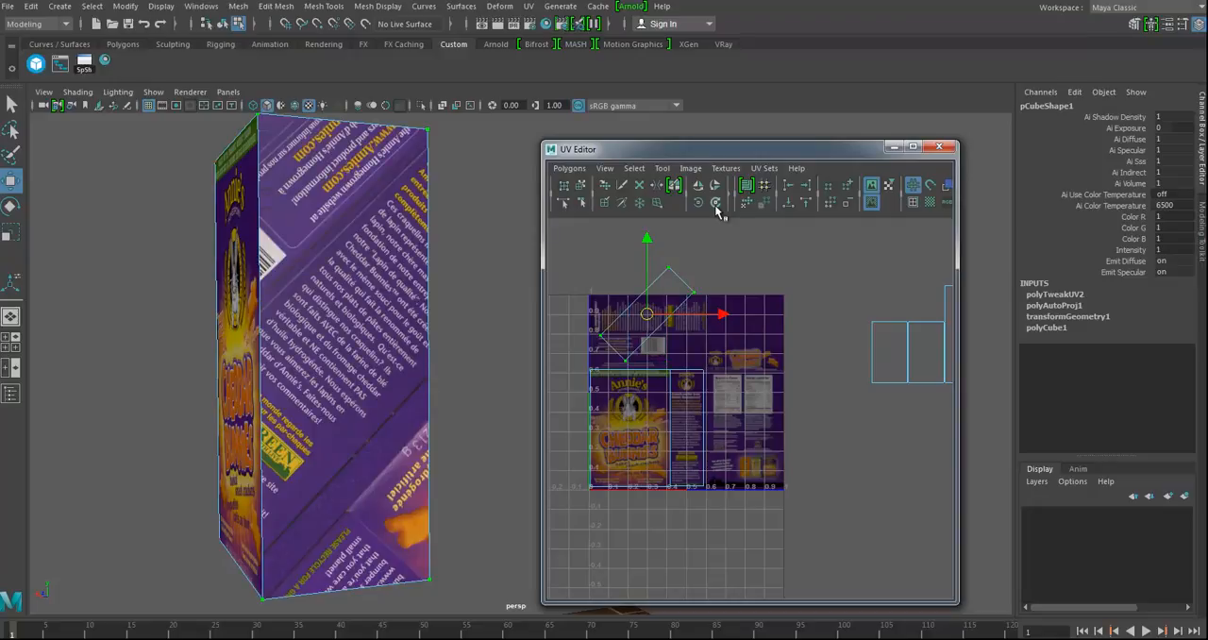
click(714, 204)
drag(648, 315, 641, 316)
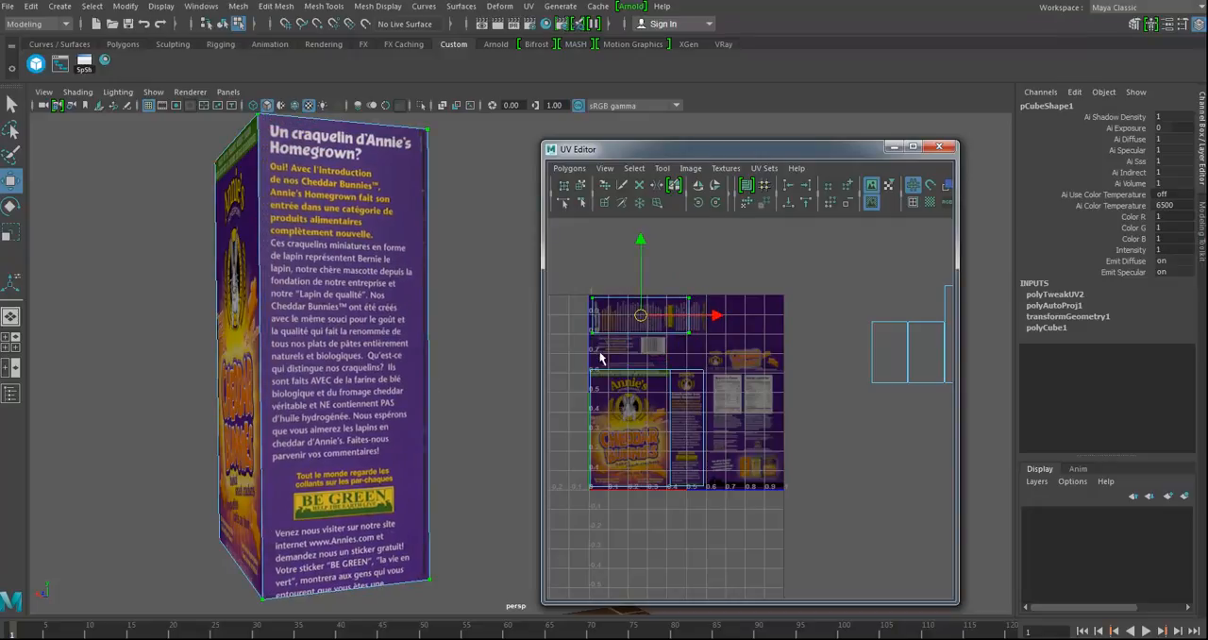
Step: Fit the rotated shell to the French text panel by aligning its left side and adjusting its right and upper edges
alt+right_drag(636, 347, 679, 375)
alt+middle_drag(680, 375, 752, 419)
alt+right_drag(752, 419, 778, 406)
alt+middle_drag(769, 396, 816, 462)
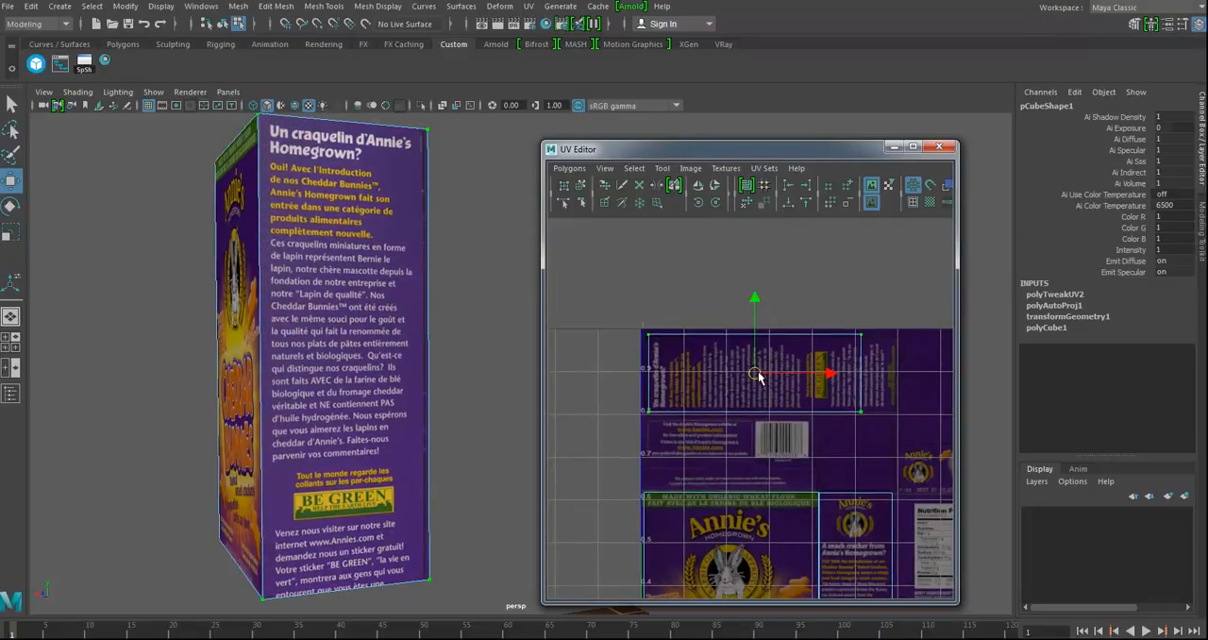
drag(764, 375, 749, 372)
drag(841, 310, 869, 448)
drag(902, 375, 946, 376)
drag(605, 309, 940, 382)
drag(772, 265, 771, 267)
Step: Move the UV shell of the box's back face onto the Nutrition Facts panel of the packaging texture
alt+drag(336, 335, 230, 355)
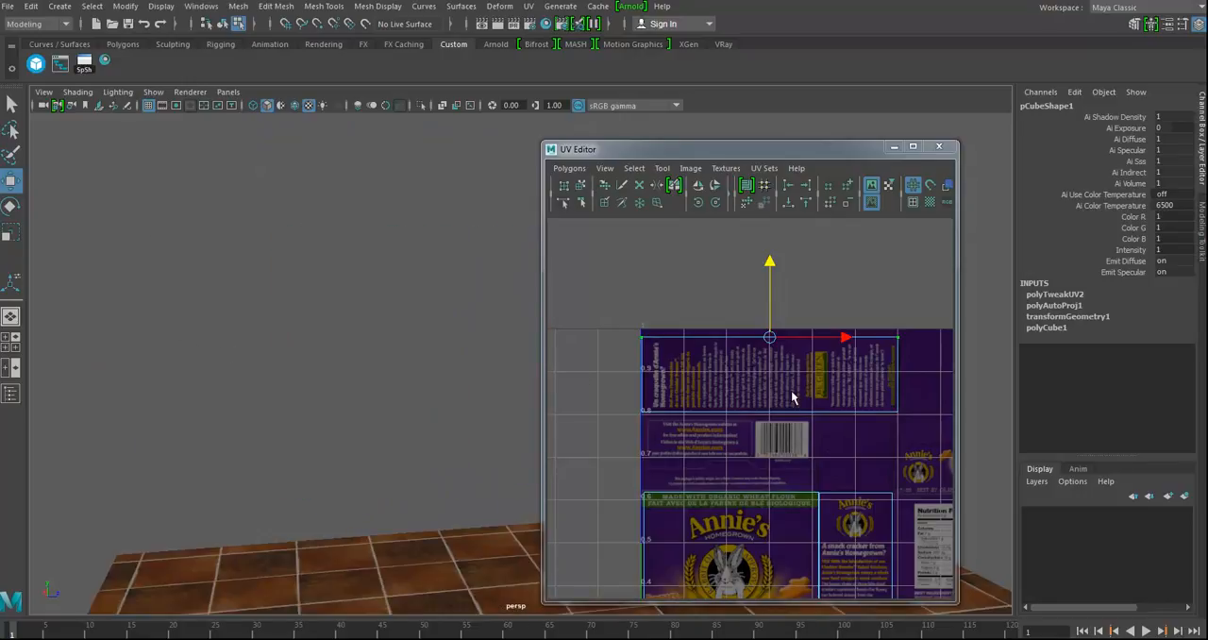
alt+right_drag(739, 393, 641, 394)
alt+middle_drag(387, 399, 111, 394)
alt+drag(111, 395, 269, 383)
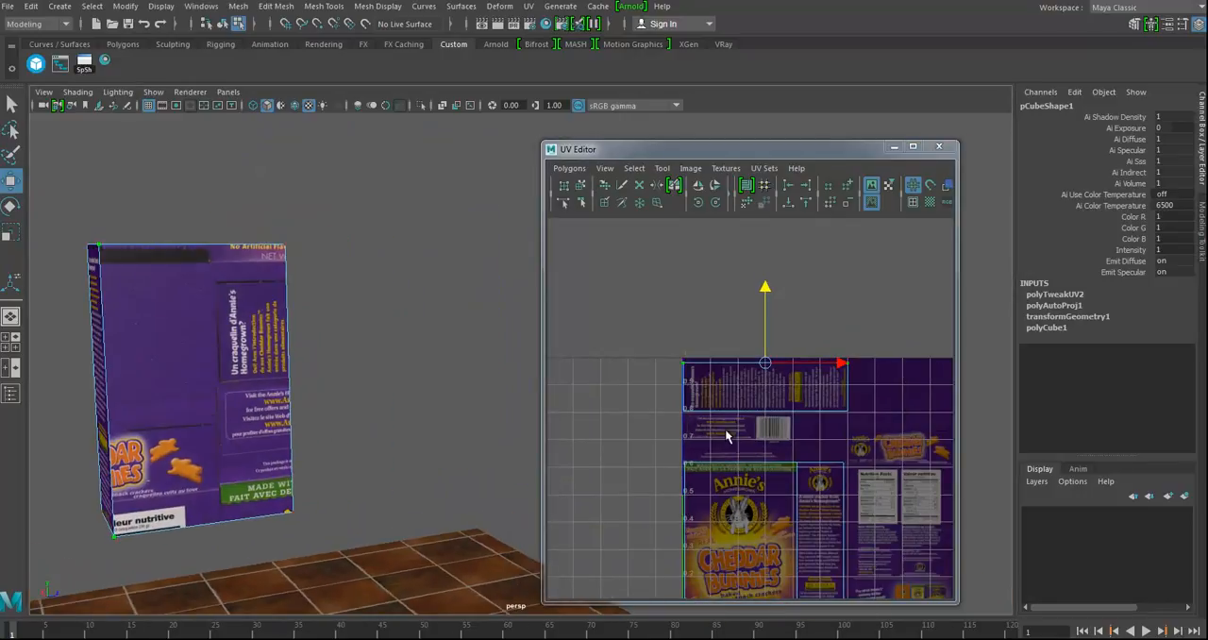
alt+right_drag(837, 439, 727, 436)
alt+middle_drag(741, 448, 691, 368)
key(f)
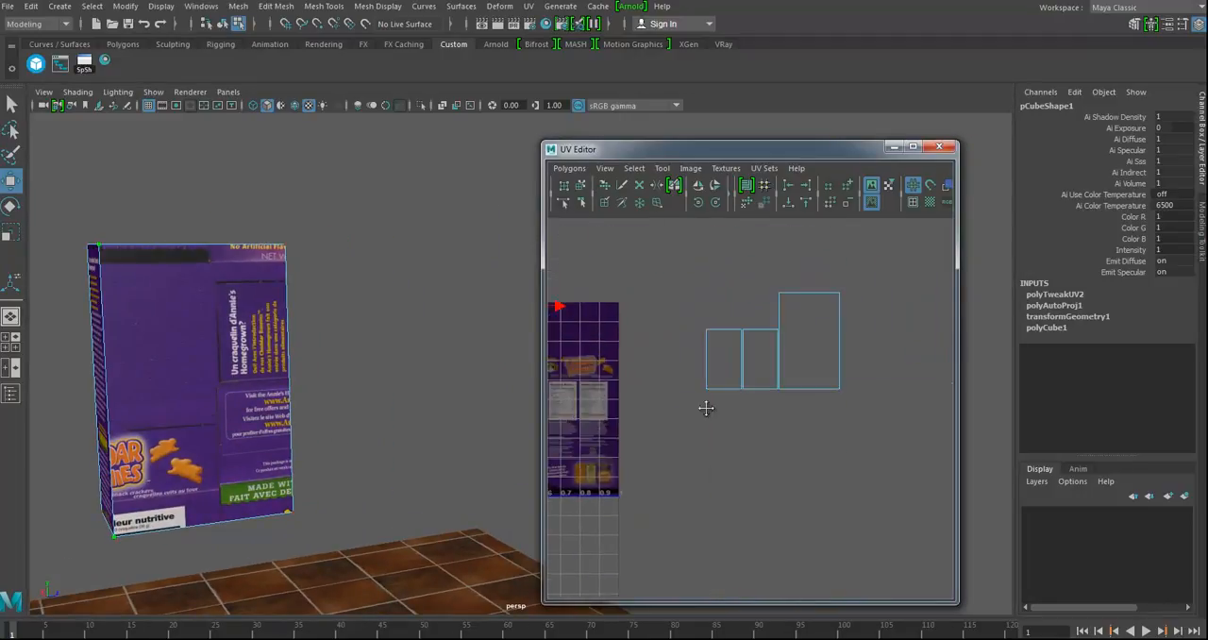
ctrl+right_drag(774, 318, 816, 295)
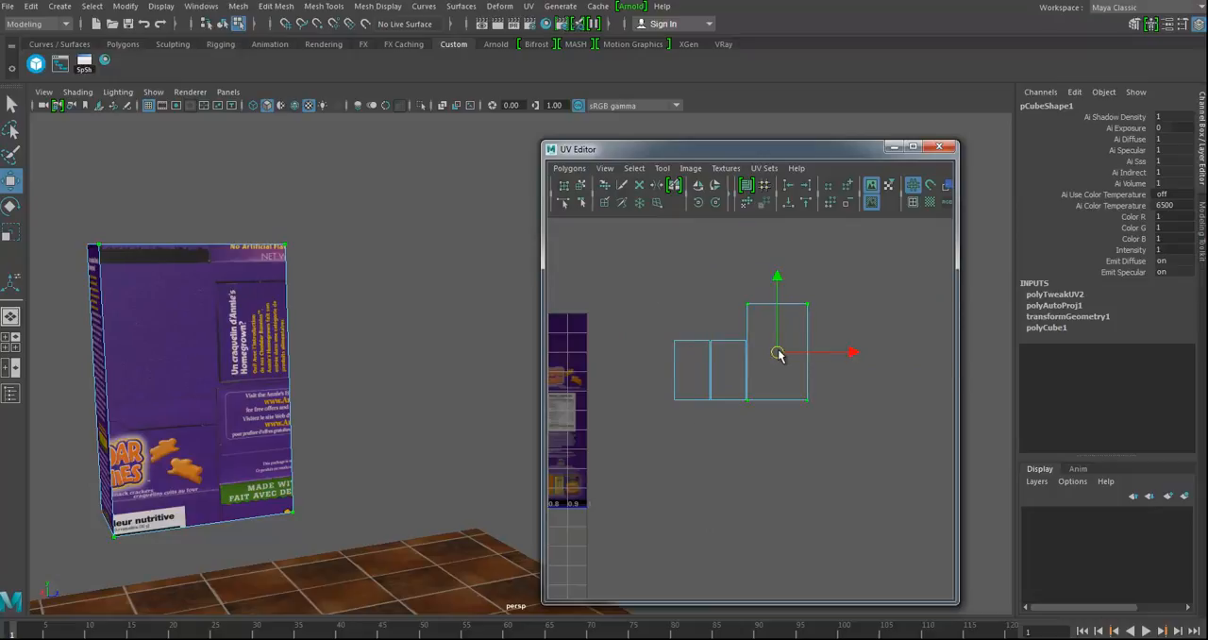
drag(779, 355, 578, 376)
alt+middle_drag(578, 376, 781, 388)
drag(774, 389, 734, 467)
alt+middle_drag(735, 471, 762, 421)
Step: Fit the back shell to the Nutrition Facts panel by aligning its lower-left corner and adjusting its upper and right edges
alt+right_drag(762, 421, 801, 429)
alt+middle_drag(801, 430, 799, 445)
drag(774, 410, 775, 416)
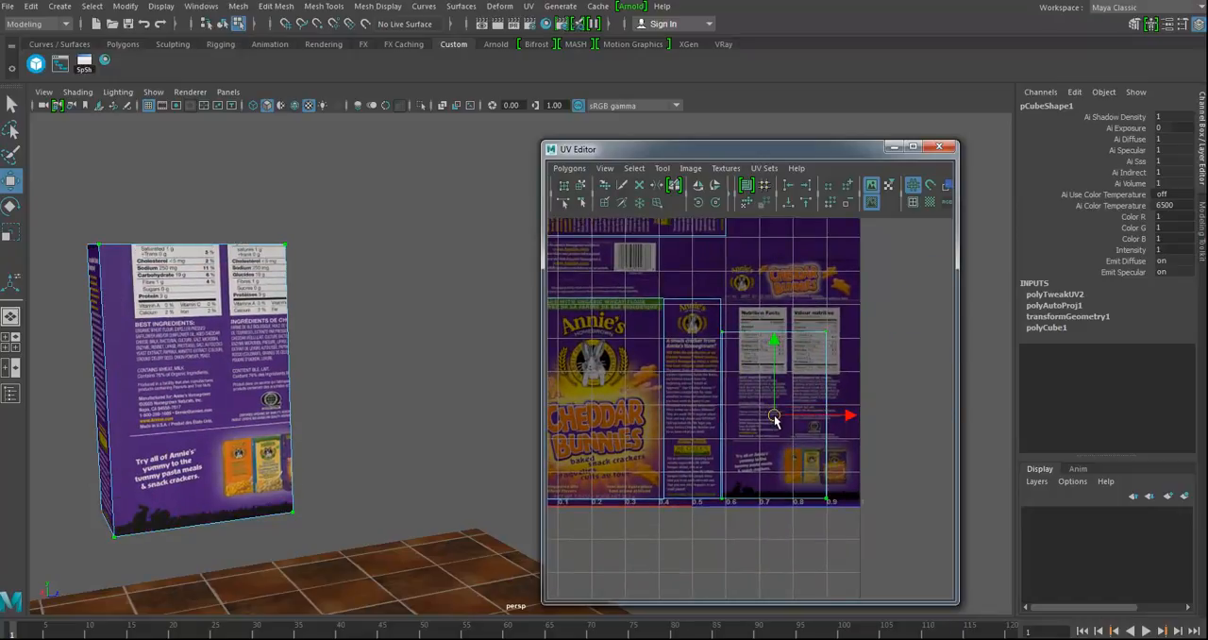
drag(793, 353, 791, 349)
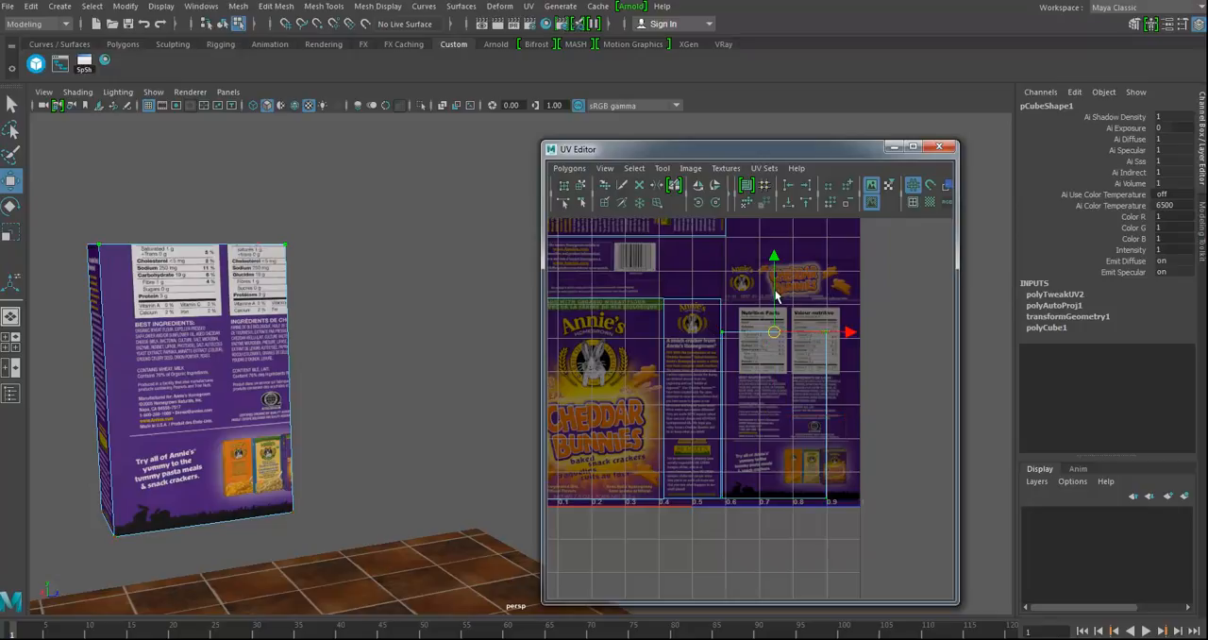
drag(774, 295, 850, 524)
drag(904, 404, 938, 400)
ctrl+right_drag(813, 379, 850, 356)
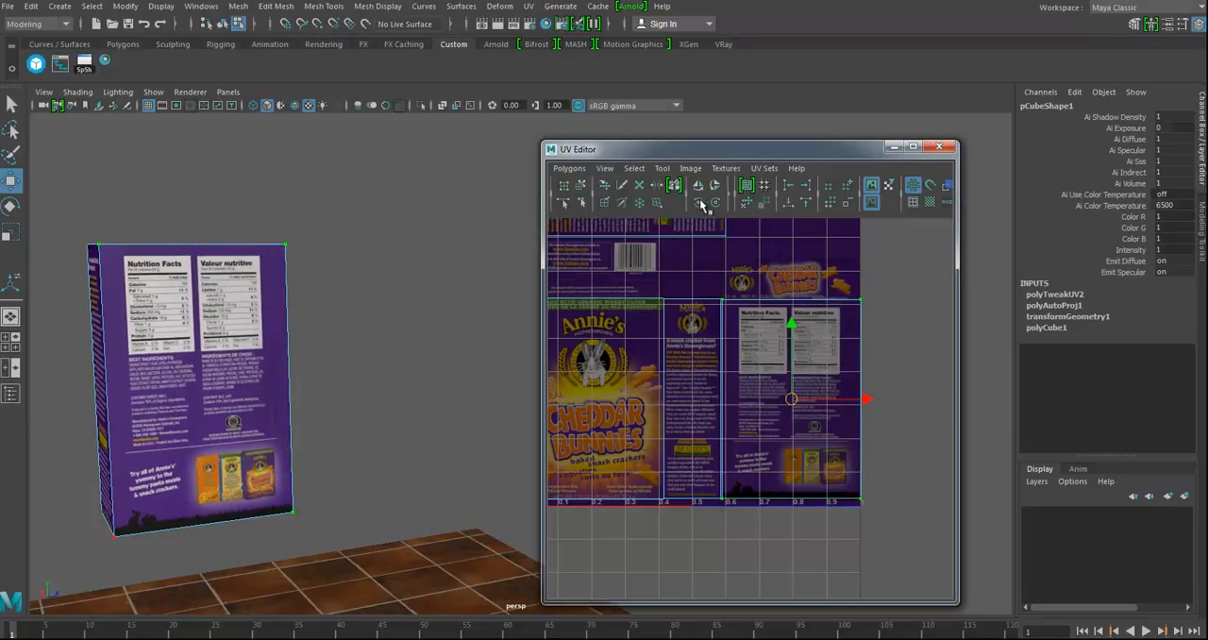
Step: Set the rotation angle for rotating UVs counterclockwise to 90 degrees
click(699, 203)
click(700, 203)
click(700, 203)
click(699, 202)
click(699, 203)
click(700, 203)
click(699, 203)
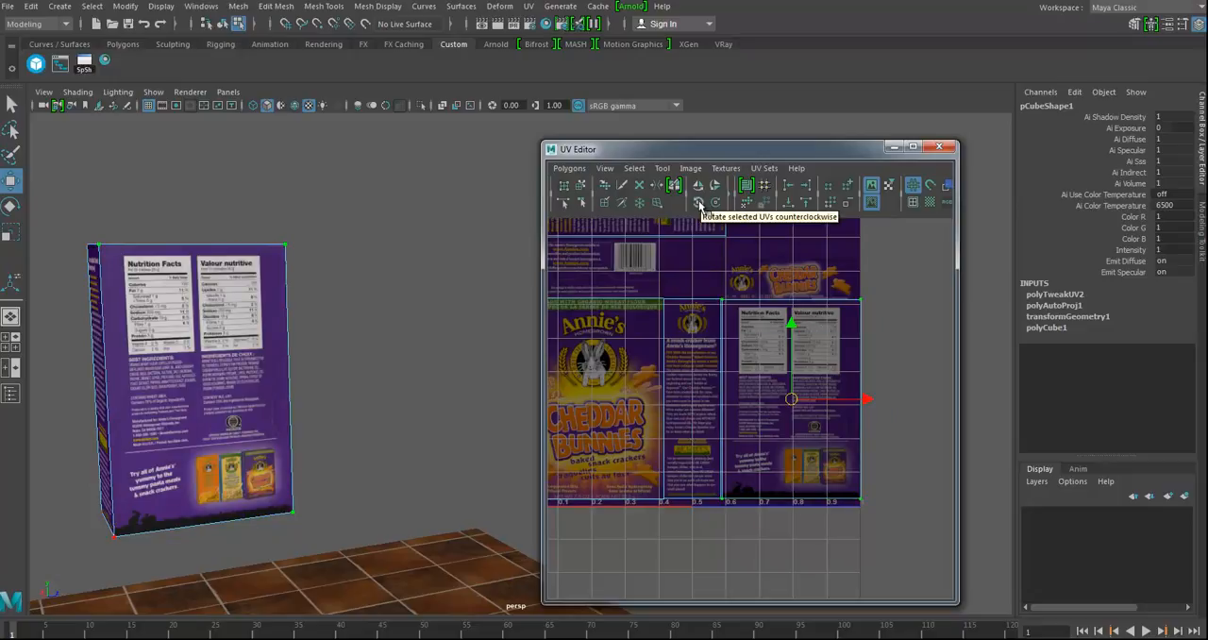
shift+click(699, 202)
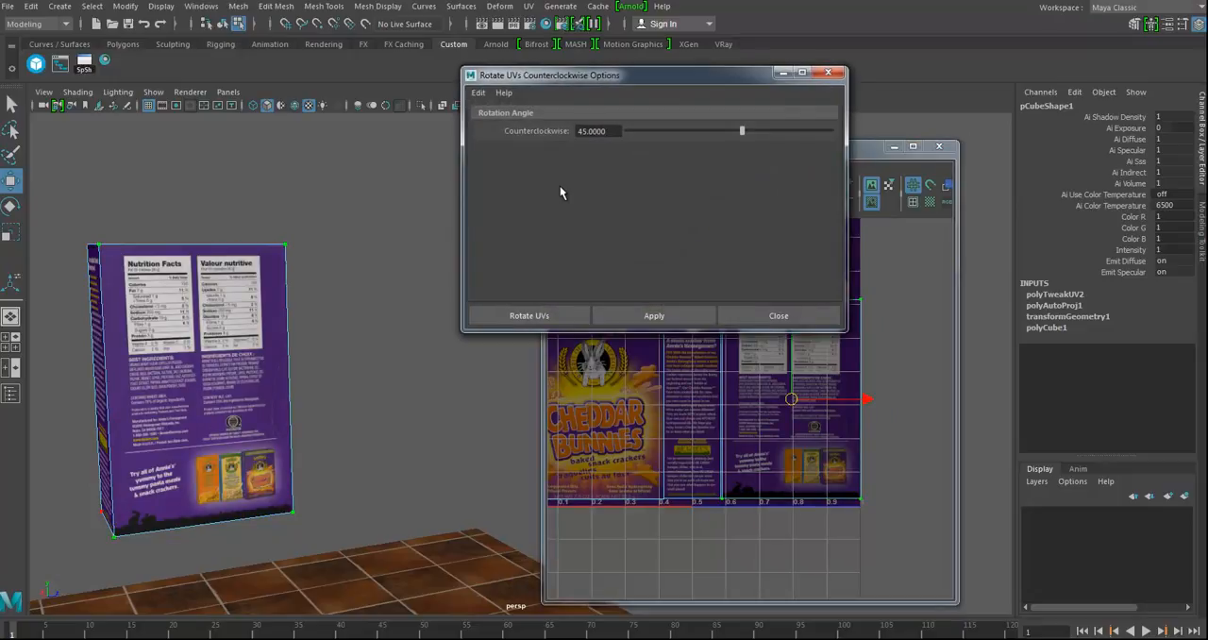
text(90)
key(Return)
click(510, 316)
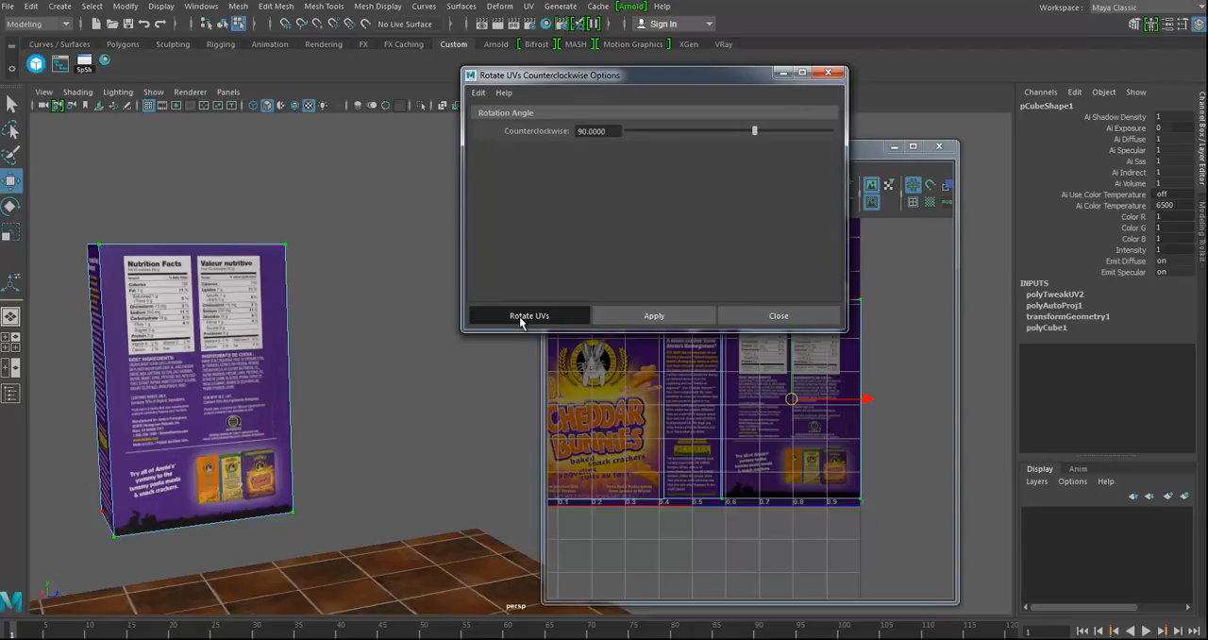
click(702, 204)
click(701, 204)
click(701, 204)
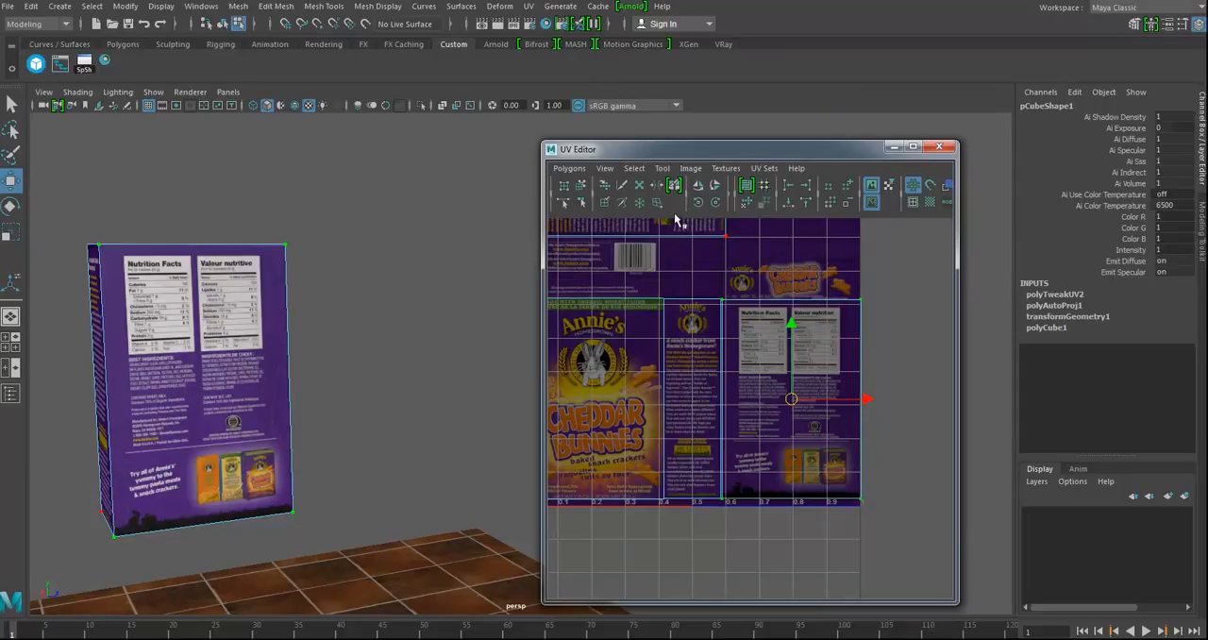
Step: Move the UV shell of the box's bottom face over the barcode panel of the texture
alt+middle_drag(694, 274, 688, 389)
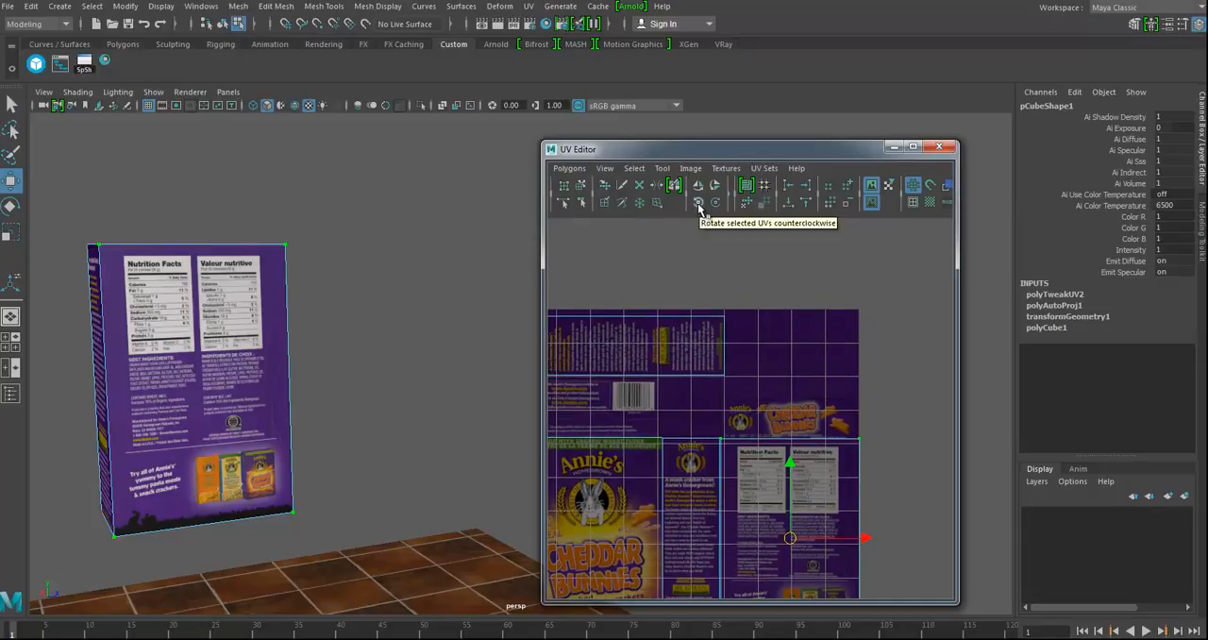
alt+middle_drag(770, 343, 811, 281)
alt+right_drag(862, 306, 755, 319)
alt+middle_drag(745, 327, 667, 312)
alt+right_drag(859, 342, 830, 342)
drag(839, 312, 864, 361)
ctrl+right_drag(871, 343, 903, 327)
drag(871, 361, 601, 356)
alt+middle_drag(598, 399, 713, 386)
Step: Isolate the cracker box in the viewport with its underside in view, and select the bottom face's UV shell again
alt+drag(291, 475, 354, 415)
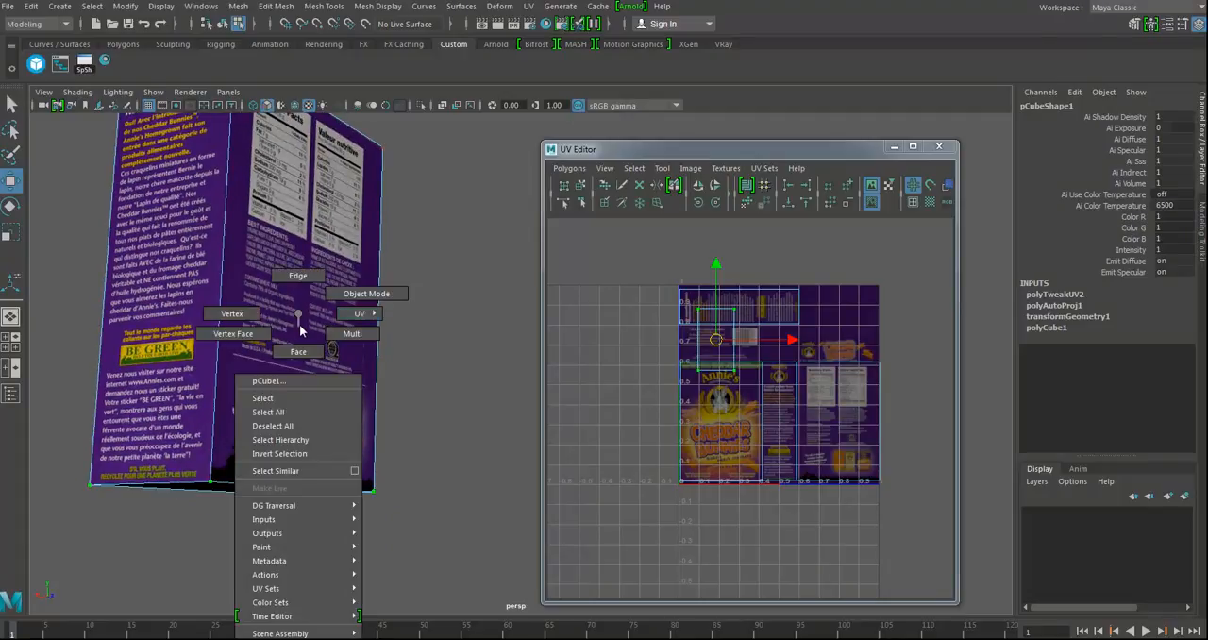
right_drag(298, 327, 344, 299)
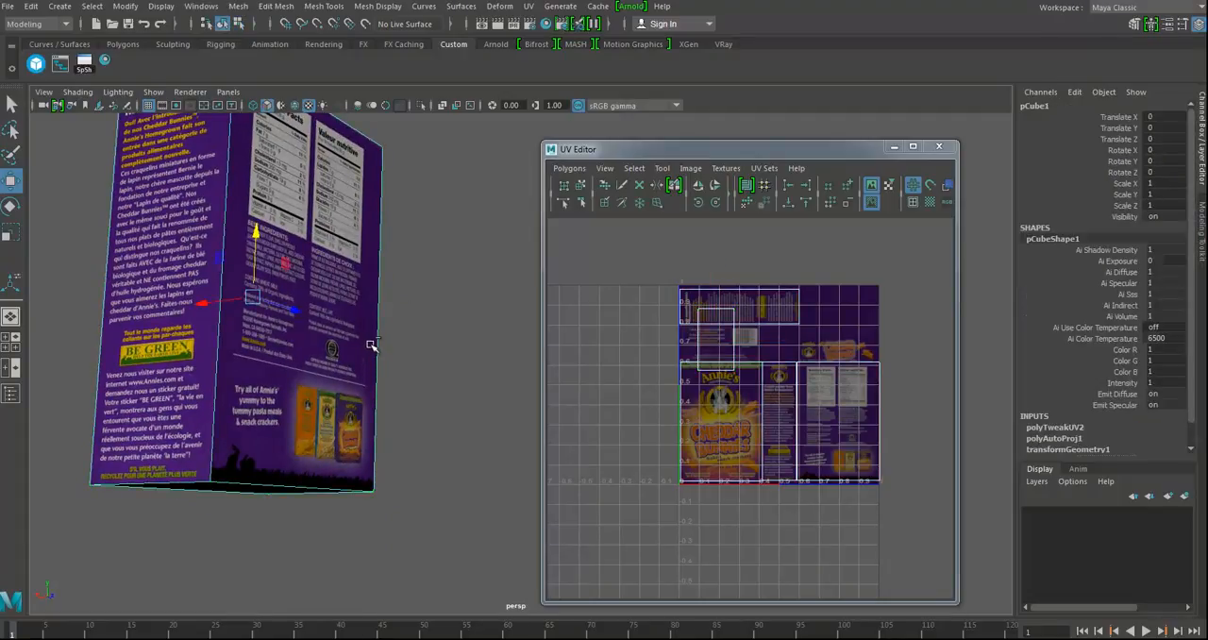
alt+drag(380, 442, 451, 210)
alt+drag(437, 402, 466, 439)
alt+right_drag(623, 337, 897, 444)
alt+middle_drag(605, 410, 651, 492)
alt+right_drag(650, 494, 812, 383)
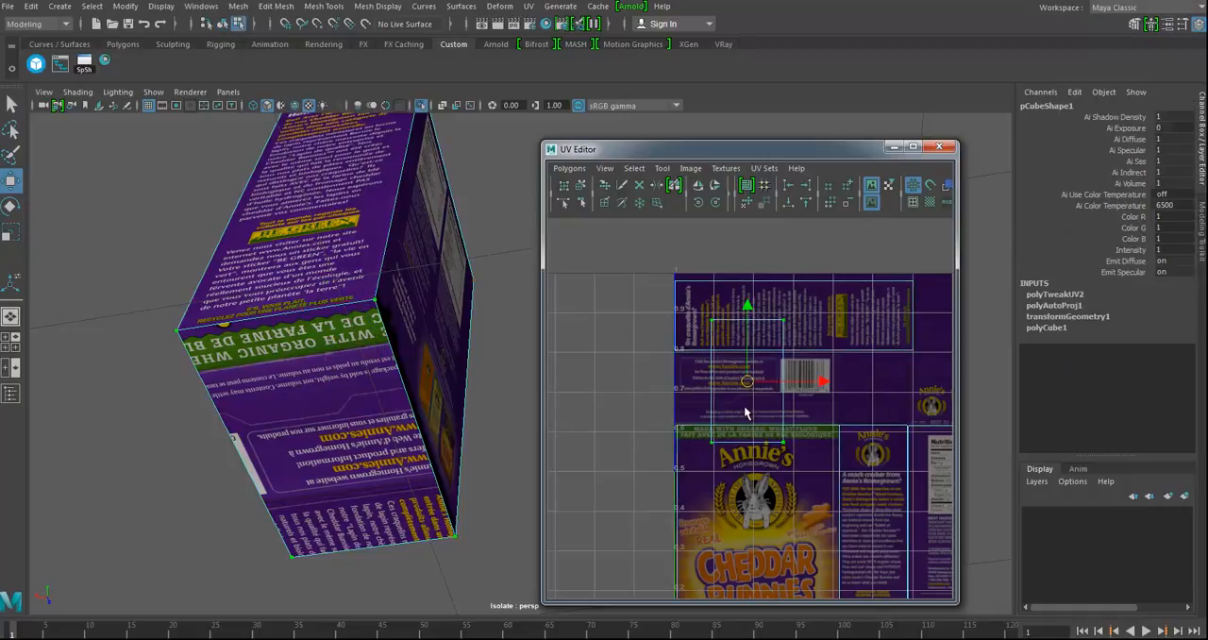
Step: Rotate the bottom shell 90 degrees counterclockwise and fit it to the barcode panel
click(698, 203)
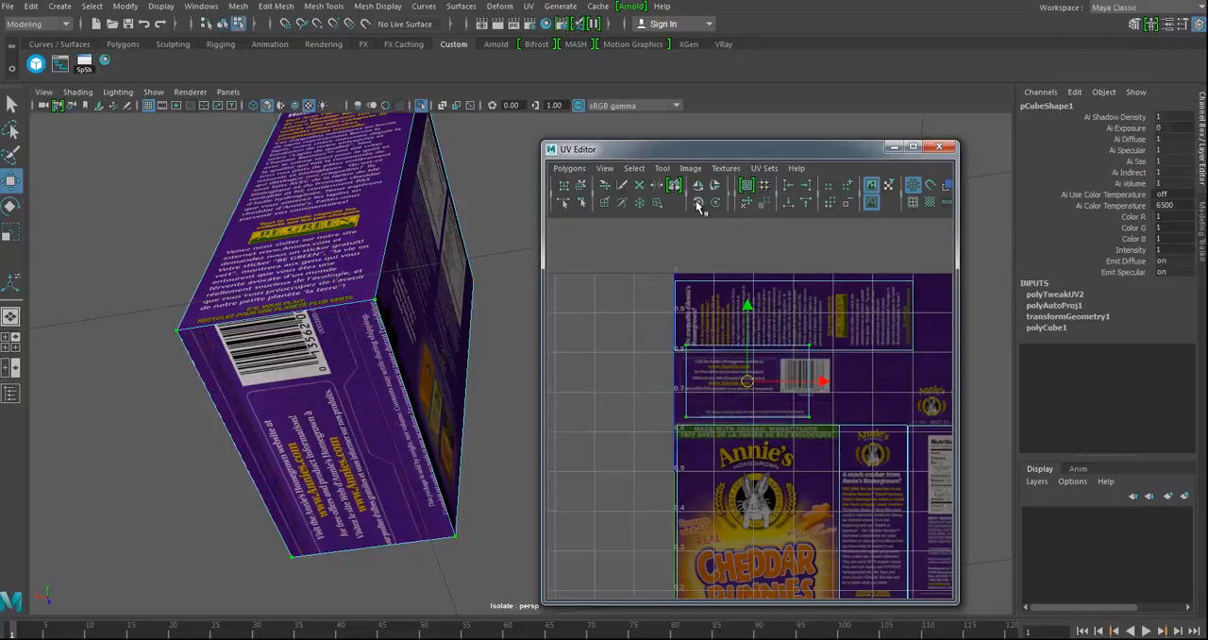
drag(749, 389, 911, 394)
alt+right_drag(724, 476, 671, 447)
Step: Move the top face's UV shell over the Cheddar Bunnies logo panel above the nutrition facts and rotate it 90 degrees counterclockwise
alt+middle_drag(884, 425, 633, 433)
drag(752, 315, 891, 521)
drag(821, 412, 616, 412)
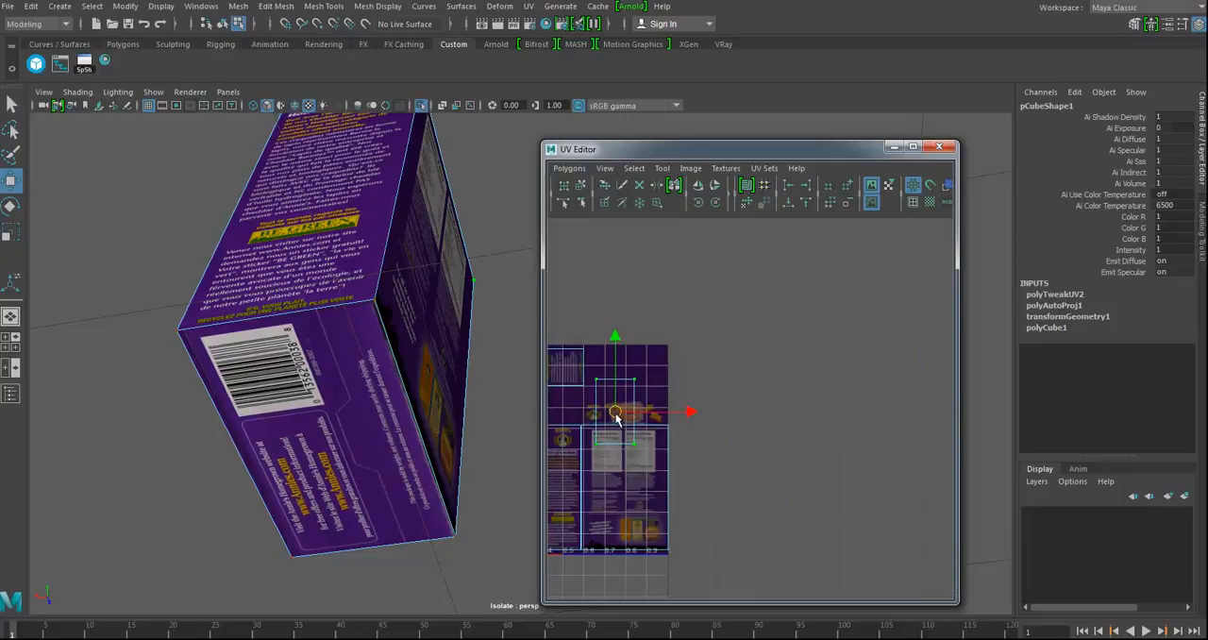
alt+middle_drag(616, 413, 781, 411)
click(698, 203)
Step: Fit the top shell to the Cheddar Bunnies logo panel by aligning it and adjusting its right and upper edges
alt+drag(396, 359, 614, 410)
alt+right_drag(768, 460, 1051, 527)
alt+middle_drag(827, 452, 731, 452)
drag(740, 414, 737, 392)
drag(790, 311, 867, 511)
drag(897, 399, 951, 395)
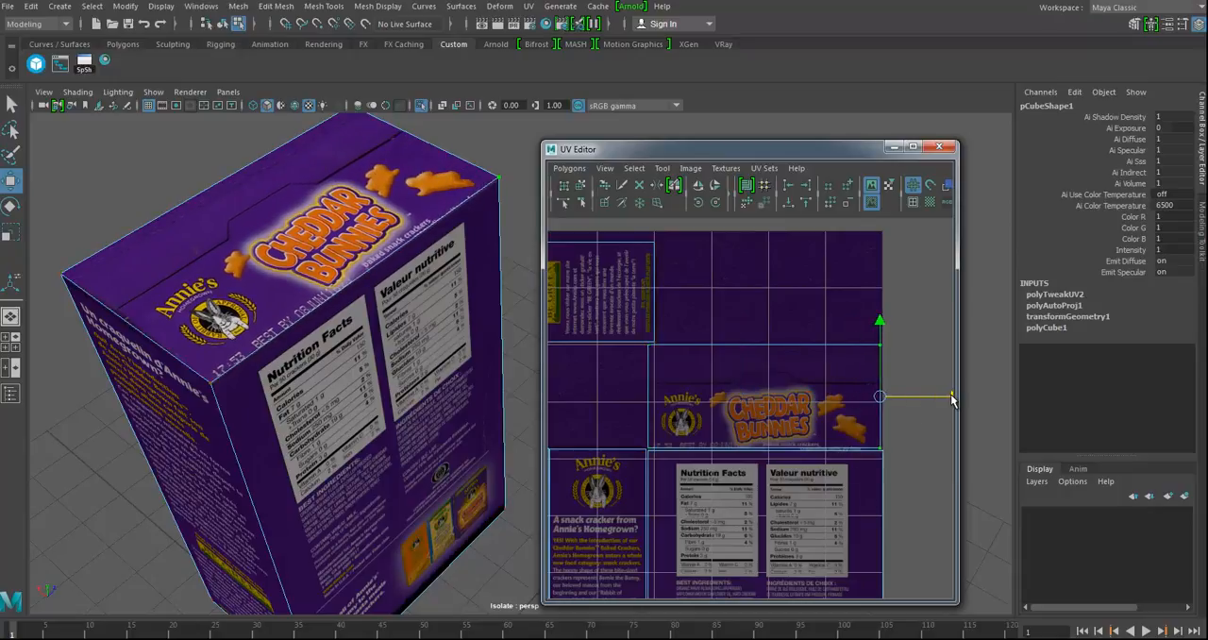
drag(631, 343, 929, 365)
drag(774, 275, 774, 285)
Step: Return the box to object mode and examine its textured faces from several sides alongside the complete UV layout
alt+drag(286, 311, 399, 318)
scroll(401, 320, down, 5)
right_drag(403, 321, 447, 290)
key(f)
alt+drag(375, 283, 278, 319)
alt+drag(310, 370, 297, 329)
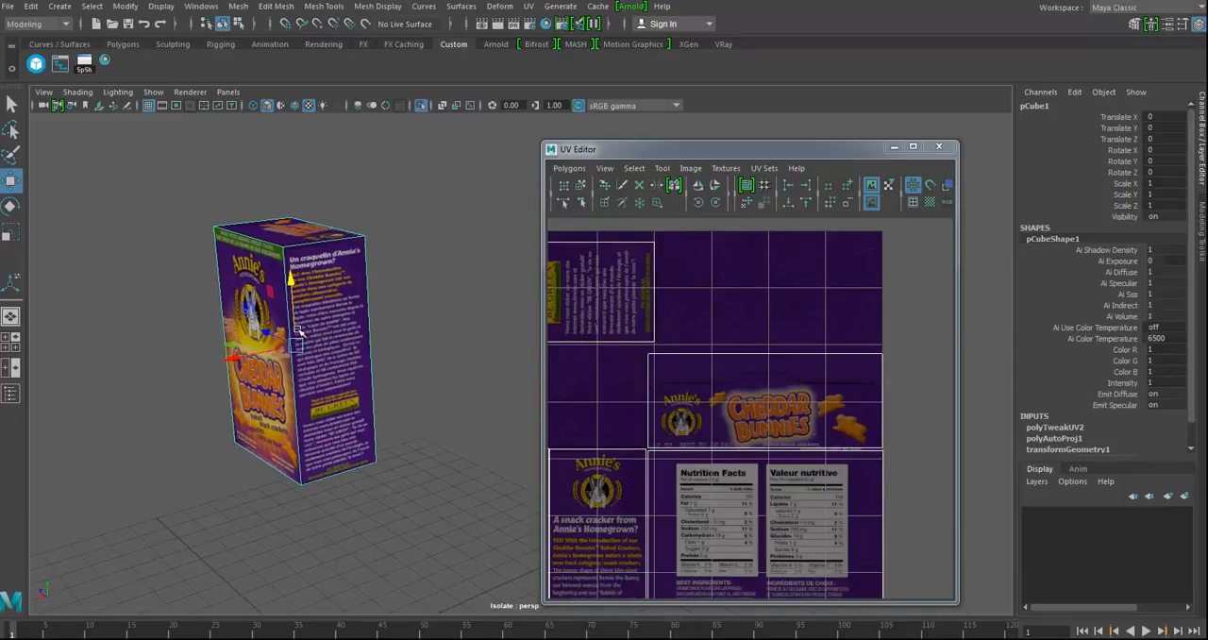
alt+drag(354, 363, 343, 350)
alt+middle_drag(343, 350, 431, 361)
alt+drag(432, 361, 427, 385)
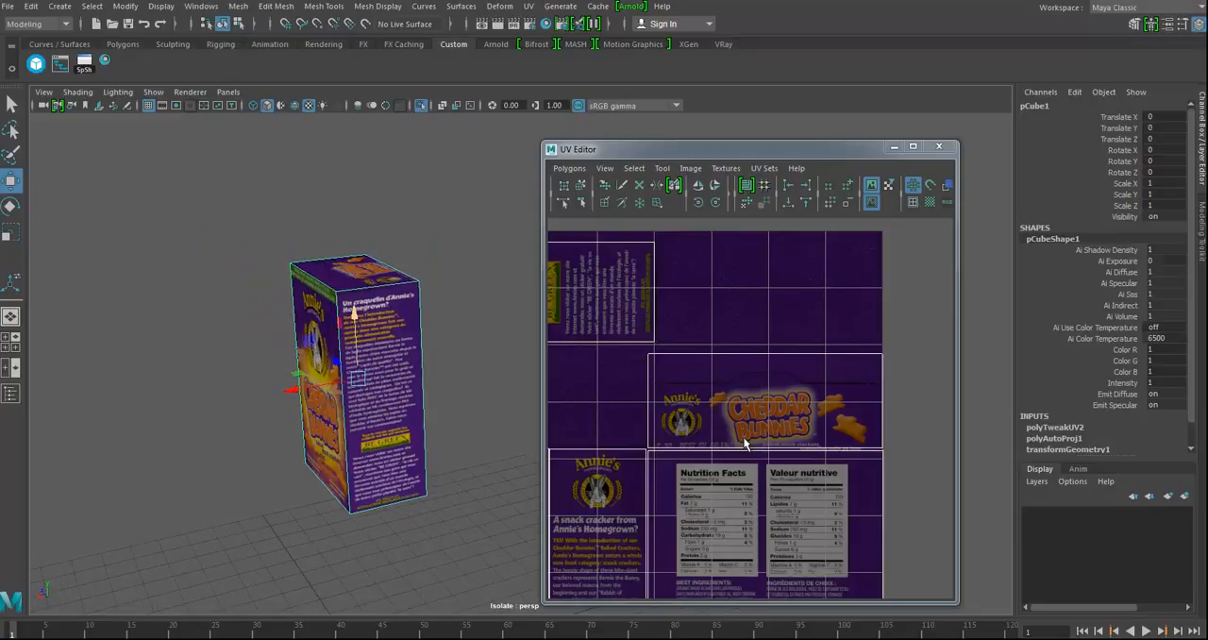
alt+right_drag(706, 431, 493, 437)
alt+middle_drag(598, 452, 631, 431)
mouse_move(372, 313)
right_down()
mouse_move(374, 369)
mouse_move(449, 294)
mouse_move(373, 317)
mouse_move(373, 330)
right_up()
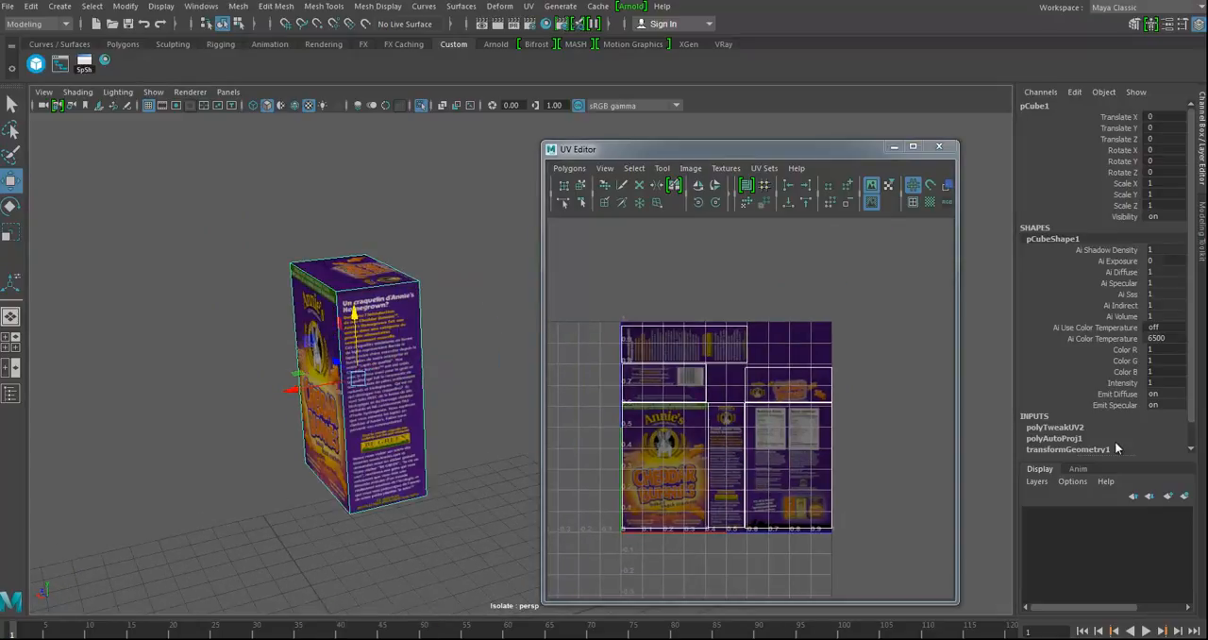
scroll(1133, 436, down, 1)
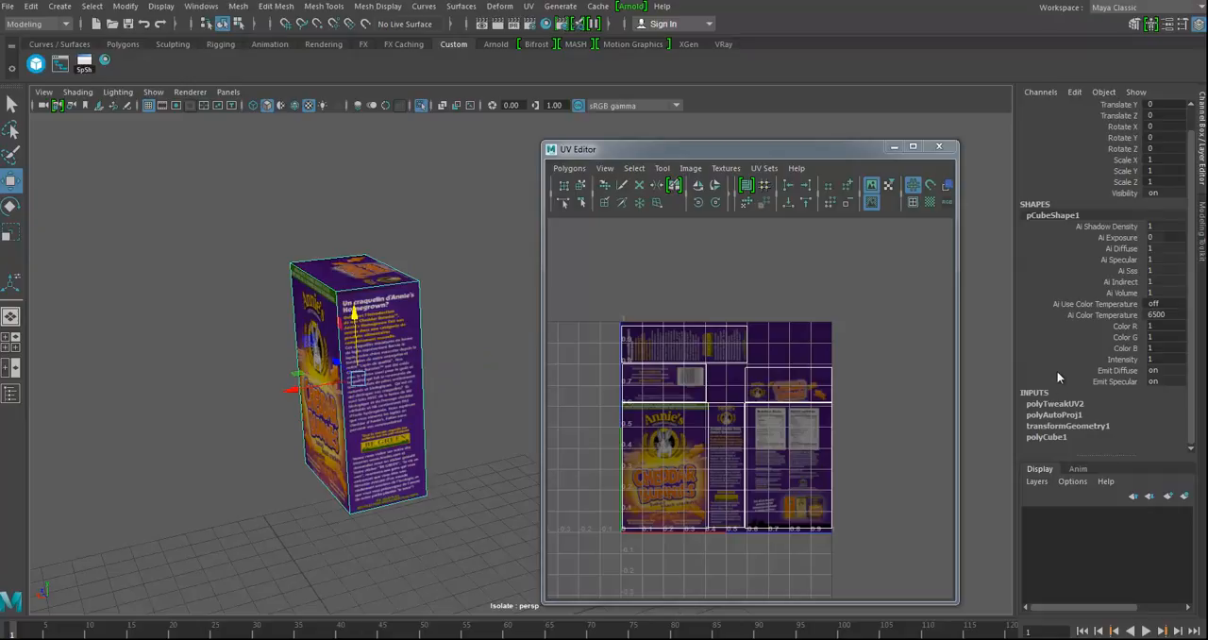
scroll(1056, 370, up, 1)
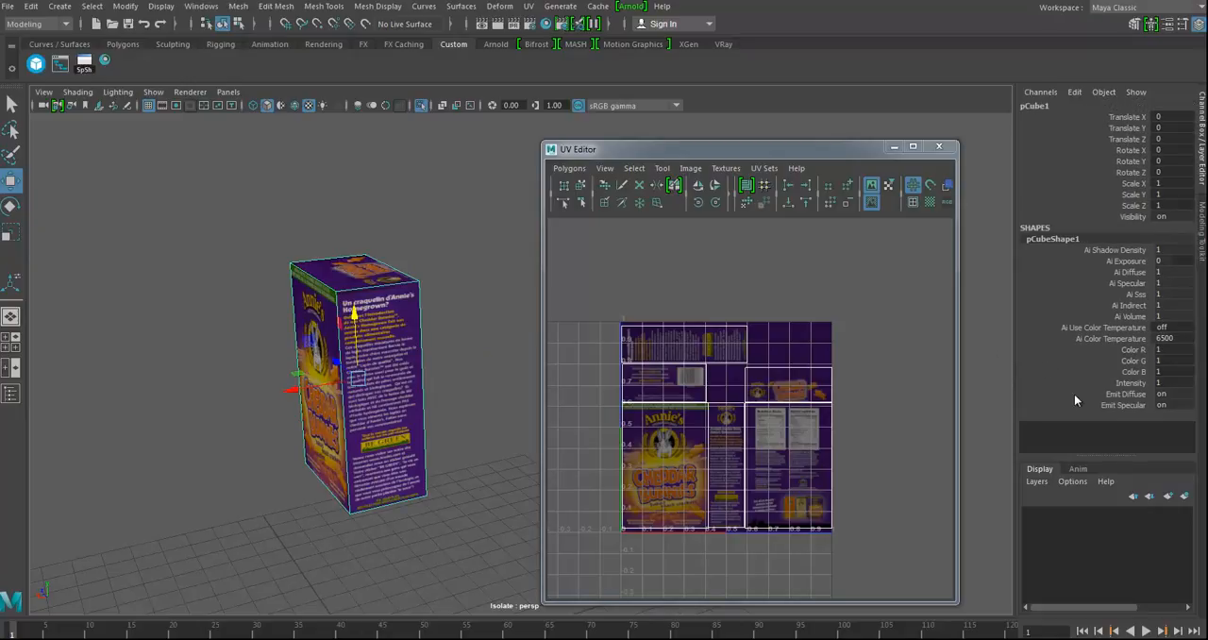
alt+drag(426, 377, 495, 344)
alt+right_drag(472, 350, 202, 361)
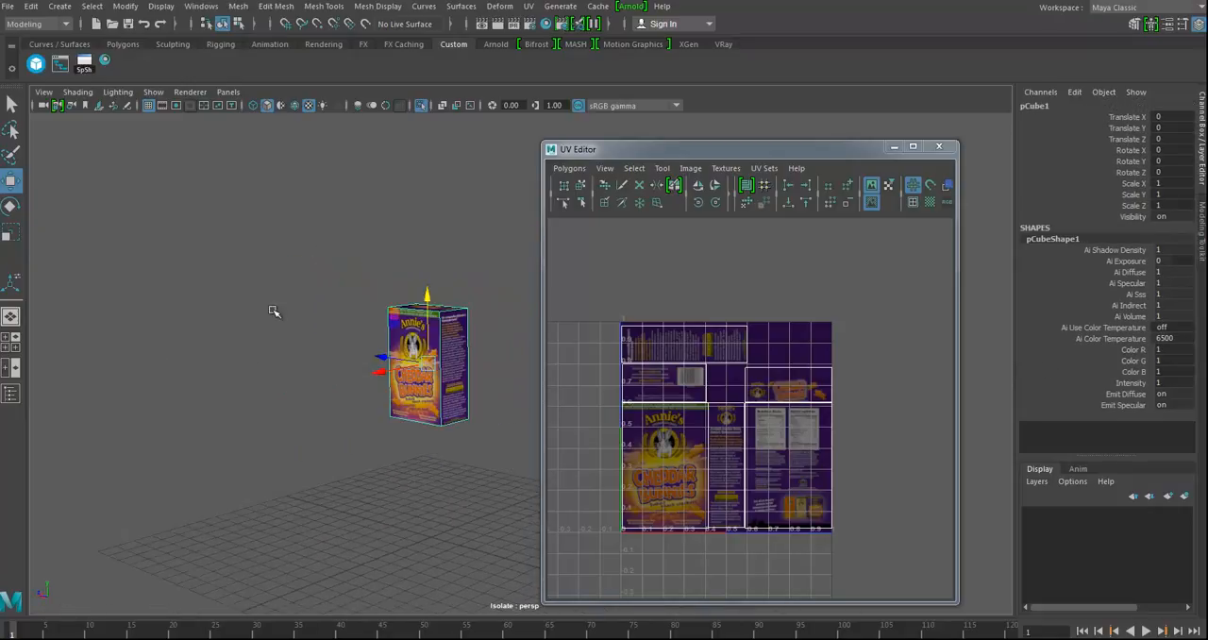
Step: End the isolation of the box to show the tiled floor again, and close the UV Editor
key(ctrl+1)
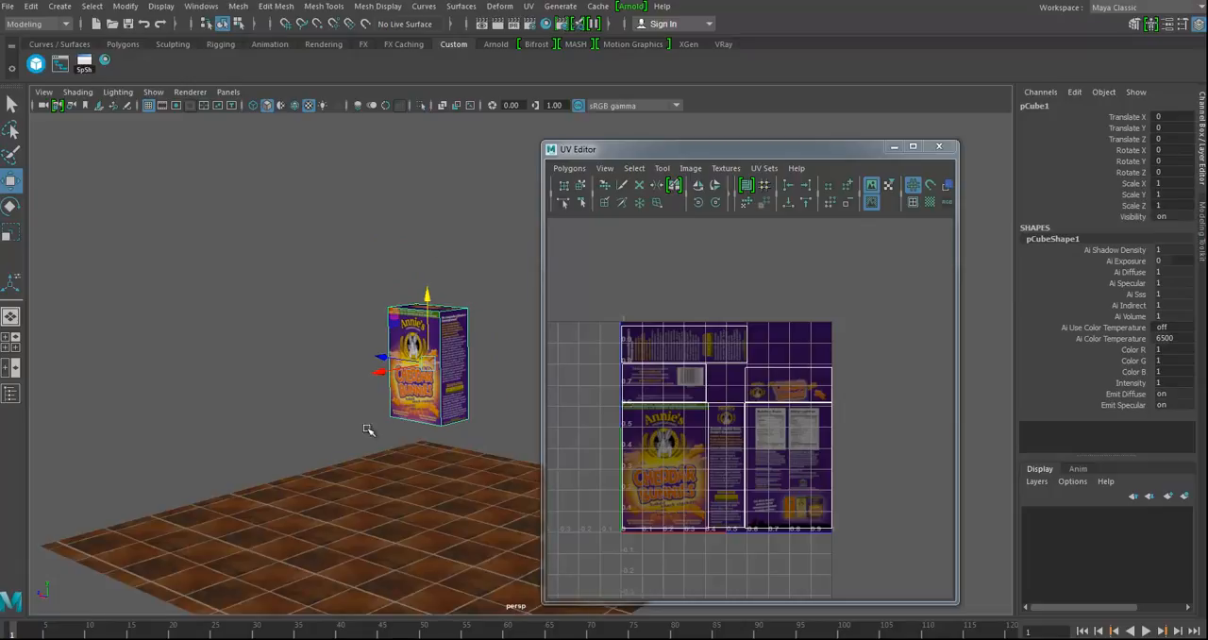
alt+drag(403, 475, 467, 357)
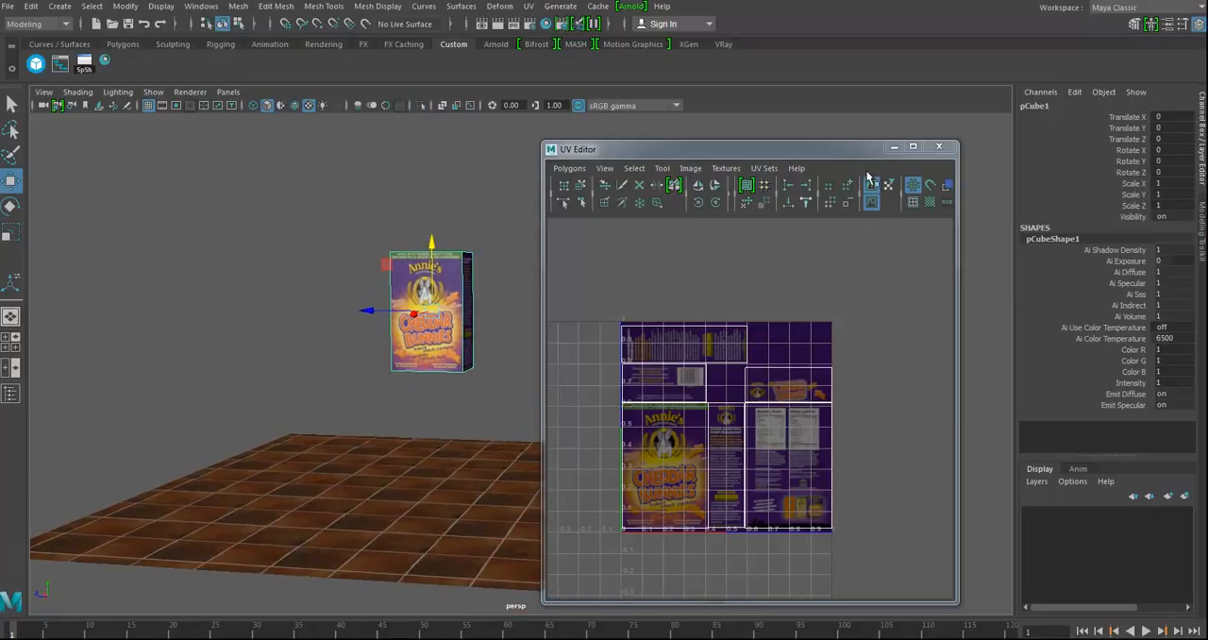
click(939, 147)
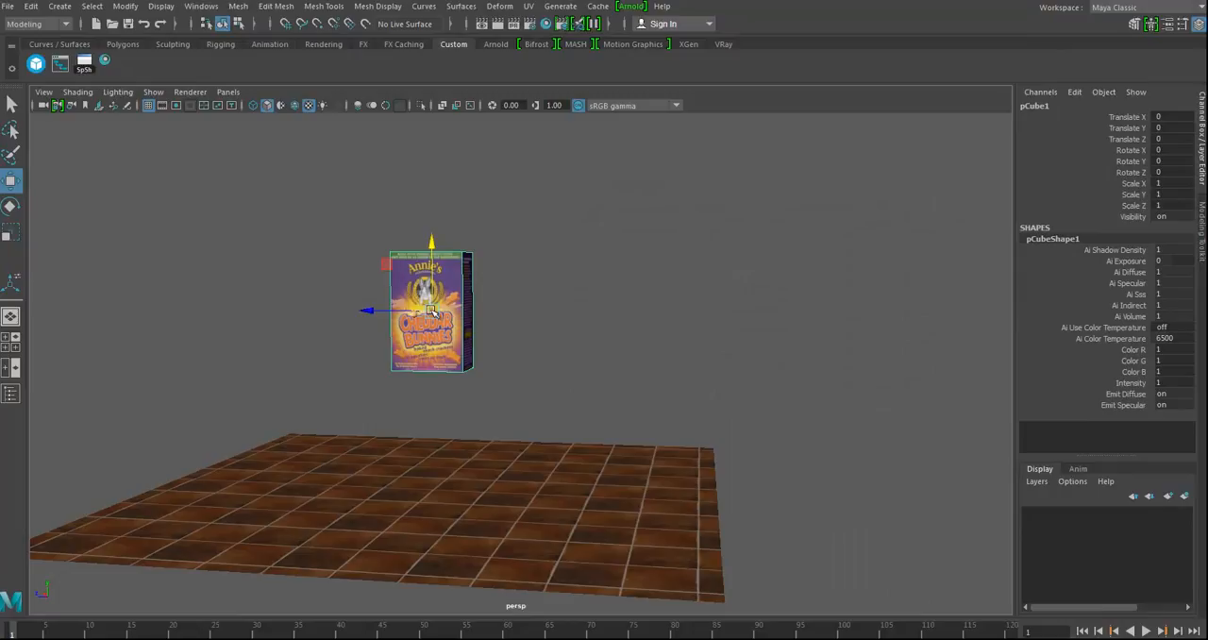
Step: Snap the box's pivot to a vertex at its base and place the box on a corner of the tiled floor
key(d)
key(v)
drag(431, 273, 521, 489)
alt+middle_drag(521, 489, 527, 354)
alt+drag(529, 354, 483, 321)
Step: Duplicate the box beside the original and repeat the duplication into a row of seven along the floor's edge
drag(401, 329, 272, 345)
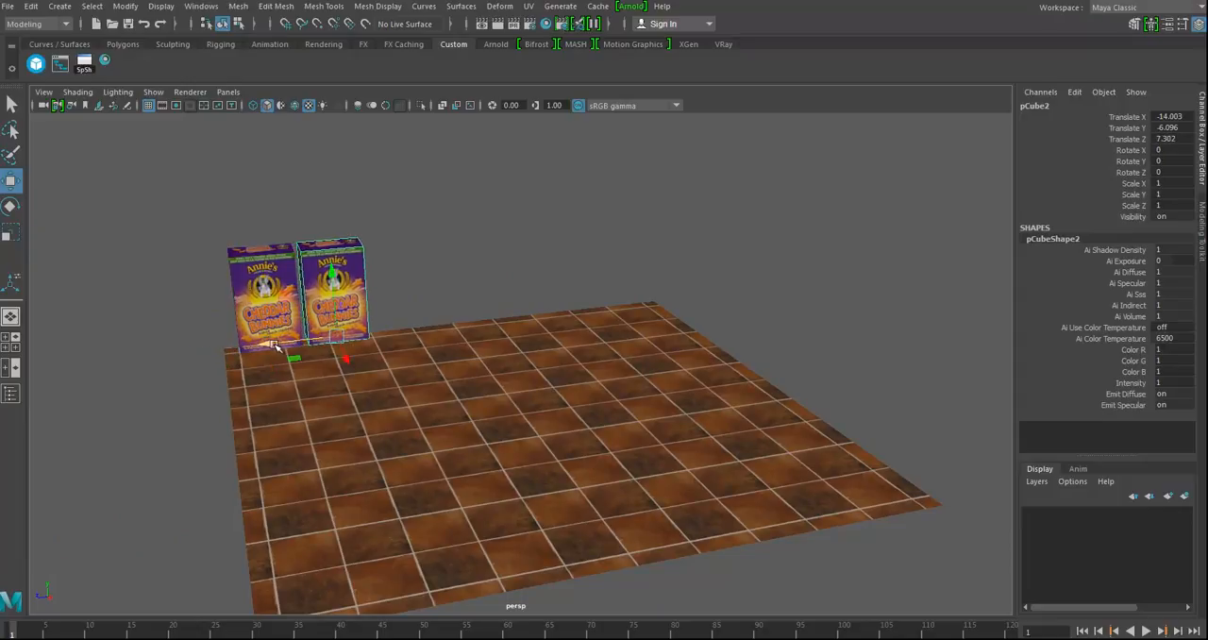
key(shift+d)
key(shift+d)
key(shift+d)
key(shift+d)
key(shift+d)
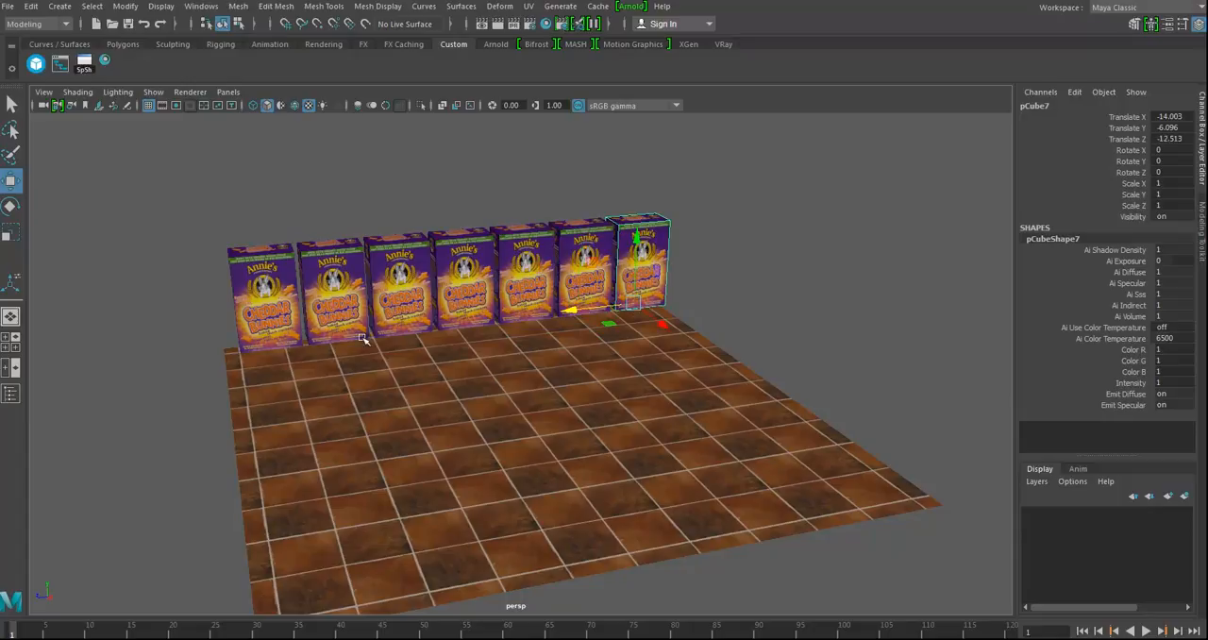
Step: Duplicate the whole row of boxes and stack the copy on top, offset sideways by about half a box
alt+drag(536, 247, 656, 294)
key(ctrl+d)
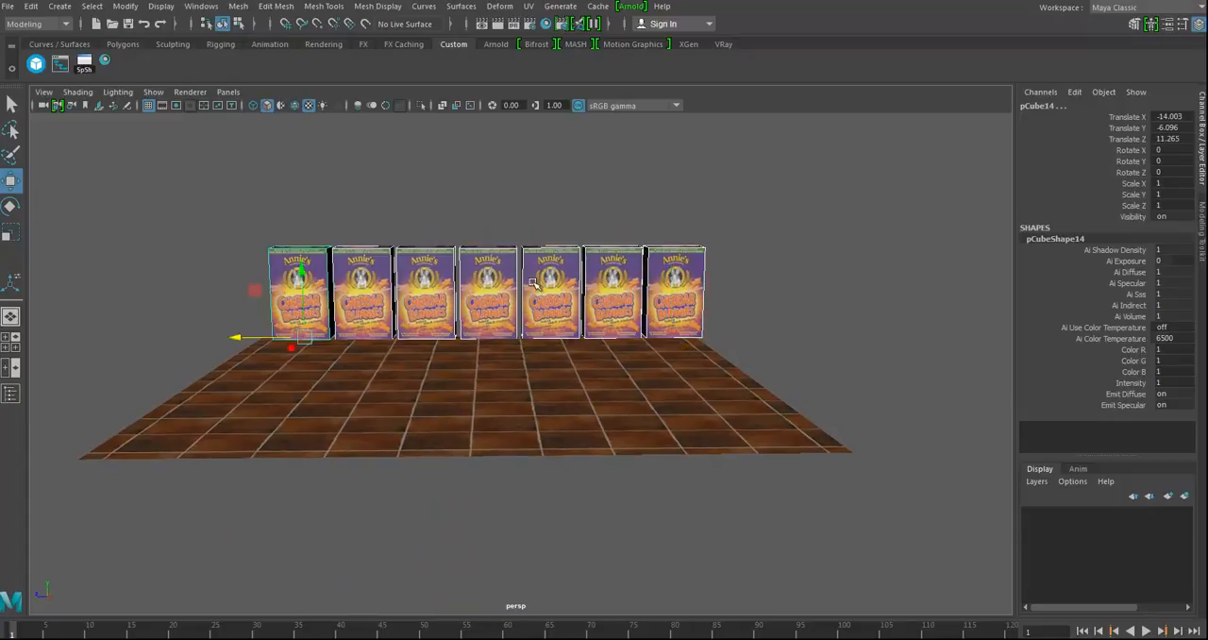
key(v)
drag(302, 275, 273, 248)
alt+drag(419, 311, 436, 392)
Step: Repeat the row duplication with the same upward and sideways offset to stack several more rows
key(shift+d)
key(shift+d)
key(shift+d)
key(shift+d)
key(shift+d)
key(shift+d)
key(shift+d)
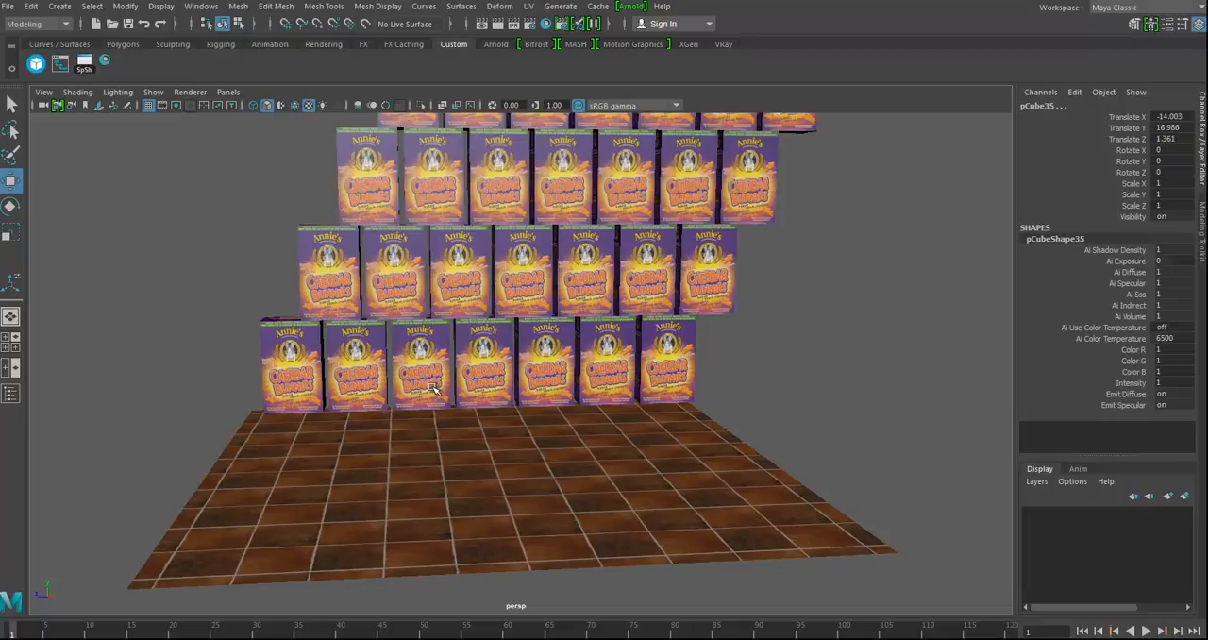
scroll(438, 380, down, 5)
Step: Delete the surplus boxes and rows so the stack forms a pyramid from seven boxes at the base to one on top
alt+drag(561, 381, 592, 405)
drag(569, 352, 533, 283)
key(Delete)
key(Delete)
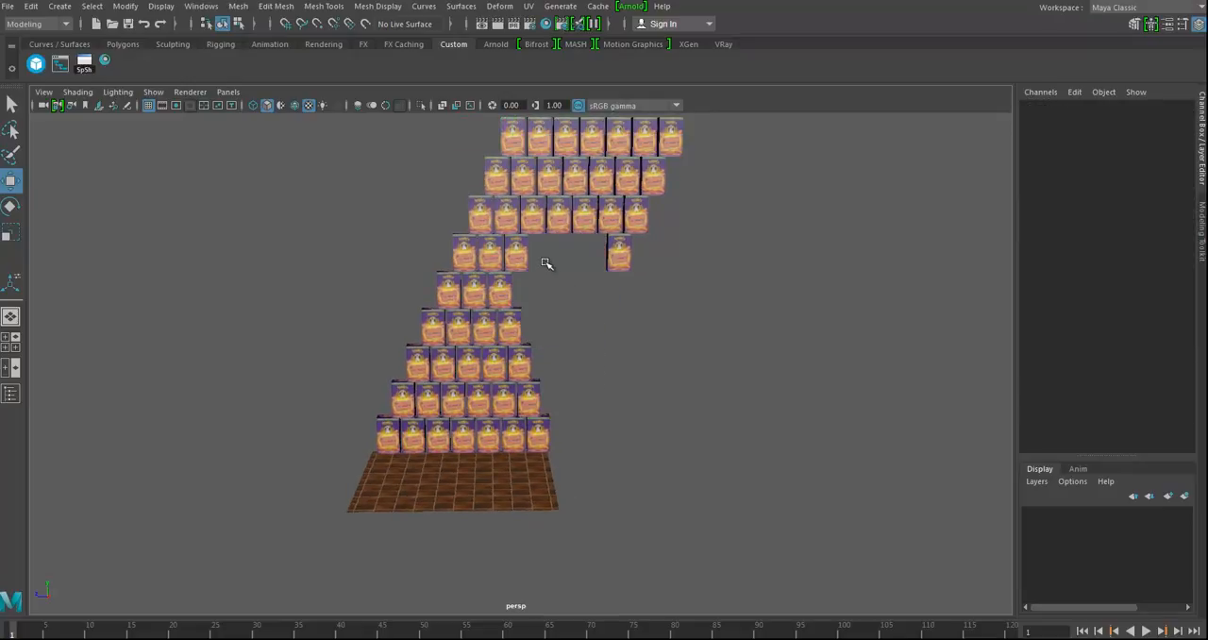
key(Delete)
drag(518, 221, 553, 292)
key(Delete)
key(Delete)
key(Delete)
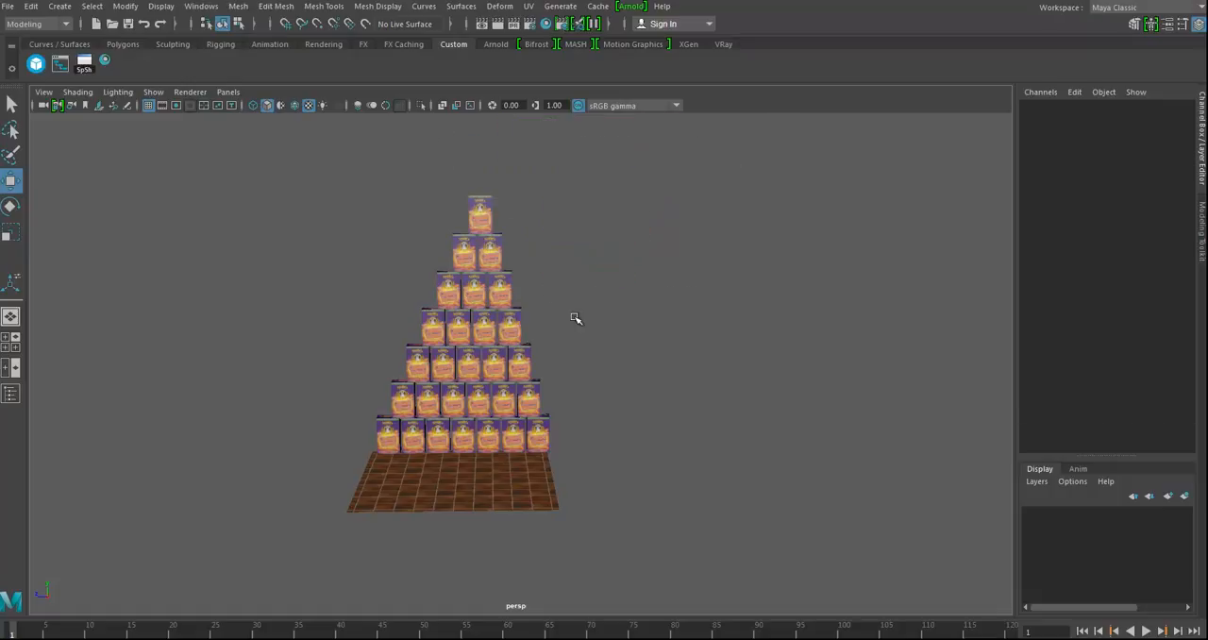
Step: Create a polygon cylinder, raise it to about 13.4 on Y and stretch its Y scale to about 1.53
alt+drag(595, 418, 654, 426)
alt+middle_drag(598, 357, 548, 357)
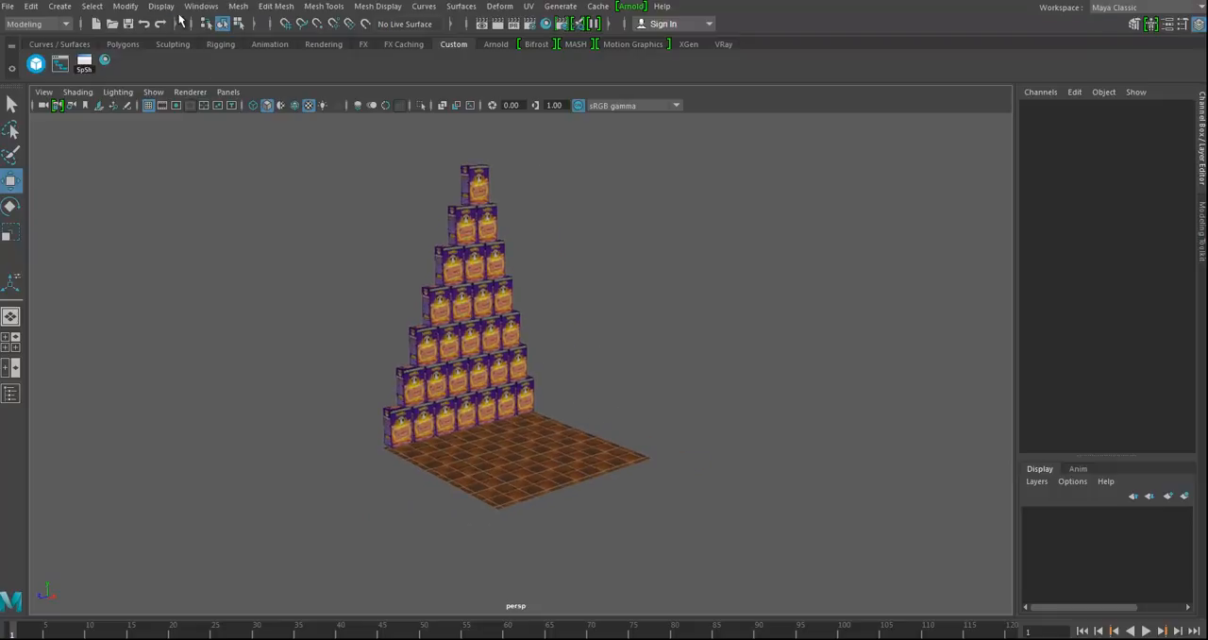
click(60, 8)
mouse_move(101, 55)
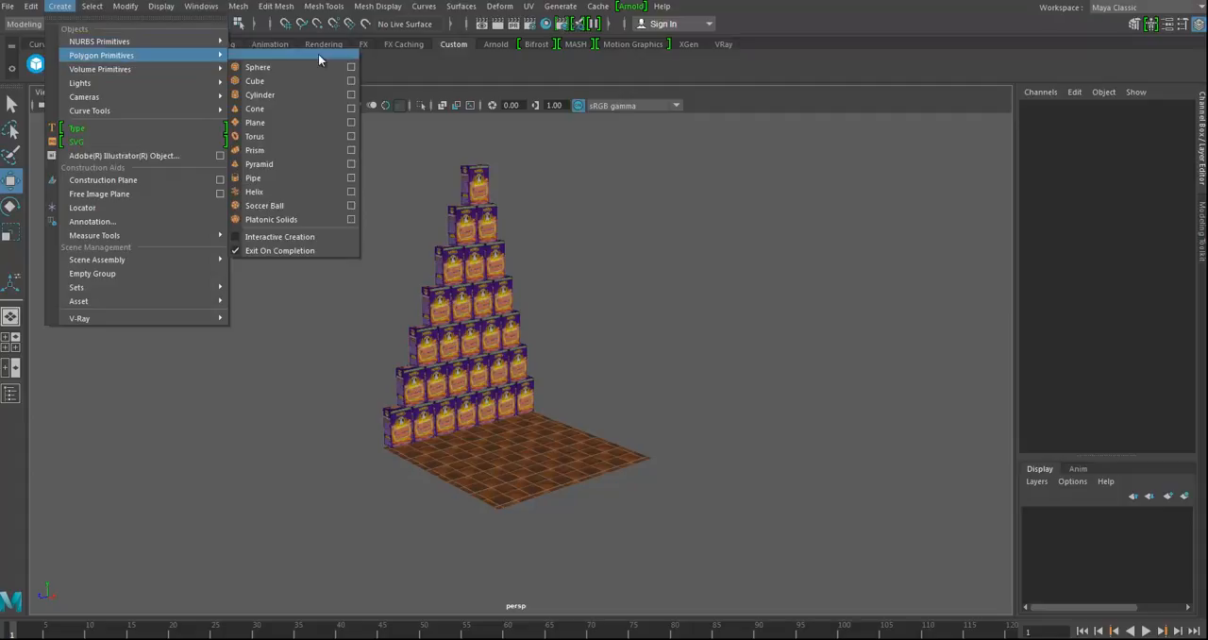
click(278, 93)
alt+drag(579, 460, 535, 250)
key(r)
key(f)
alt+drag(515, 433, 568, 422)
mouse_move(520, 304)
mouse_down()
mouse_move(594, 440)
mouse_move(644, 460)
mouse_move(502, 313)
mouse_up()
Step: Assign a new Blinn material to the cylinder and load SoupCan.tga as its color file texture
right_click(503, 313)
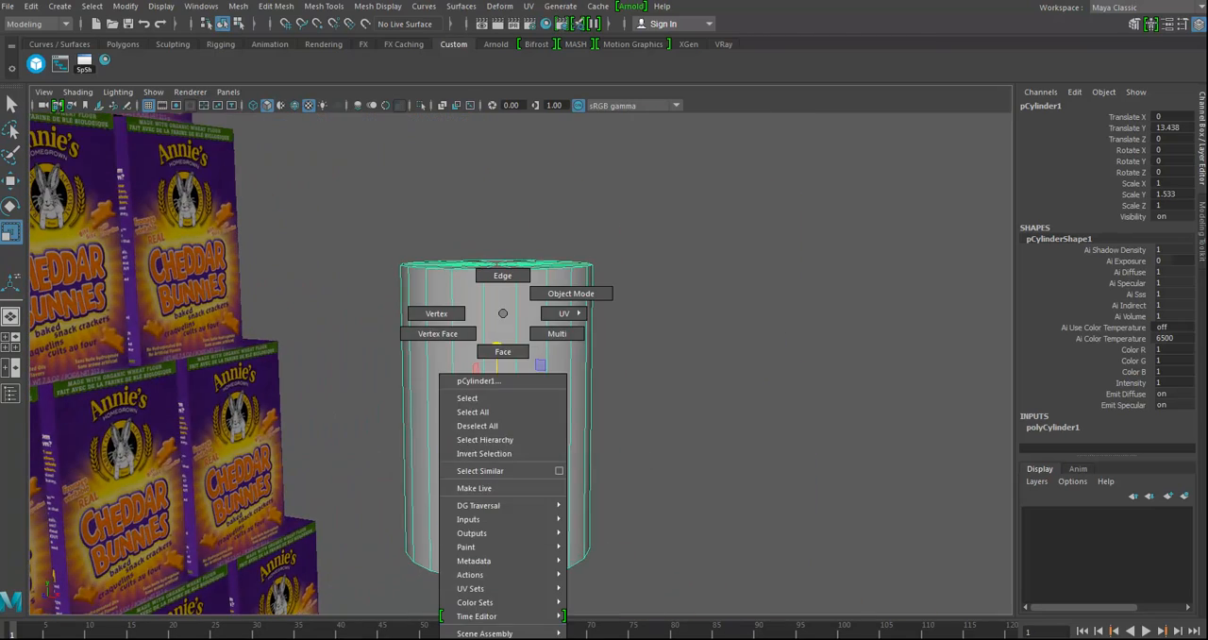
mouse_move(510, 639)
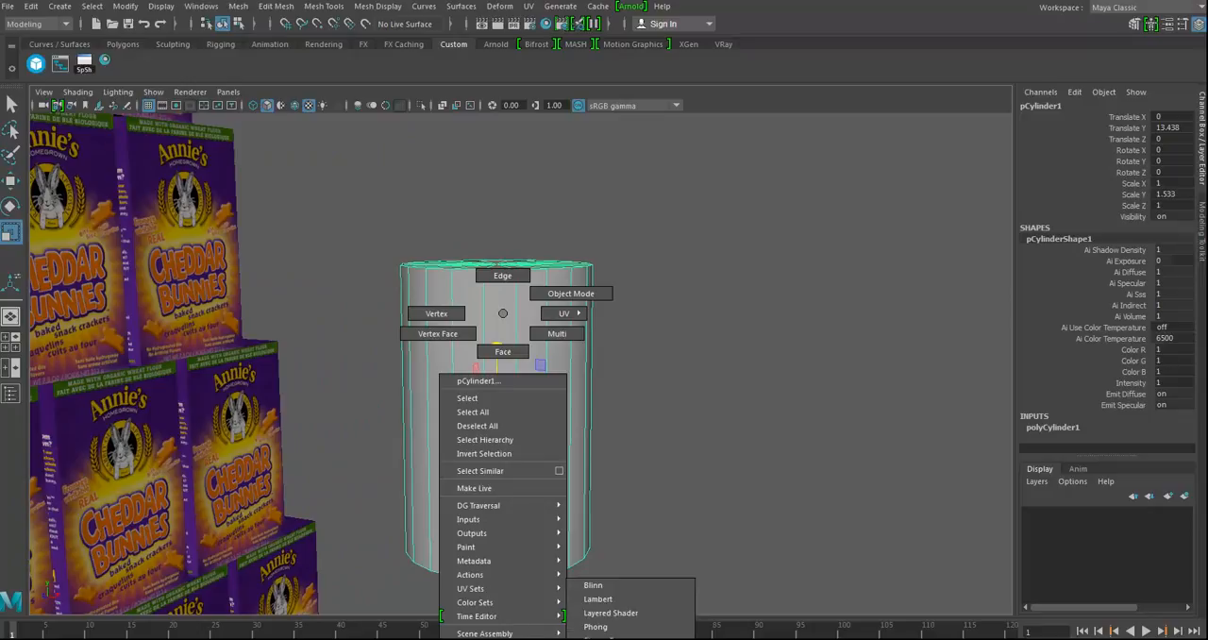
click(619, 586)
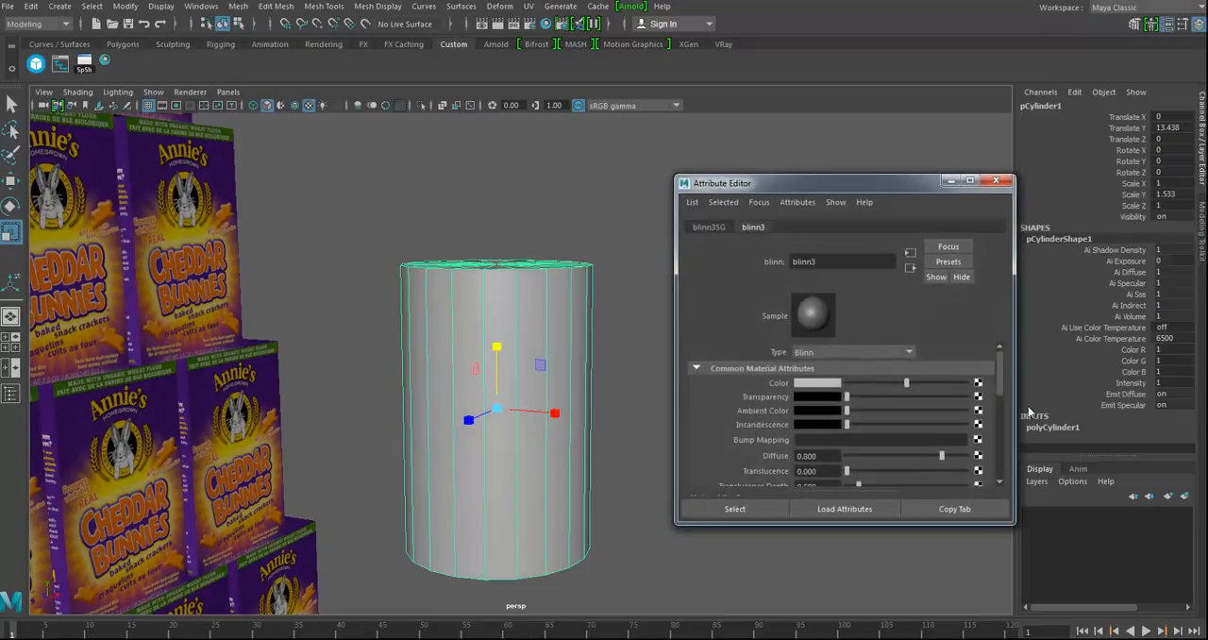
click(978, 384)
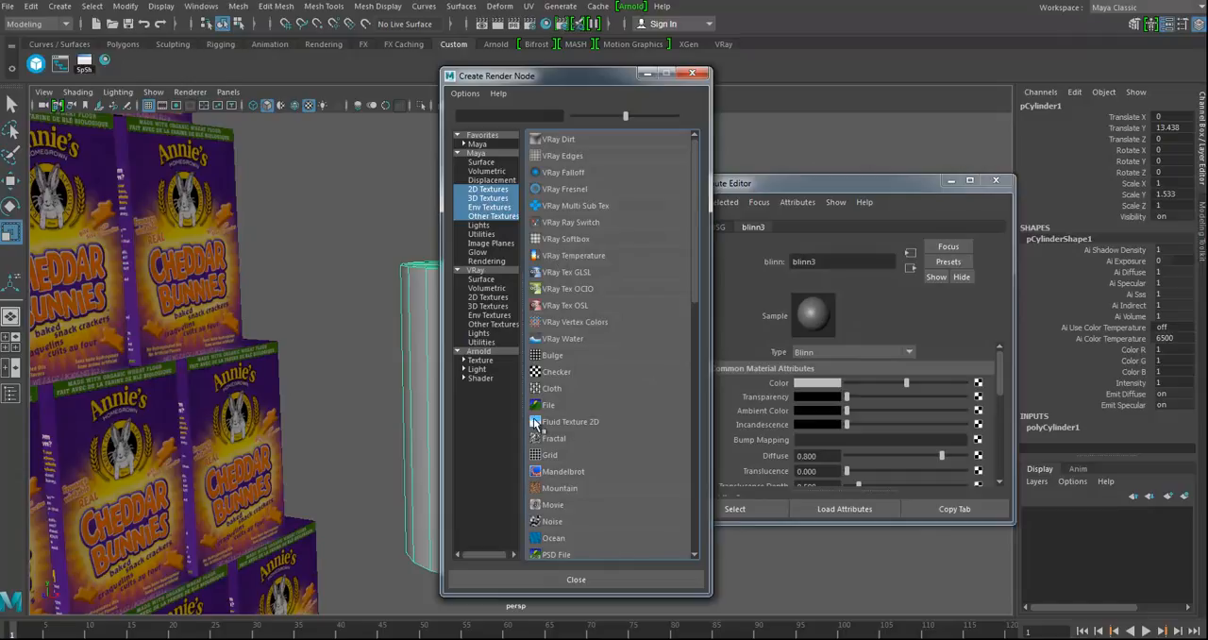
click(548, 404)
click(981, 416)
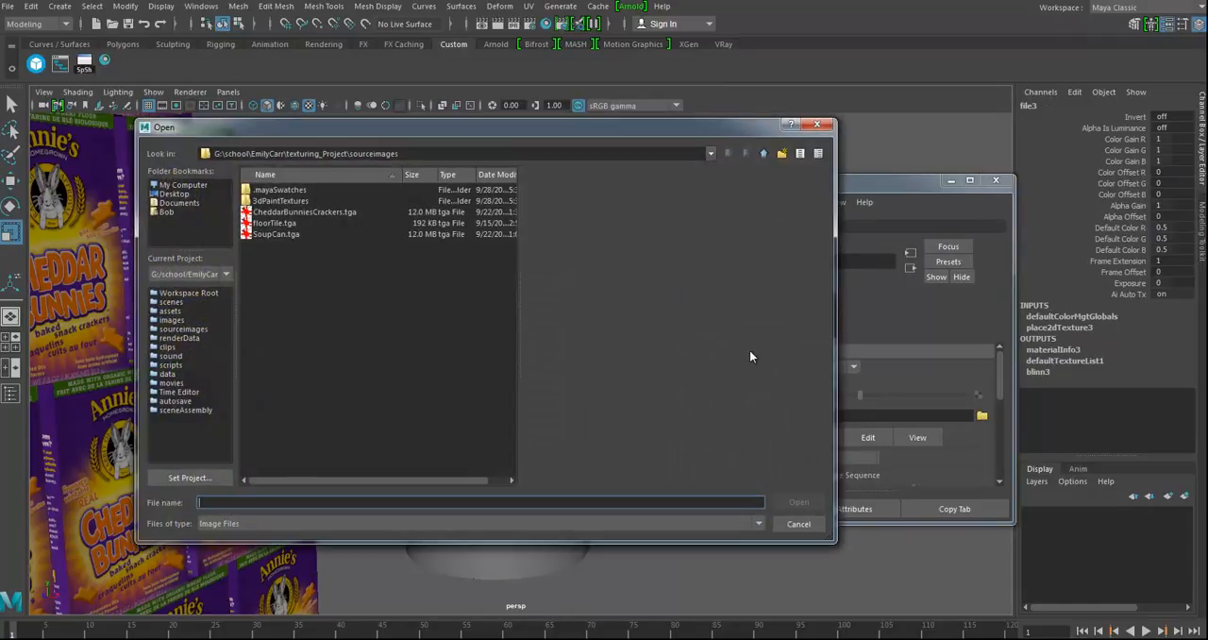
double_click(269, 234)
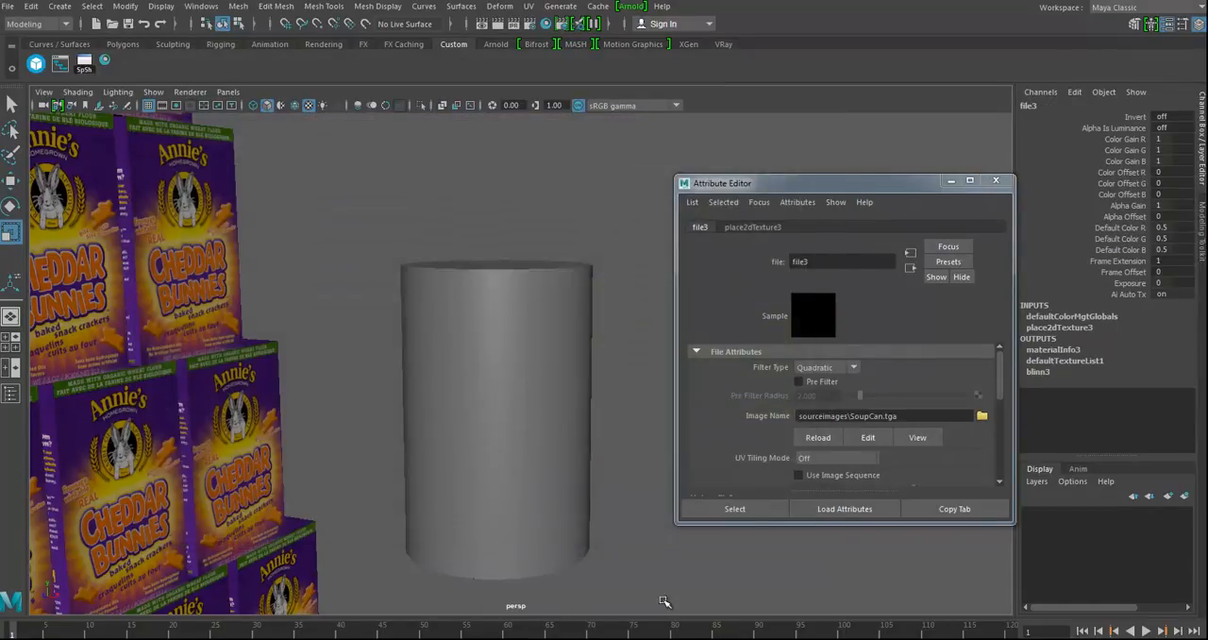
Step: Select the faces around the can's side and apply a cylindrical UV projection to them
key(f)
alt+middle_drag(554, 484, 515, 405)
alt+right_drag(515, 411, 595, 471)
alt+right_drag(777, 486, 451, 483)
alt+drag(449, 429, 506, 300)
click(519, 315)
right_click(507, 300)
right_drag(500, 338, 500, 341)
drag(346, 304, 662, 370)
alt+drag(577, 388, 564, 418)
click(528, 6)
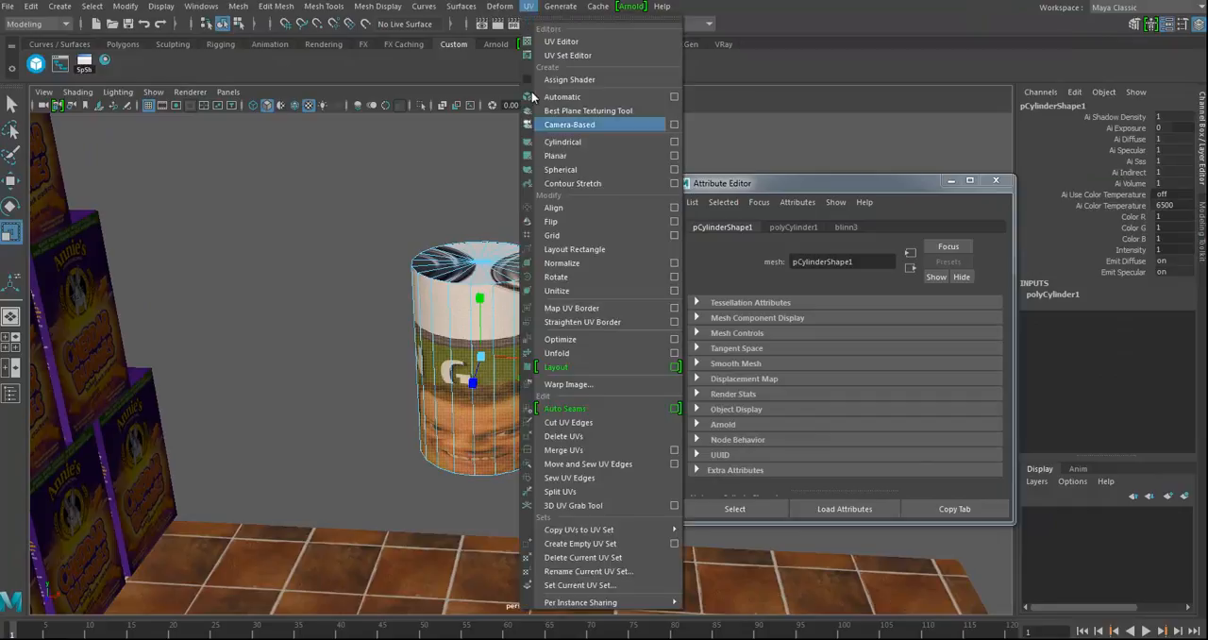
click(564, 146)
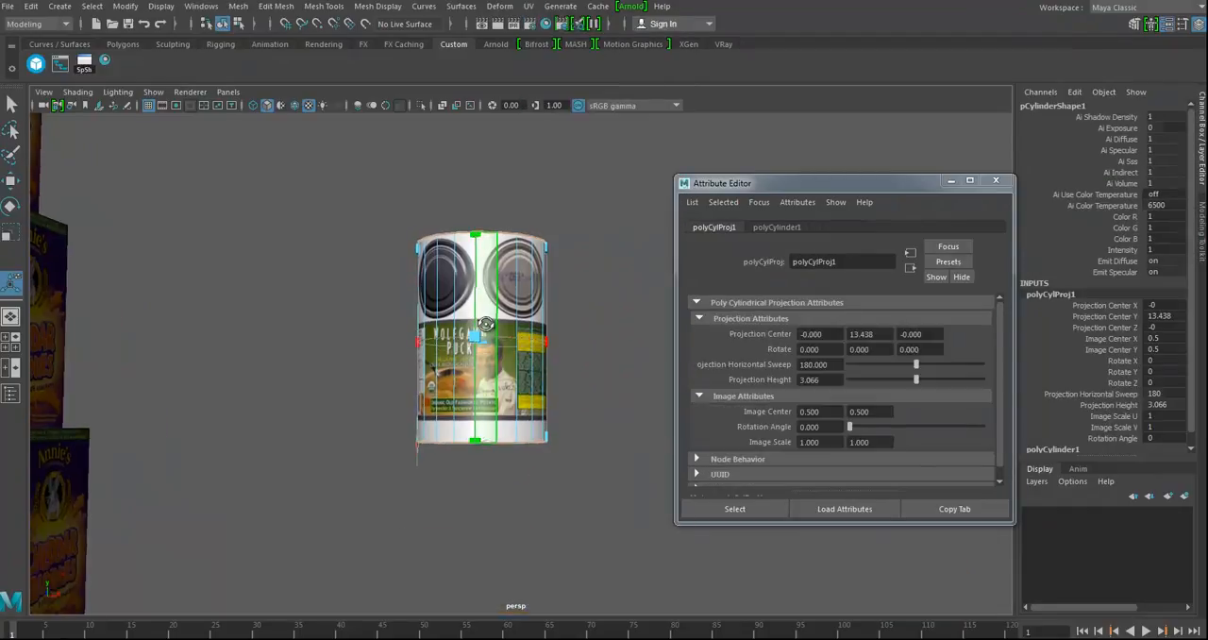
Step: Widen the cylindrical projection to a 360-degree sweep and stretch its height to about 6.9 so the label covers the can's side
alt+drag(505, 372, 474, 348)
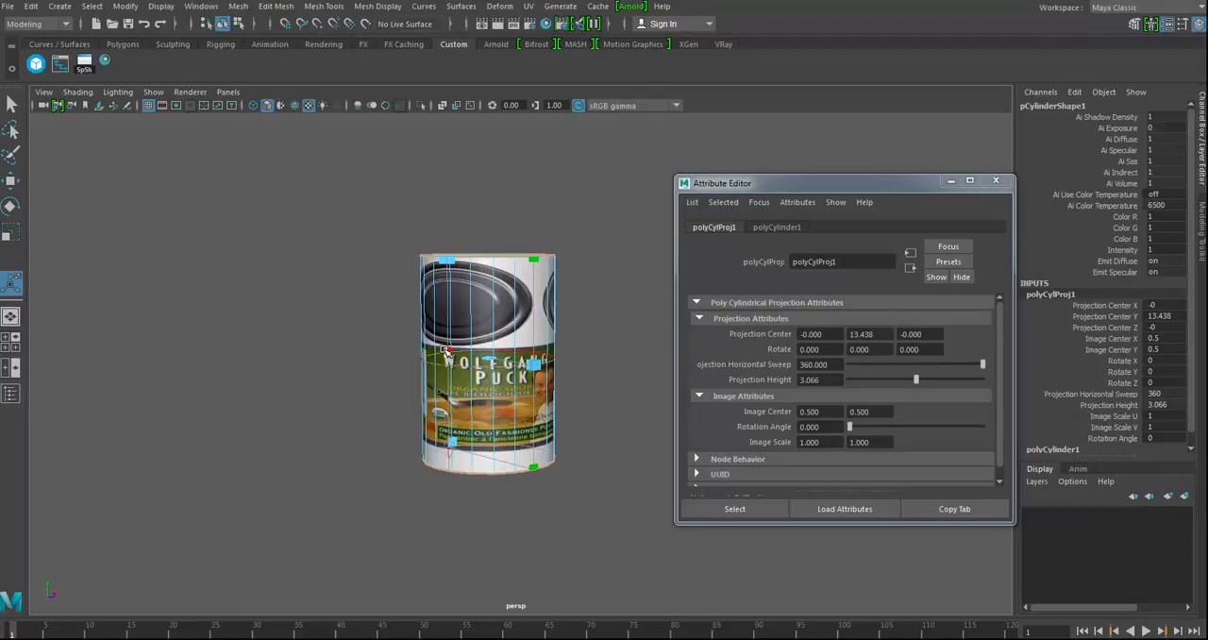
drag(413, 375, 373, 329)
drag(535, 258, 536, 160)
drag(541, 536, 534, 524)
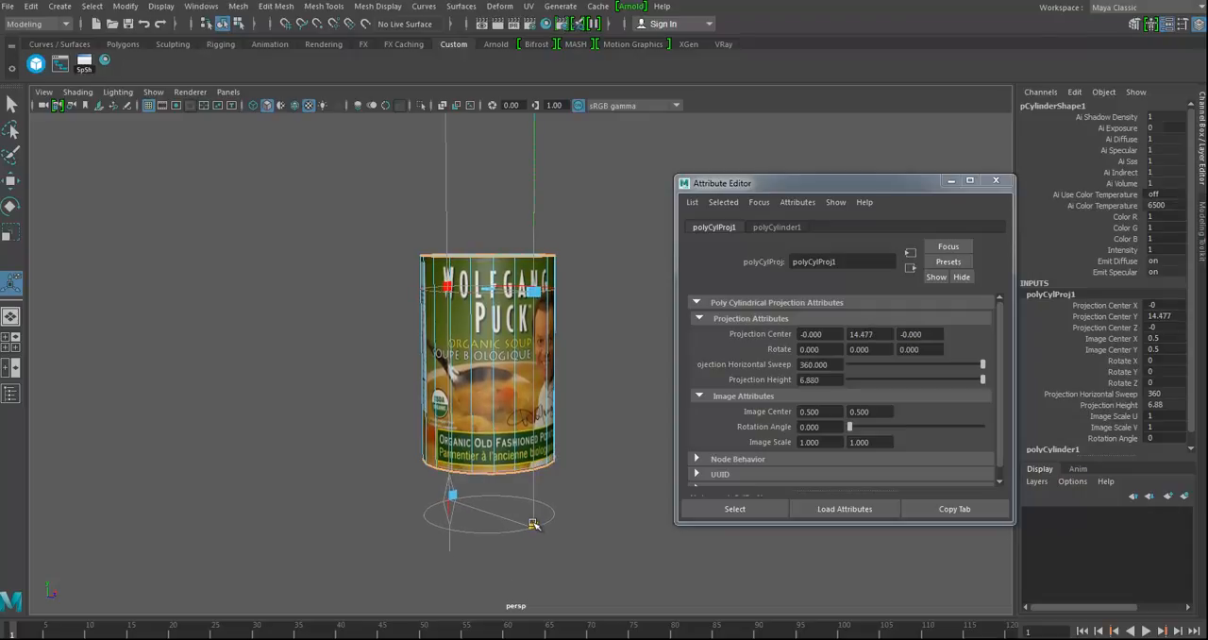
drag(534, 209, 538, 212)
drag(536, 530, 536, 518)
Step: Select the can's top faces and apply a planar UV projection fitted to the bounding box along the Y axis
alt+drag(547, 402, 466, 425)
right_click(474, 423)
right_drag(474, 422, 465, 353)
alt+drag(440, 440, 448, 395)
drag(377, 233, 611, 311)
alt+drag(370, 378, 496, 392)
click(530, 7)
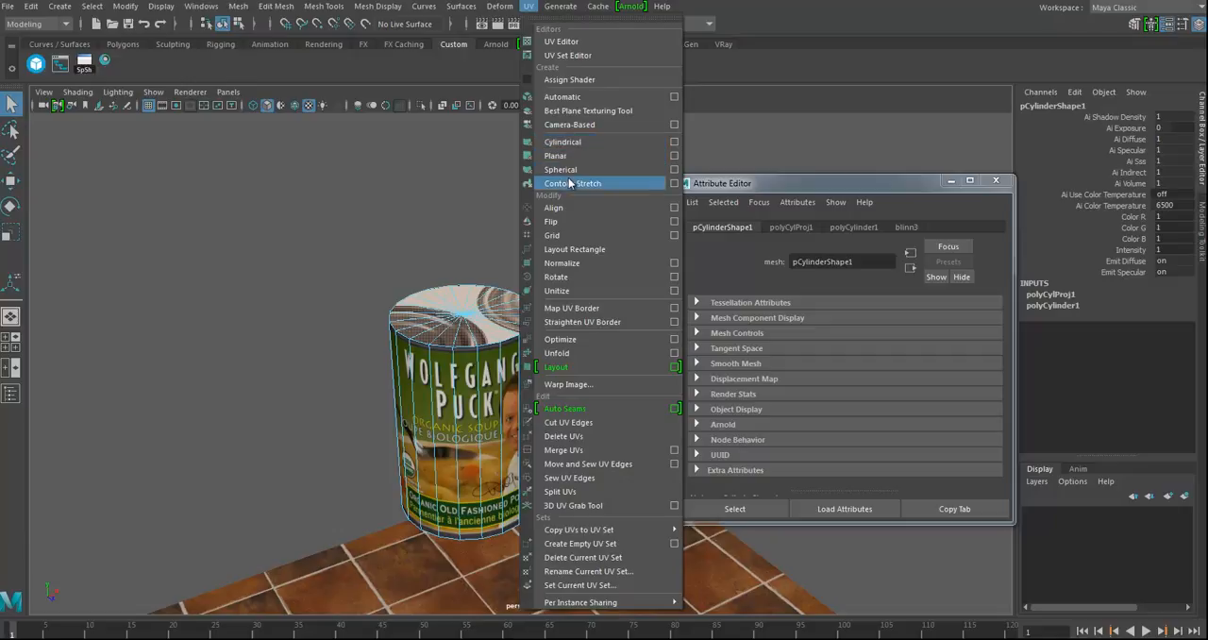
click(675, 157)
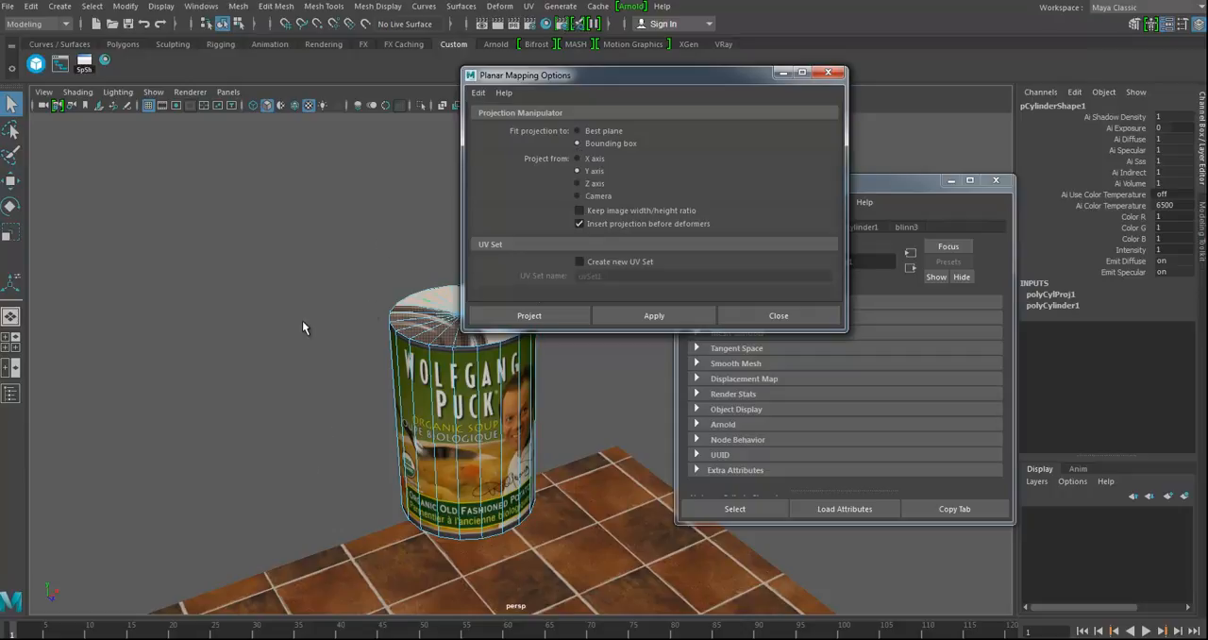
click(551, 319)
Step: Scale the top's planar projection to about 5.56 and shift it until the lid image fits the can's top
drag(564, 346, 810, 378)
drag(460, 334, 429, 476)
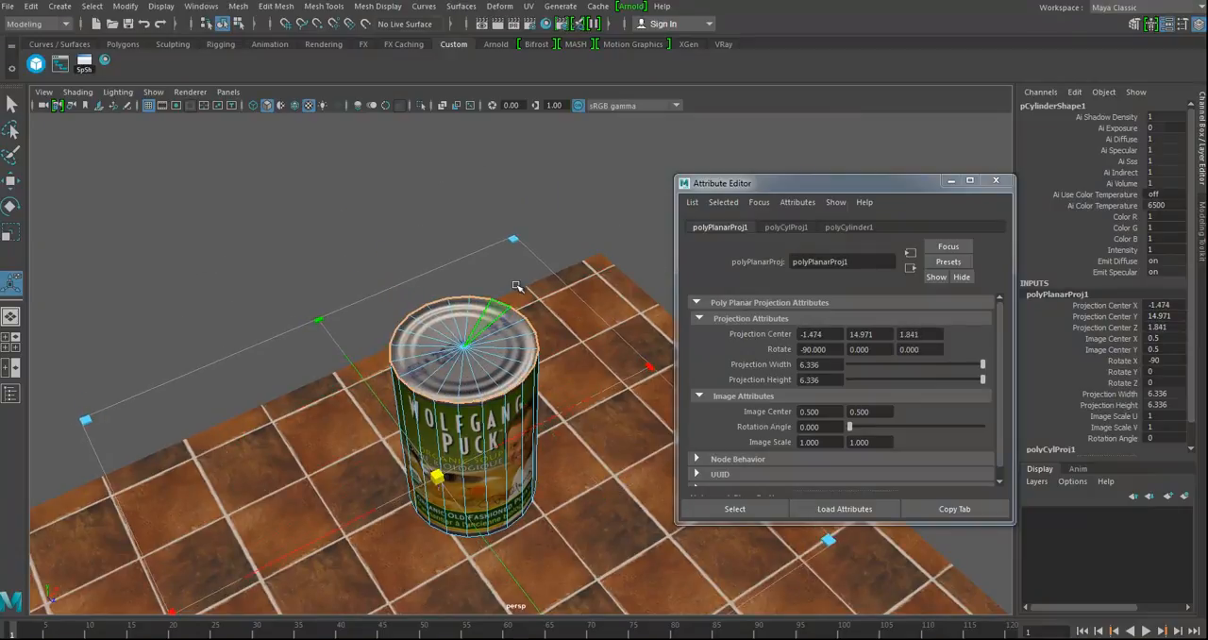
drag(512, 238, 505, 262)
drag(437, 479, 444, 461)
alt+drag(532, 448, 439, 441)
alt+middle_drag(438, 443, 504, 416)
Step: Select the faces on the underside of the can and apply a planar UV projection to them
right_drag(494, 403, 422, 322)
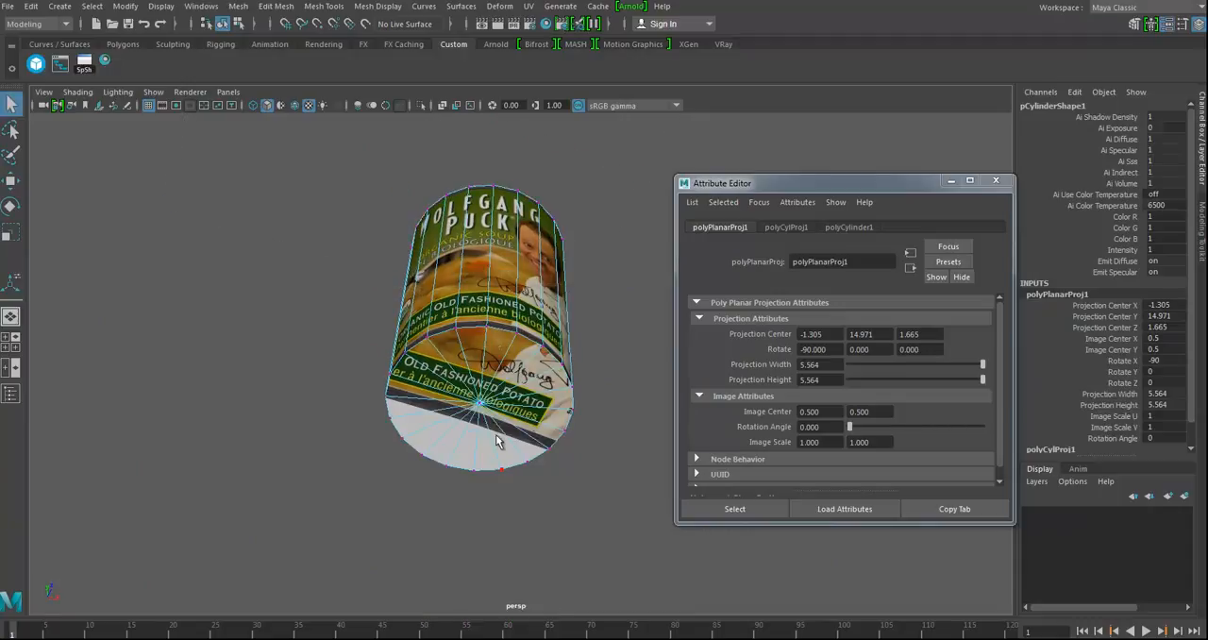
click(515, 479)
ctrl+right_drag(500, 453, 494, 523)
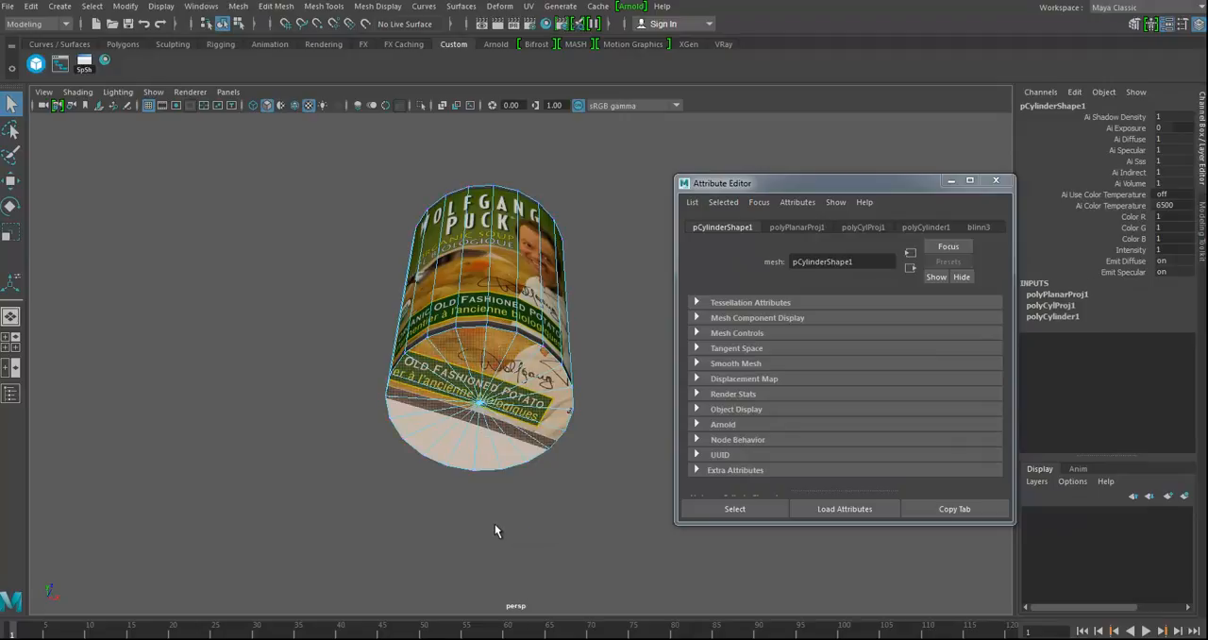
click(532, 7)
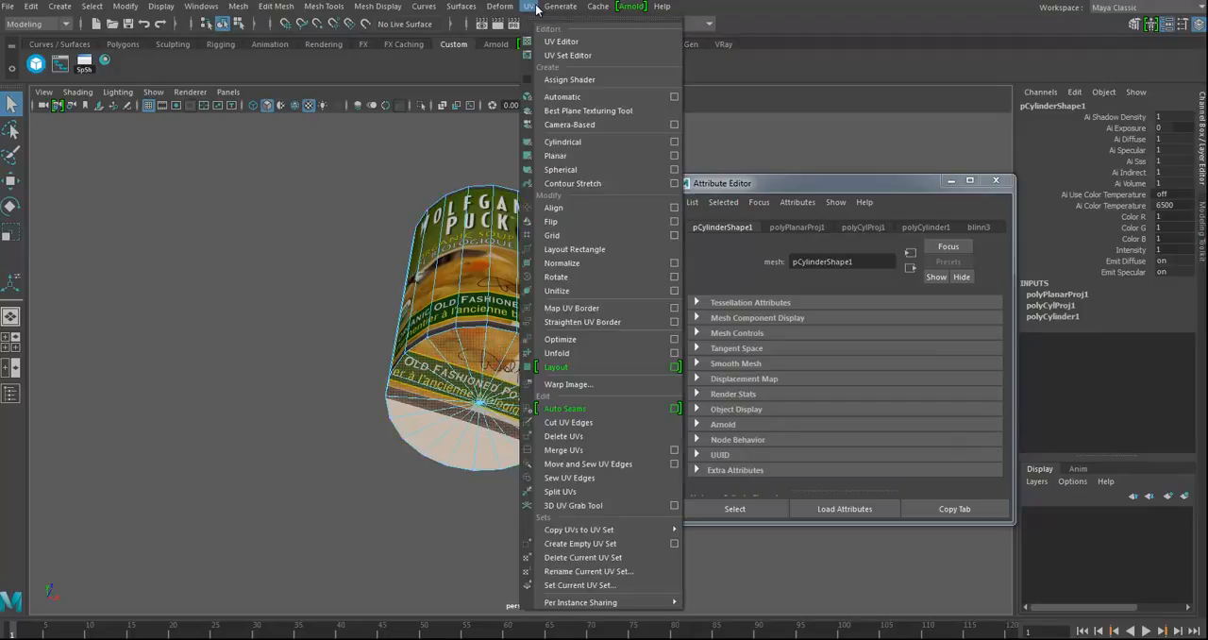
click(571, 159)
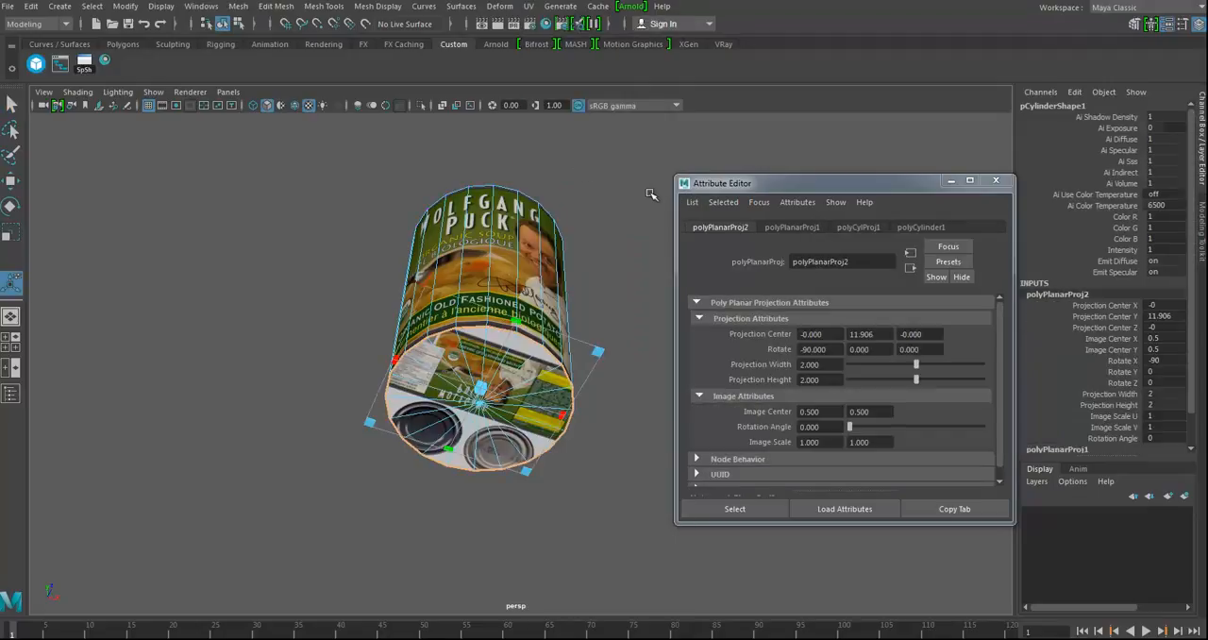
Step: Scale the underside's planar projection to about 5.16 and shift it until the can-bottom image fits those faces
alt+drag(587, 333, 890, 255)
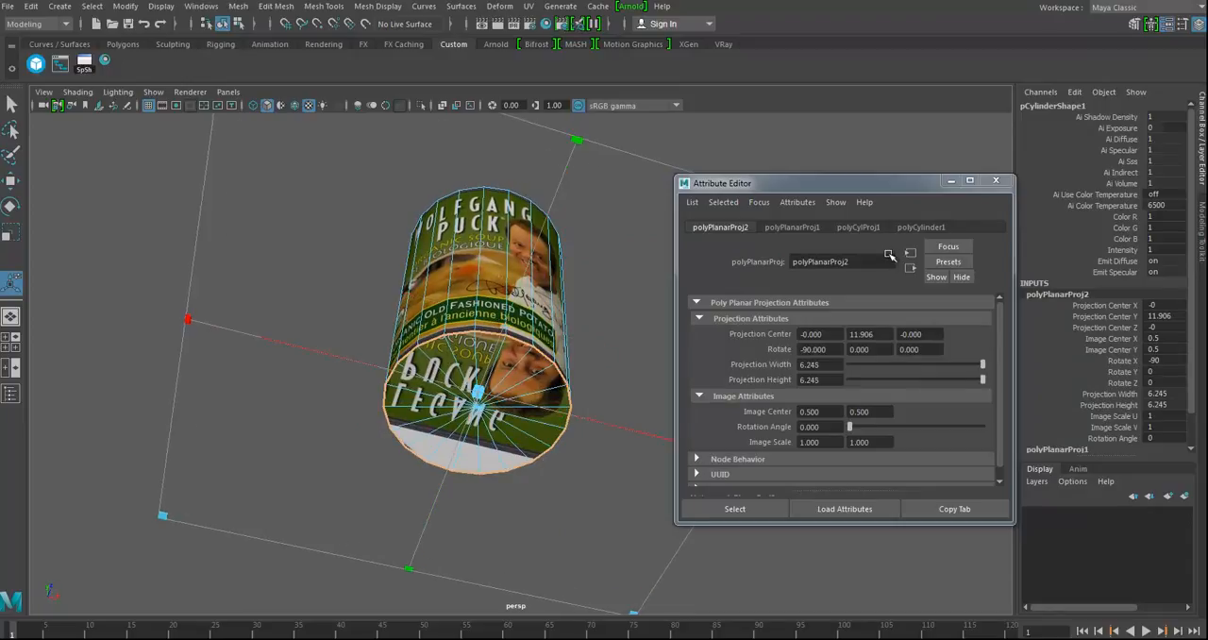
drag(479, 392, 639, 295)
drag(285, 440, 339, 414)
drag(639, 295, 616, 312)
alt+drag(538, 362, 530, 453)
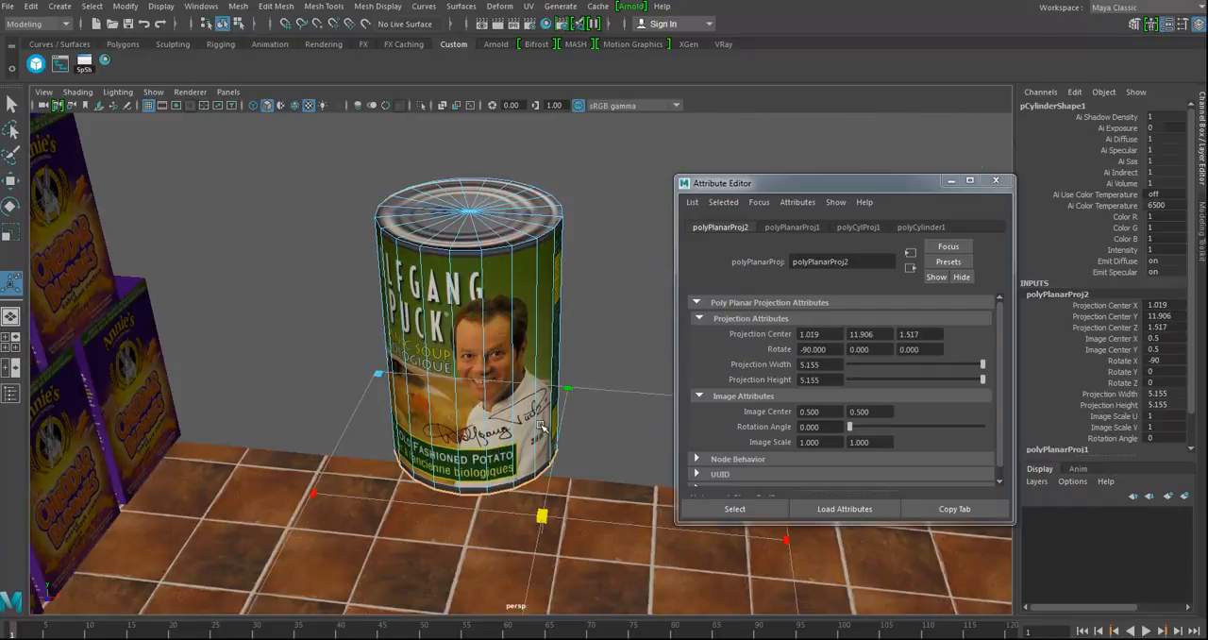
Step: Return the can to object mode, deselect it and examine its texturing from several sides, closing the Attribute Editor
alt+right_drag(531, 453, 472, 378)
alt+drag(472, 357, 489, 351)
right_drag(521, 291, 570, 272)
click(483, 283)
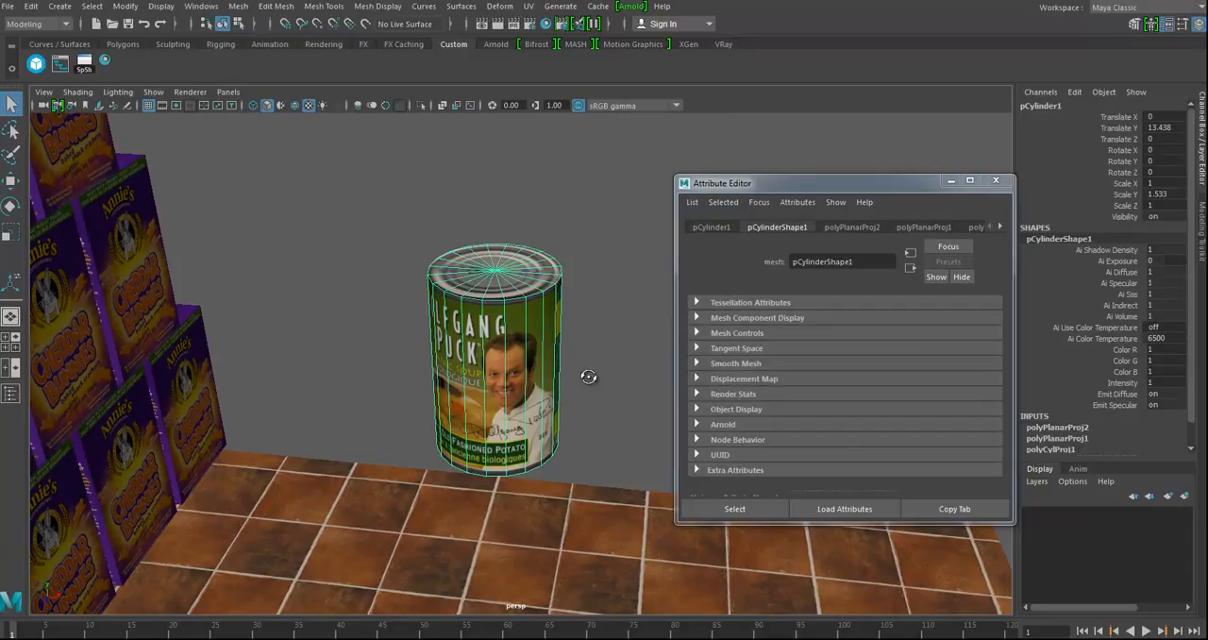
click(582, 373)
alt+drag(583, 374, 619, 344)
alt+drag(462, 472, 539, 444)
alt+middle_drag(538, 444, 561, 430)
alt+right_drag(560, 430, 289, 410)
alt+drag(537, 406, 437, 416)
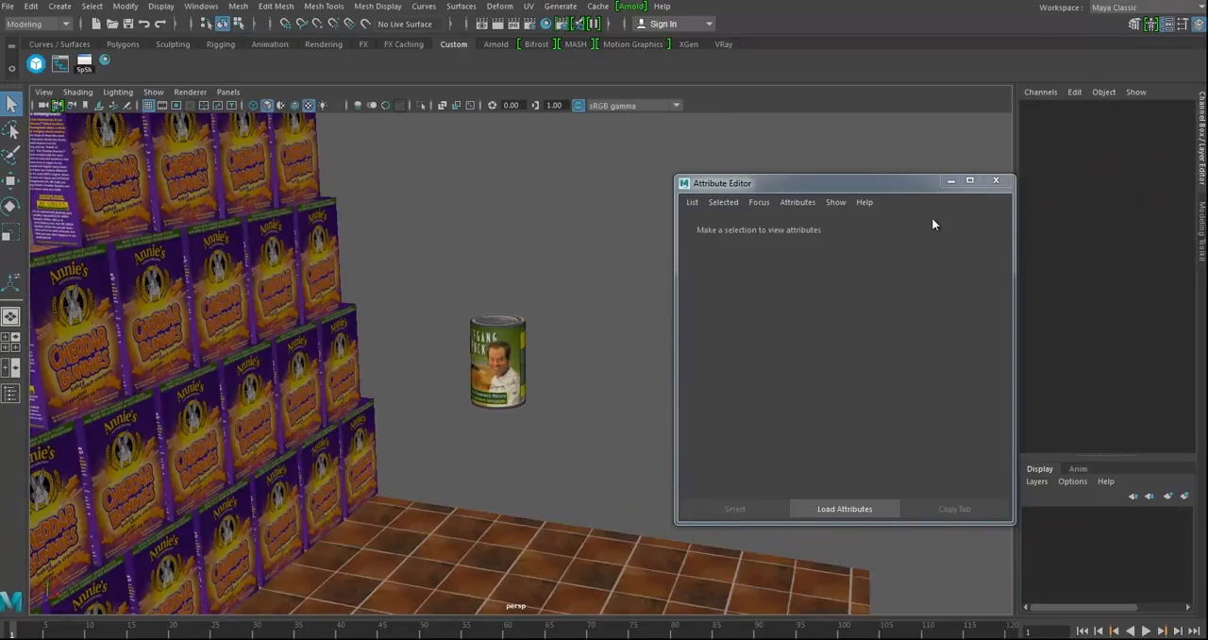
click(996, 180)
Step: Snap the can's pivot to its base and lower the can onto the floor with vertex snapping
alt+drag(440, 501, 529, 415)
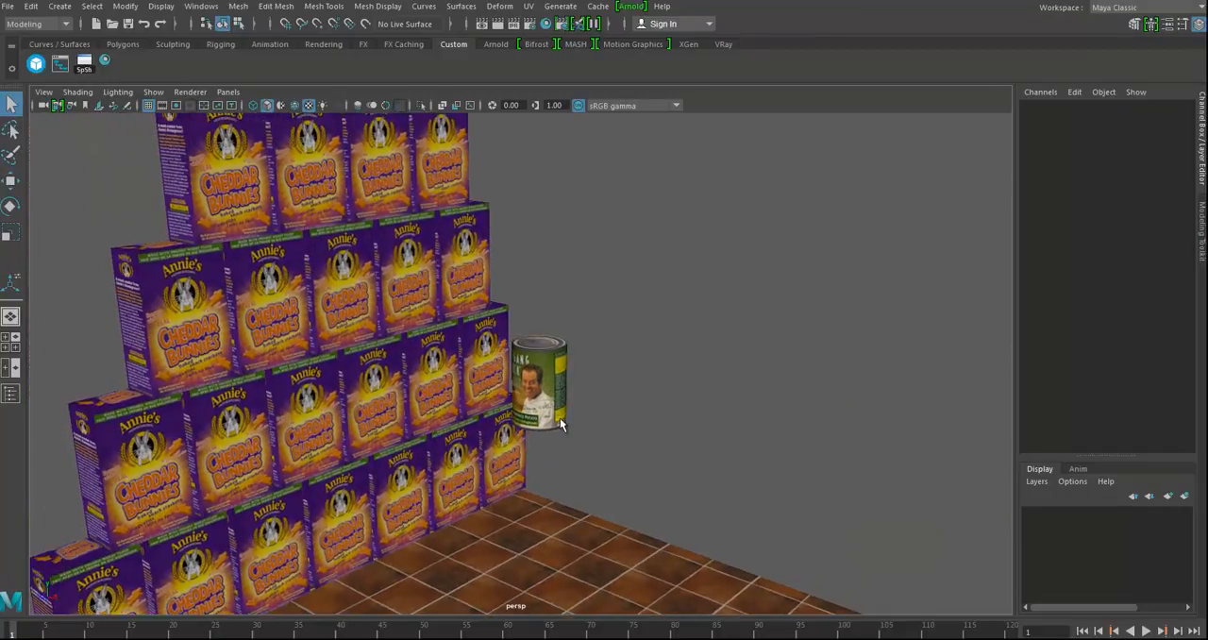
click(547, 401)
key(w)
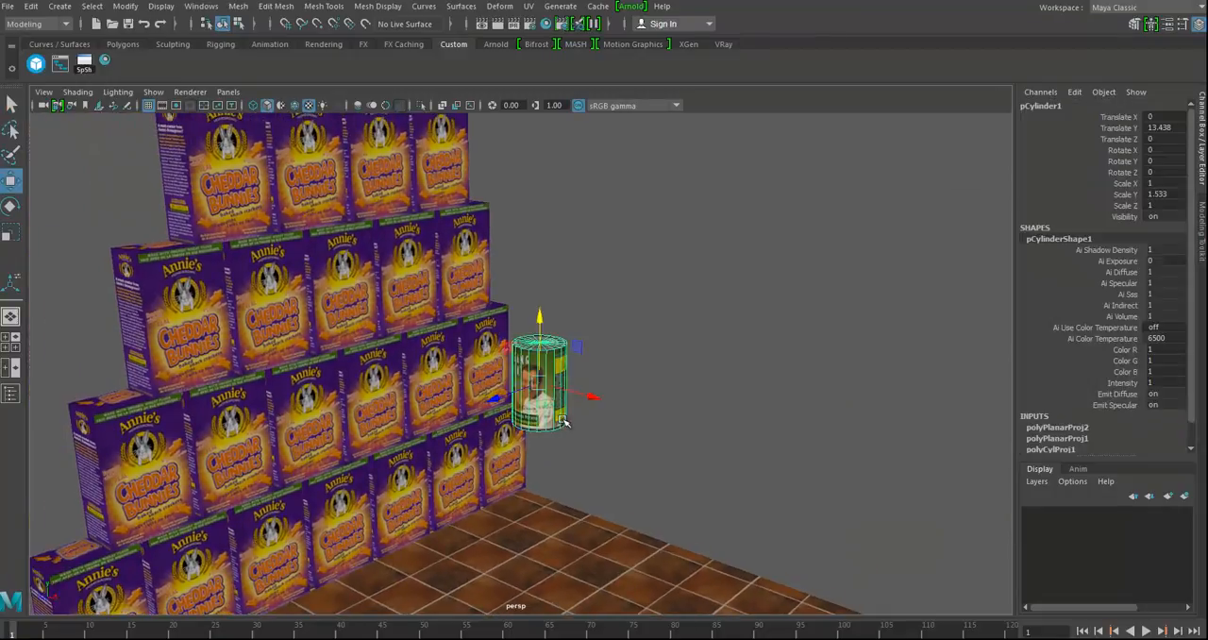
key(d)
key(v)
drag(539, 324, 526, 448)
key(v)
drag(539, 388, 549, 480)
Step: Move the can across the floor to the back corner beside the cracker-box pyramid, at about X -11.1, Z -13.6
alt+middle_drag(669, 543, 666, 348)
alt+drag(665, 349, 624, 424)
drag(519, 466, 431, 292)
Step: Create a polygon sphere and raise it to about 11.4 on Y above the floor
click(56, 8)
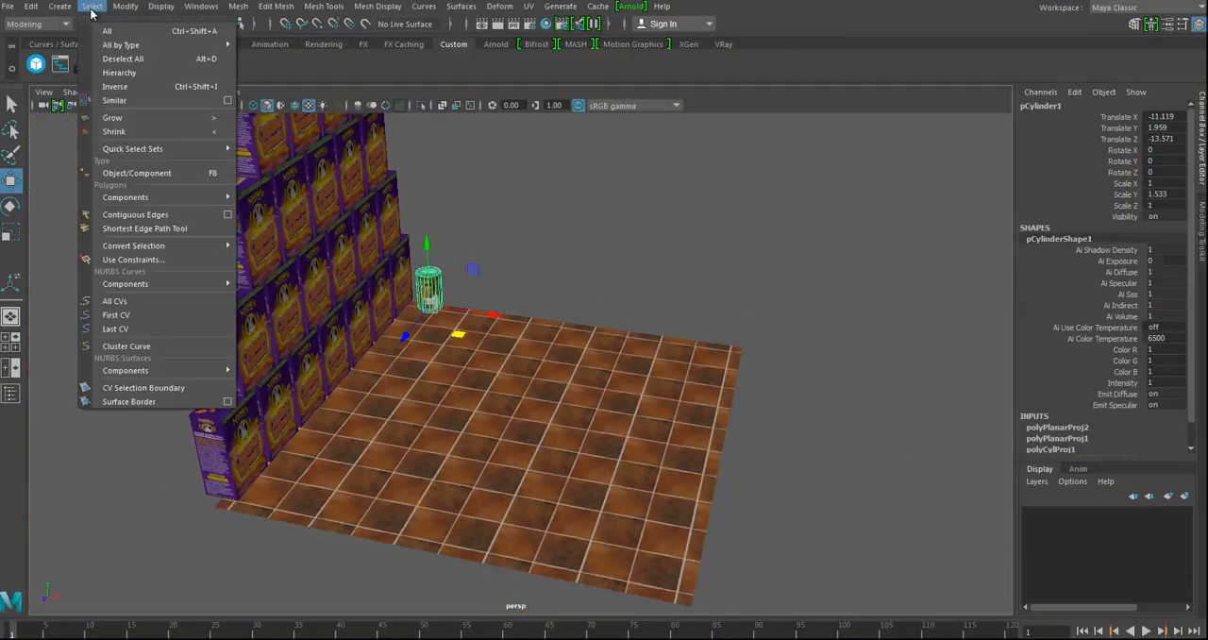
click(54, 10)
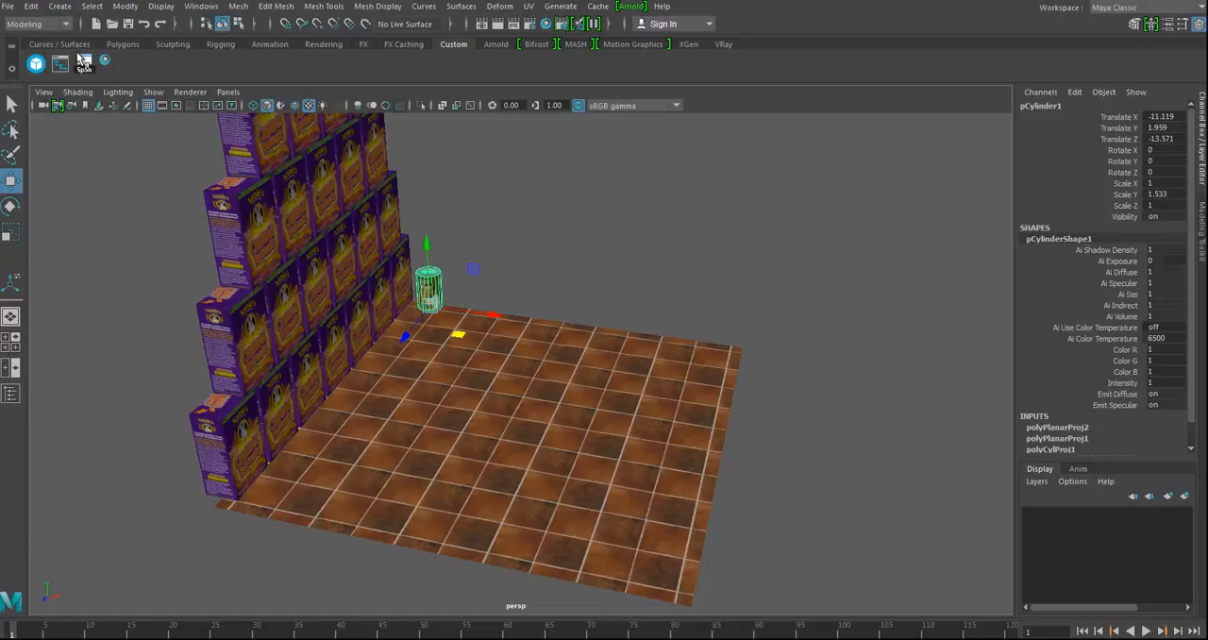
click(59, 6)
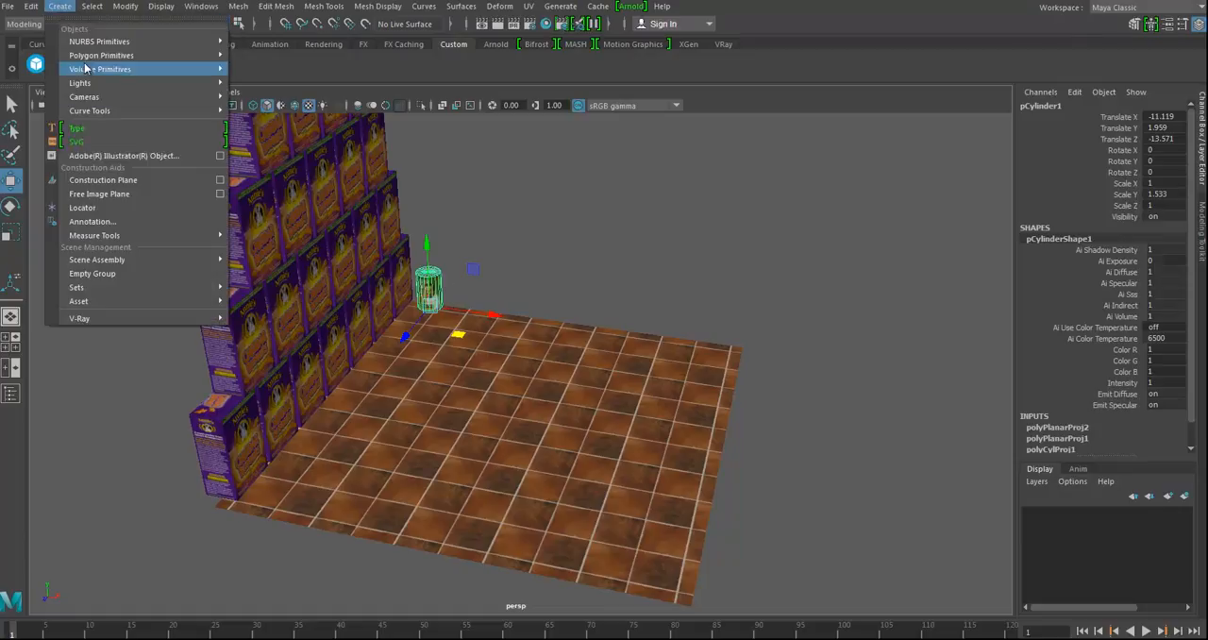
mouse_move(94, 56)
click(280, 67)
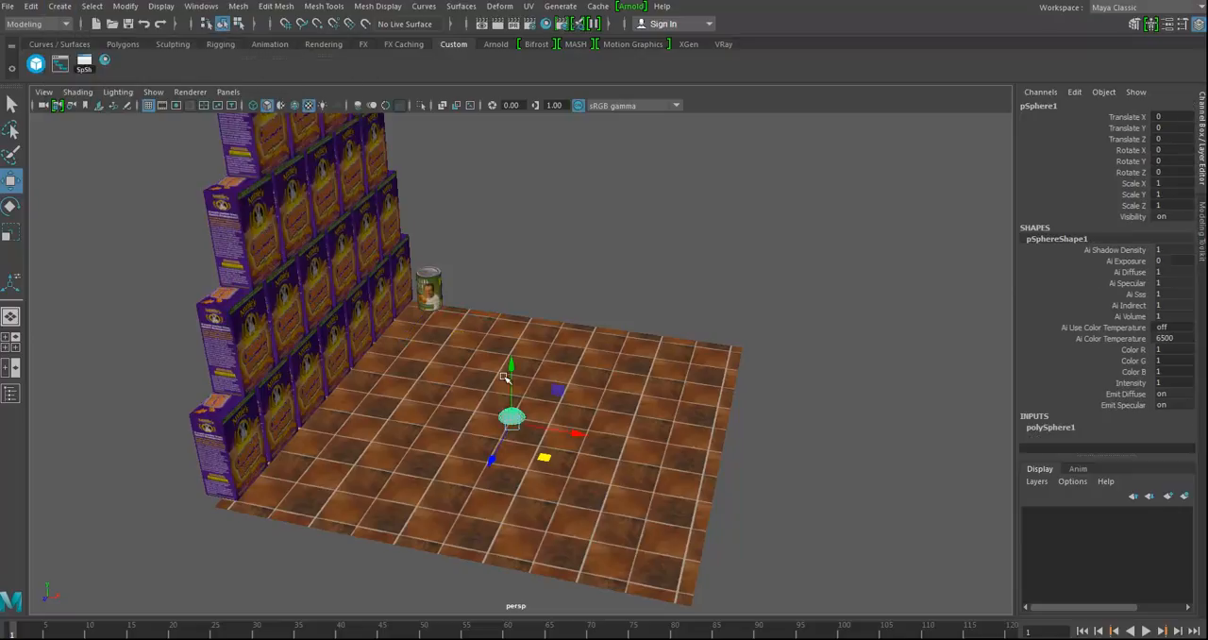
drag(508, 366, 499, 204)
key(f)
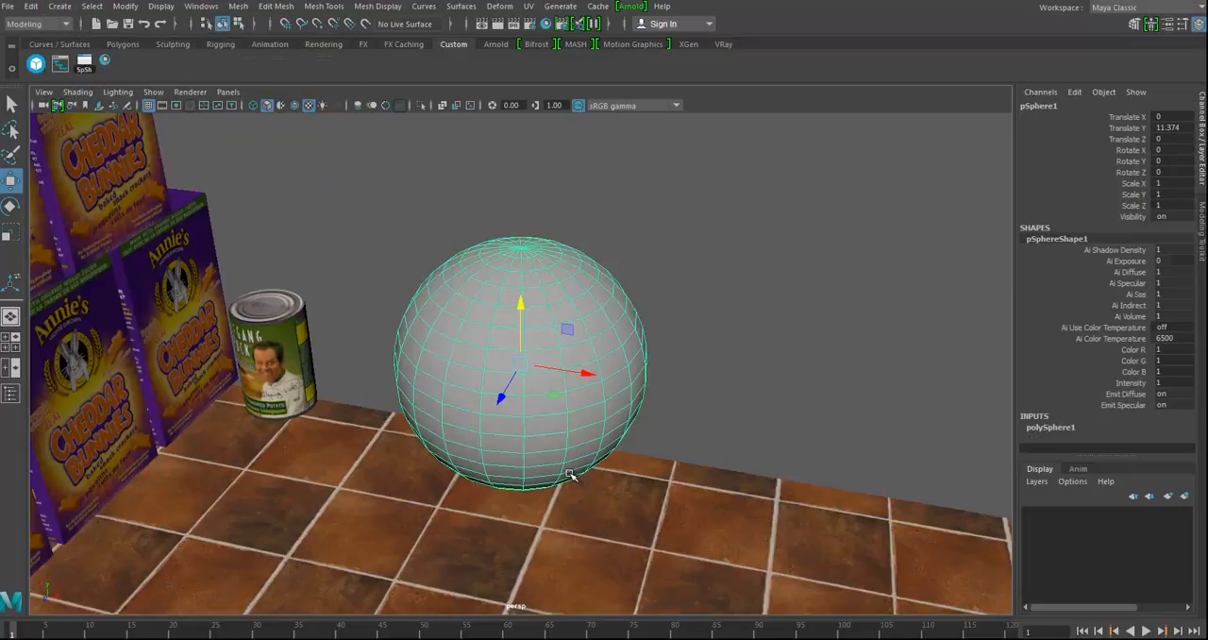
alt+drag(667, 463, 701, 462)
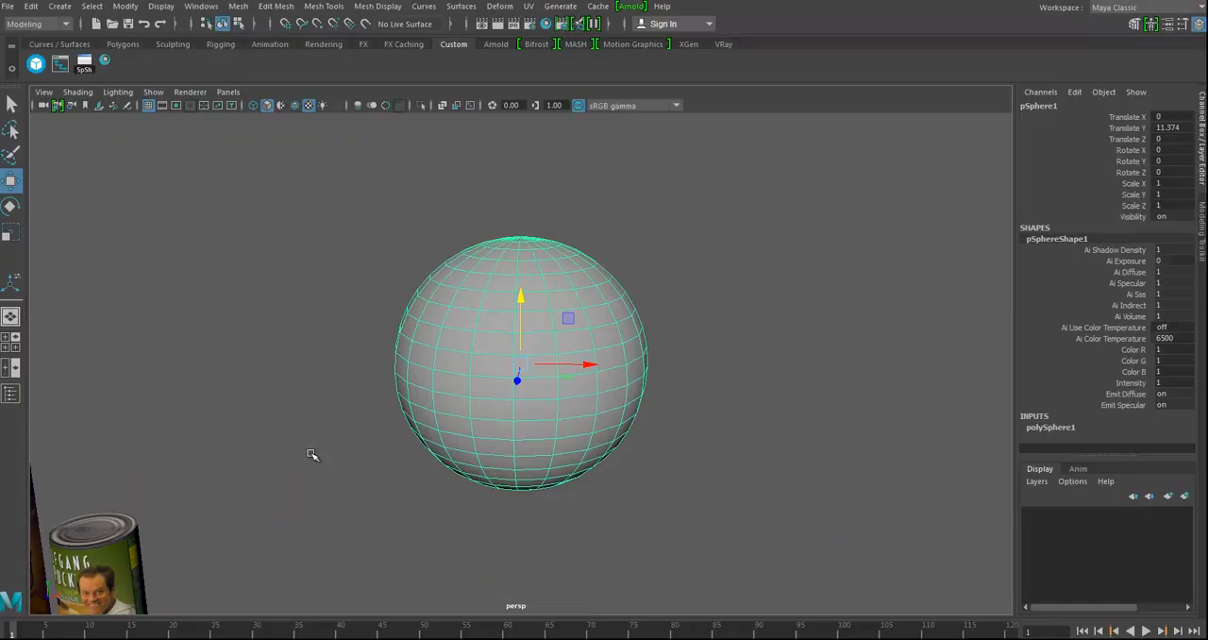
alt+middle_drag(545, 442, 510, 440)
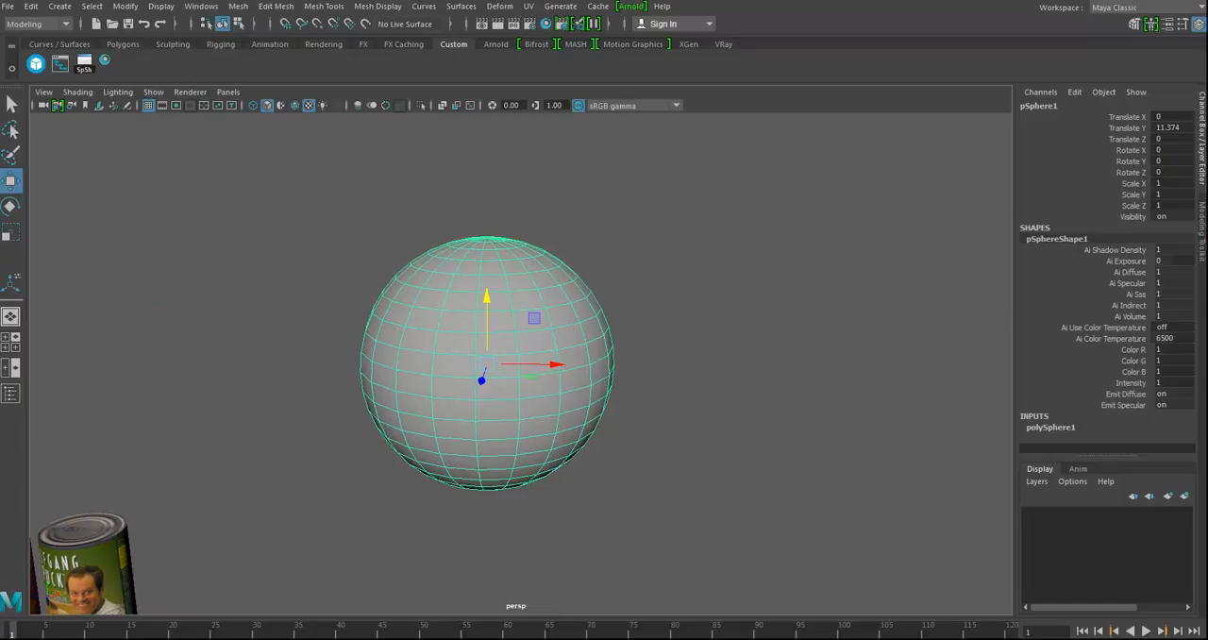
Step: Browse the UV grid images found on the web, preview a lettered and a coloured grid, and return to Maya
key(alt+Tab)
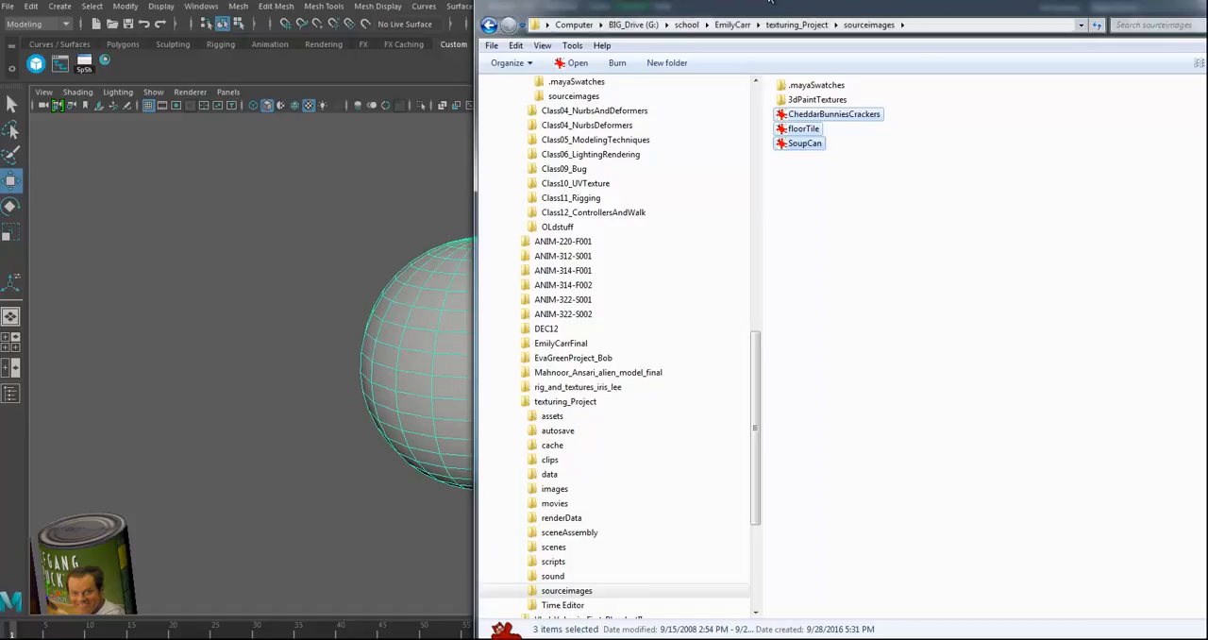
key(alt+Tab)
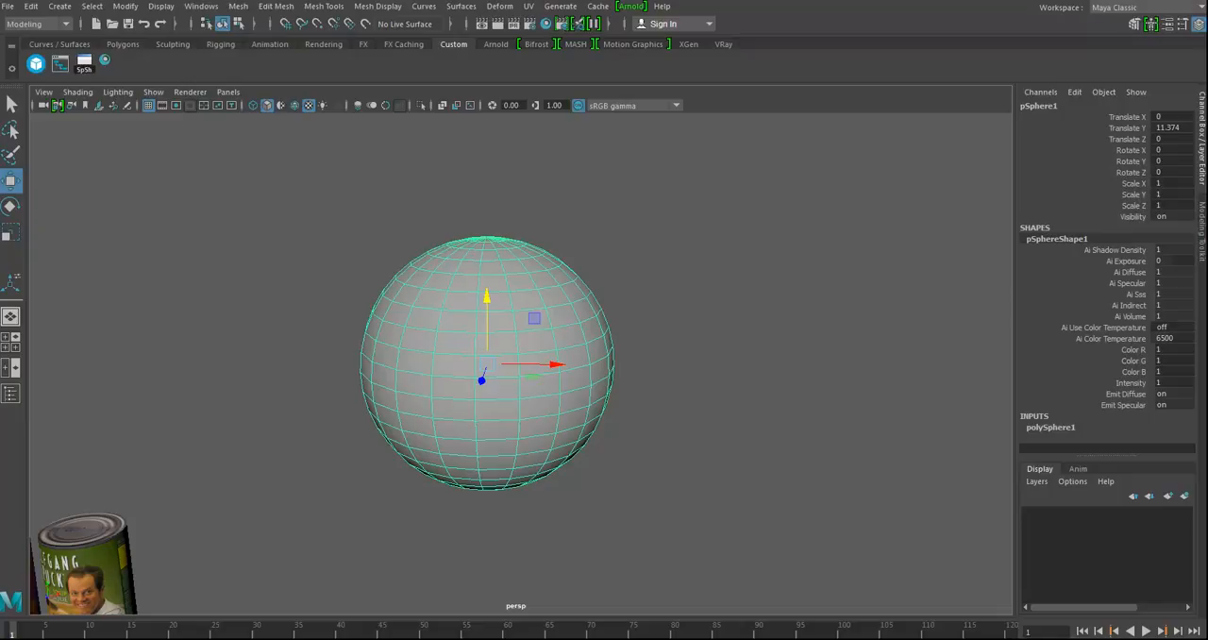
key(alt+Tab)
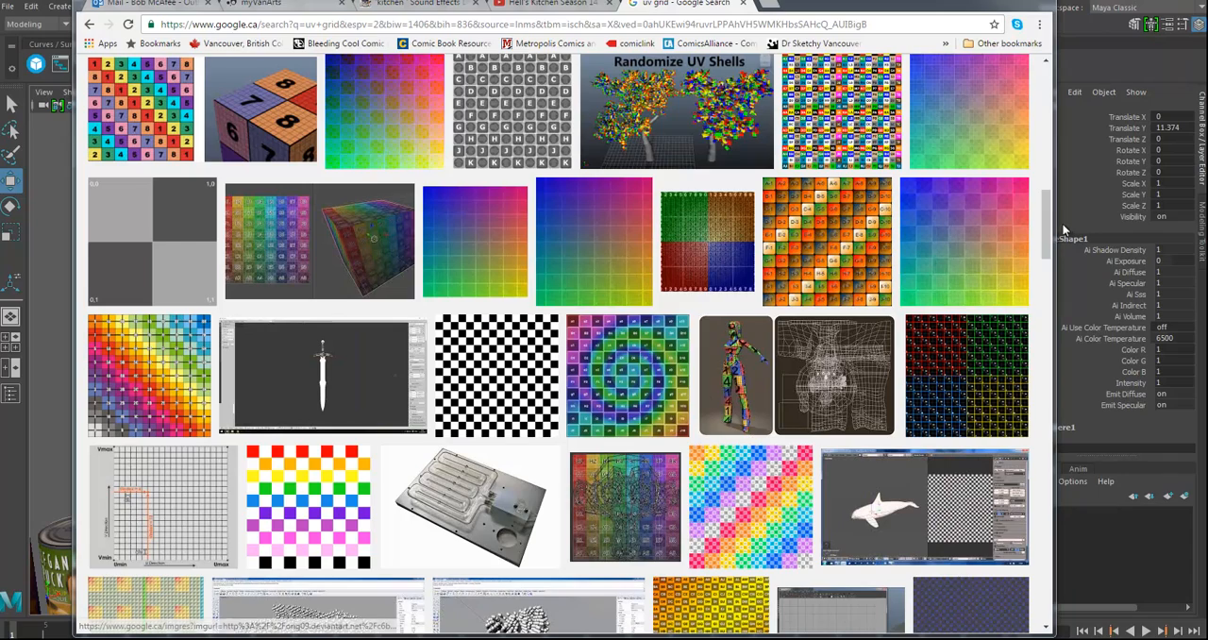
drag(1046, 226, 984, 210)
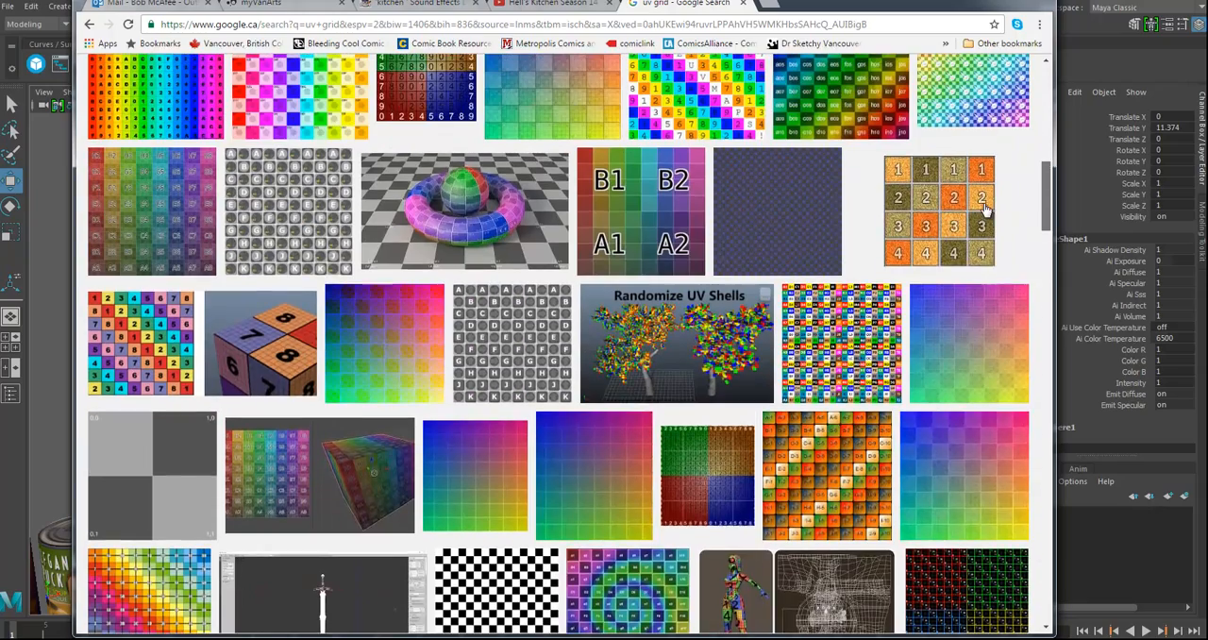
click(477, 373)
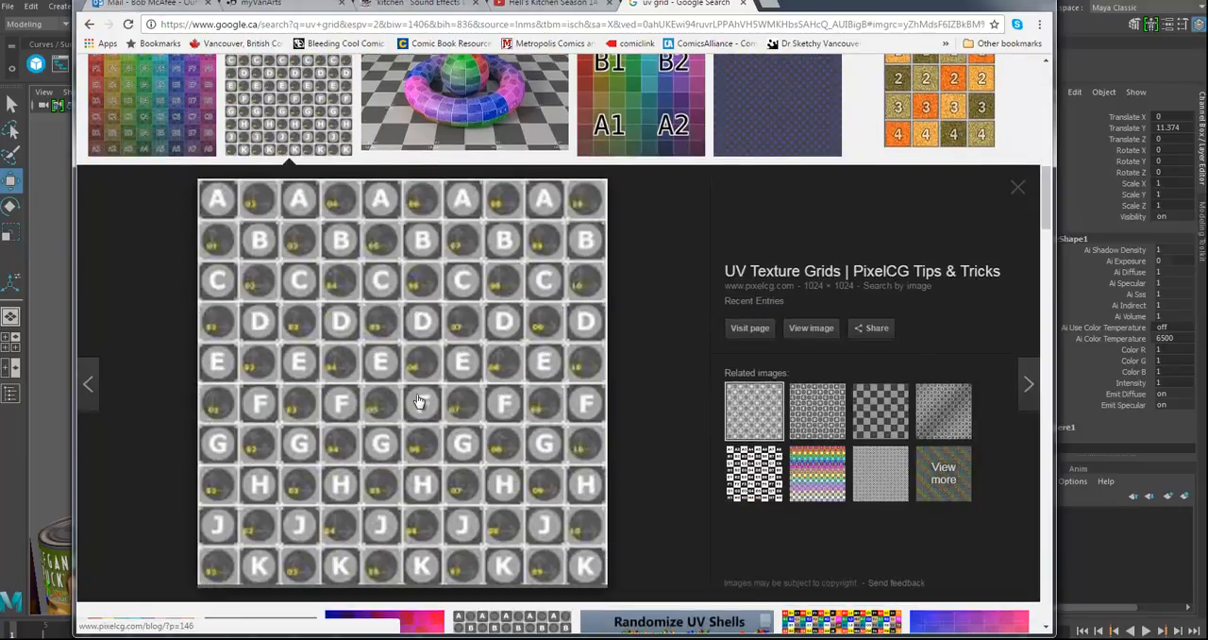
key(Left)
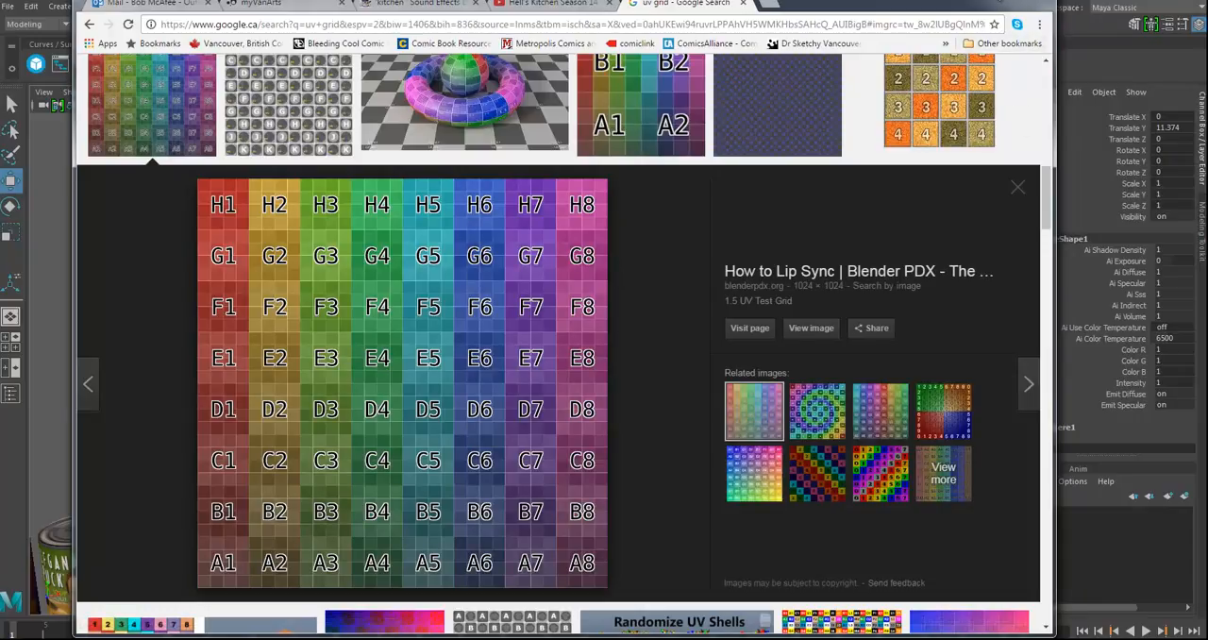
click(987, 4)
Step: Assign a new Lambert material to the sphere and map its color with the UVGrid.tif file from sourceimages
right_drag(522, 278, 640, 599)
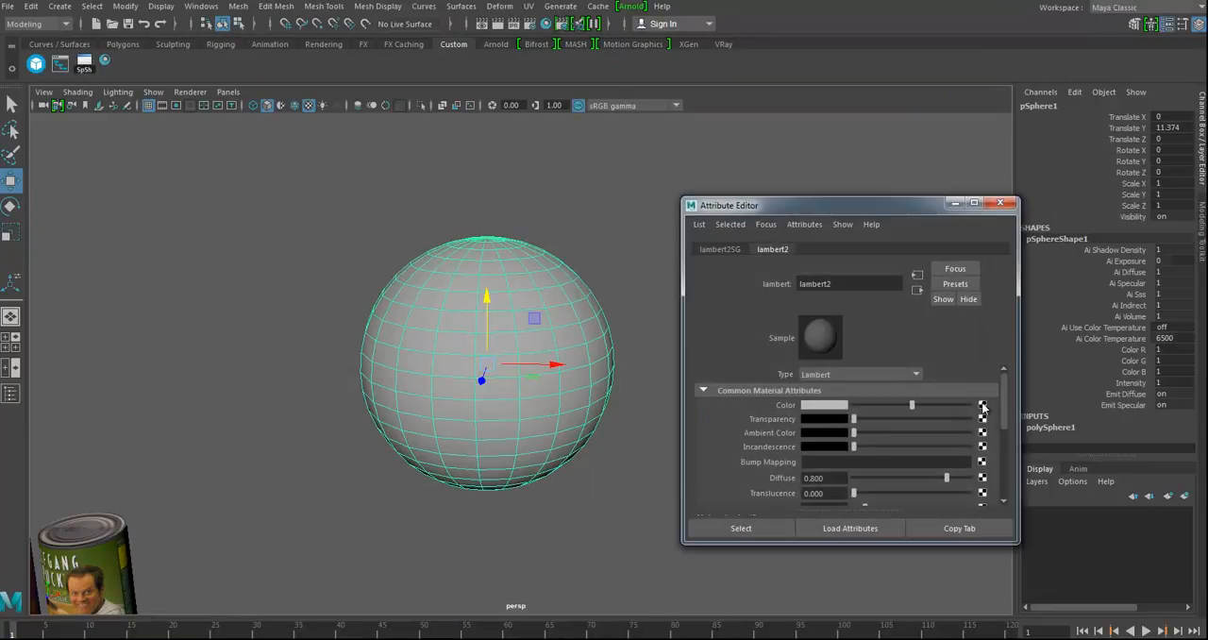
click(981, 406)
click(546, 404)
click(984, 440)
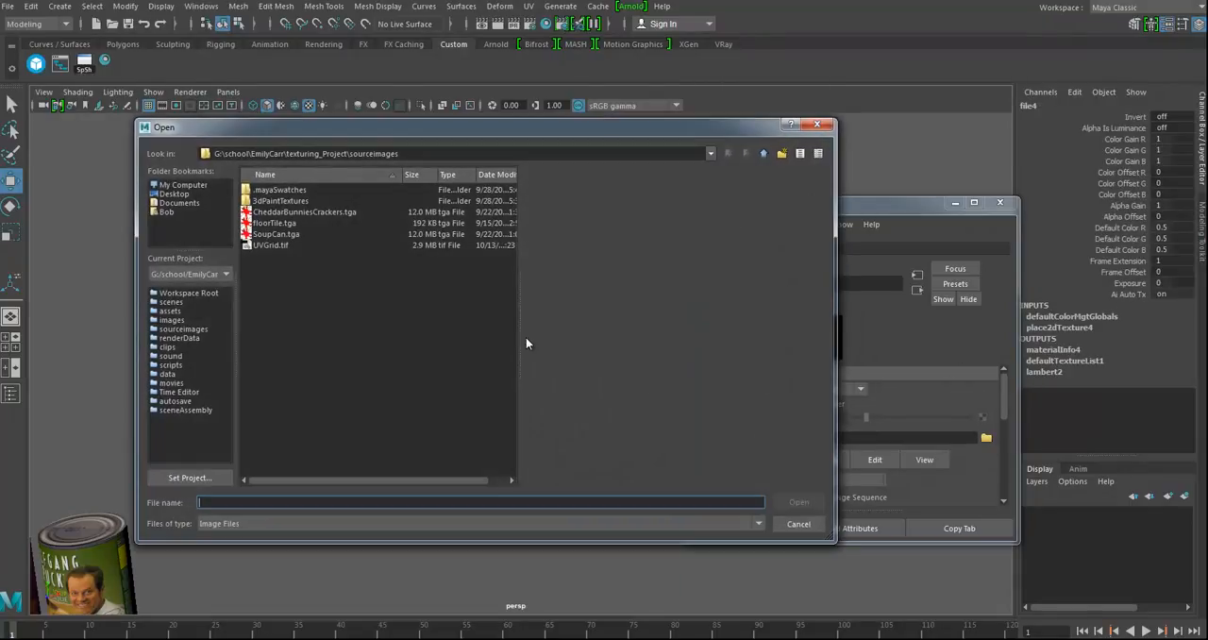
double_click(271, 244)
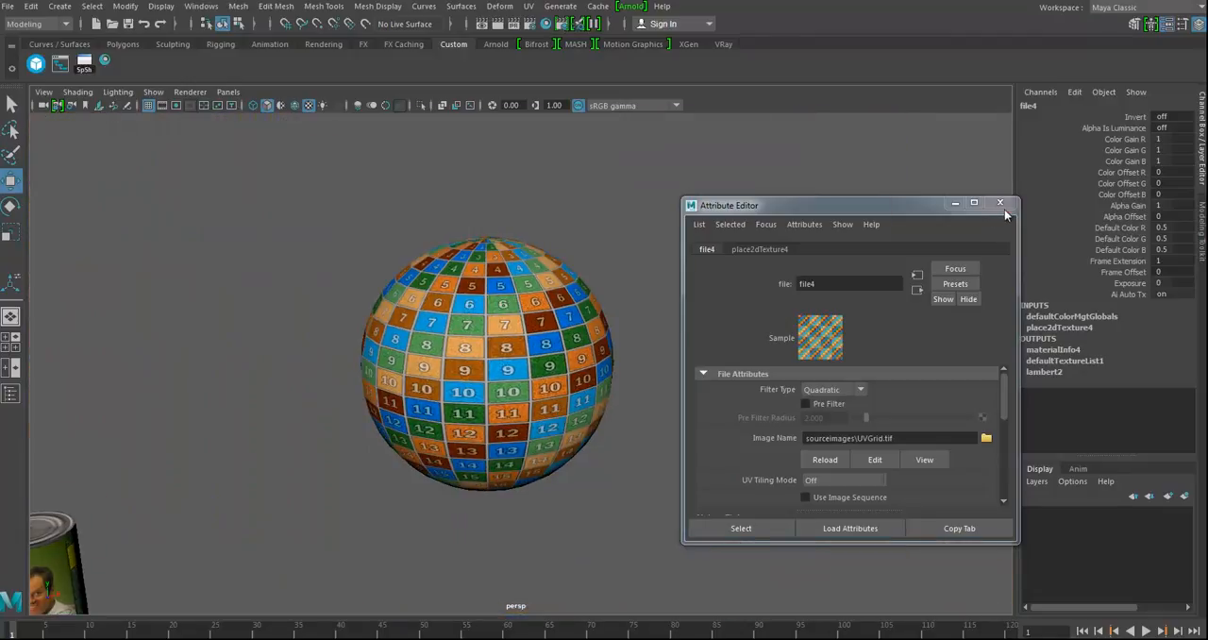
click(1001, 203)
Step: Examine how the numbered grid wraps around the sphere and select the sphere
alt+middle_drag(661, 342, 641, 382)
mouse_move(641, 381)
alt+mouse_down()
mouse_move(617, 382)
mouse_move(634, 382)
alt+mouse_up()
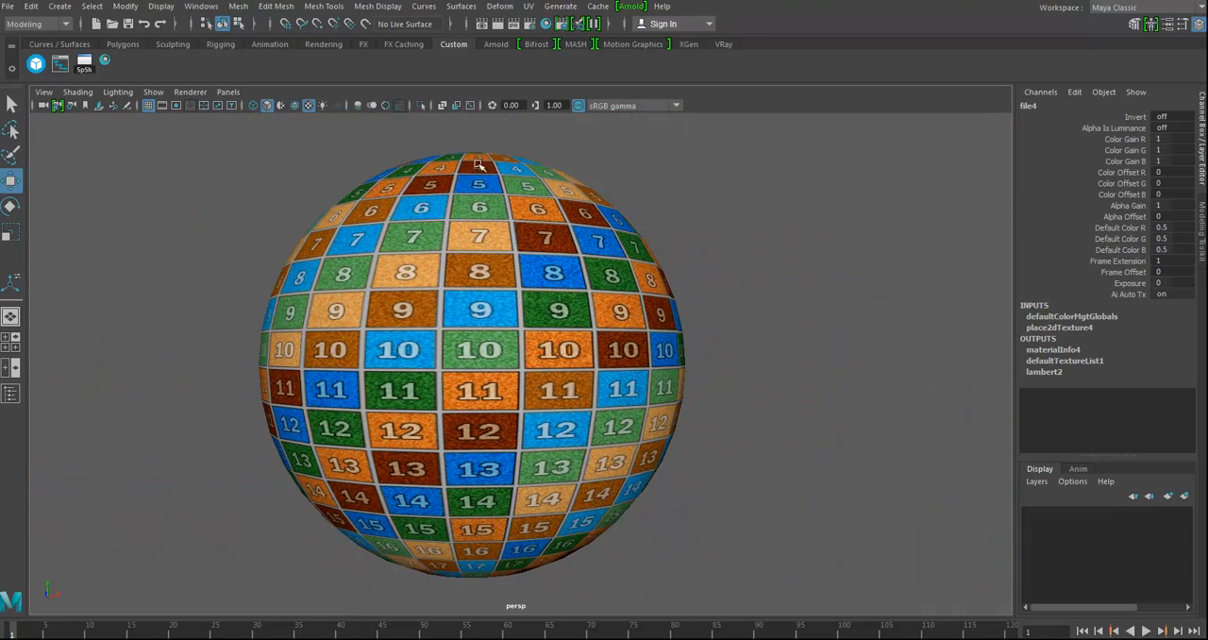
click(526, 363)
alt+drag(654, 394, 606, 320)
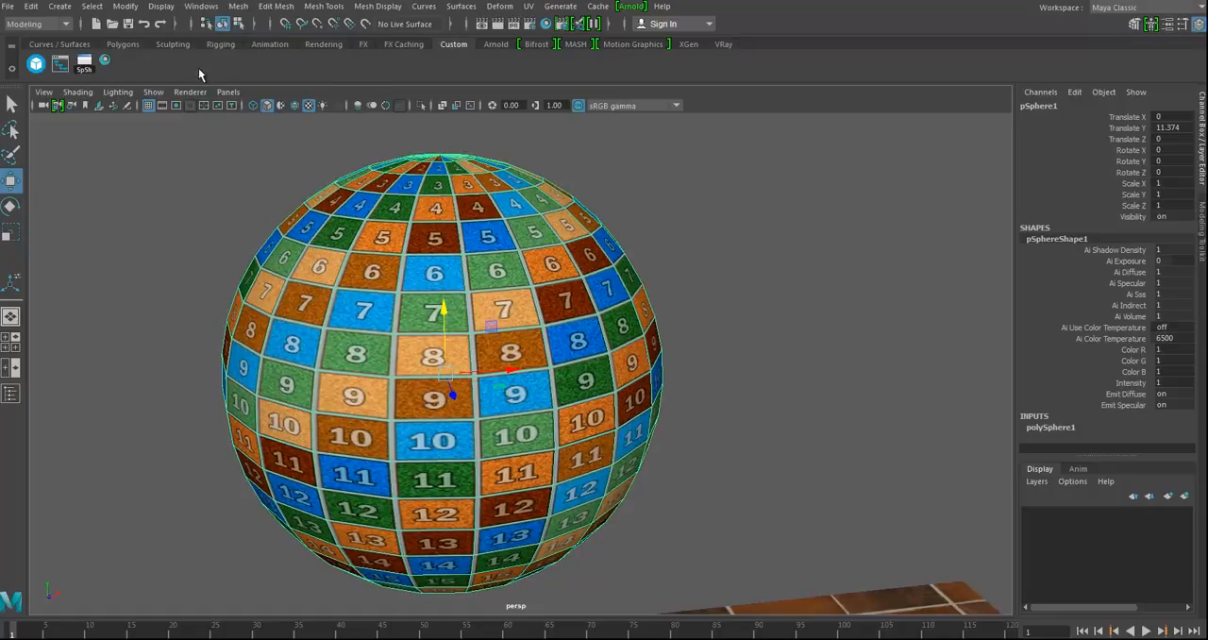
click(528, 7)
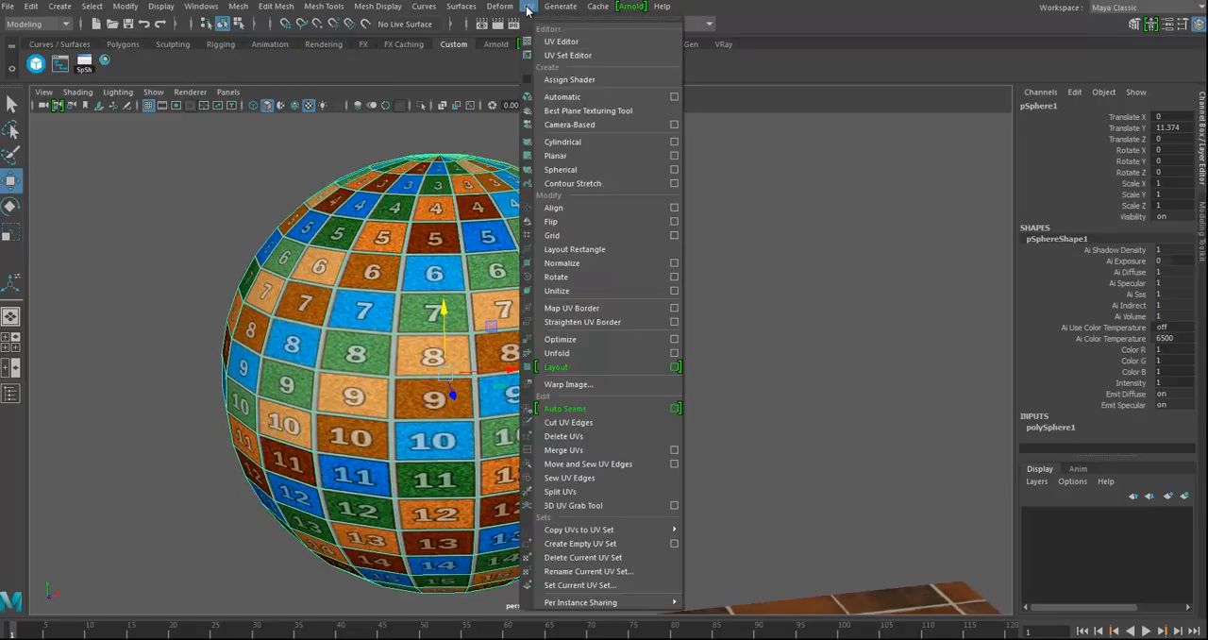
ctrl+shift+click(565, 57)
click(125, 65)
click(607, 226)
right_click(125, 66)
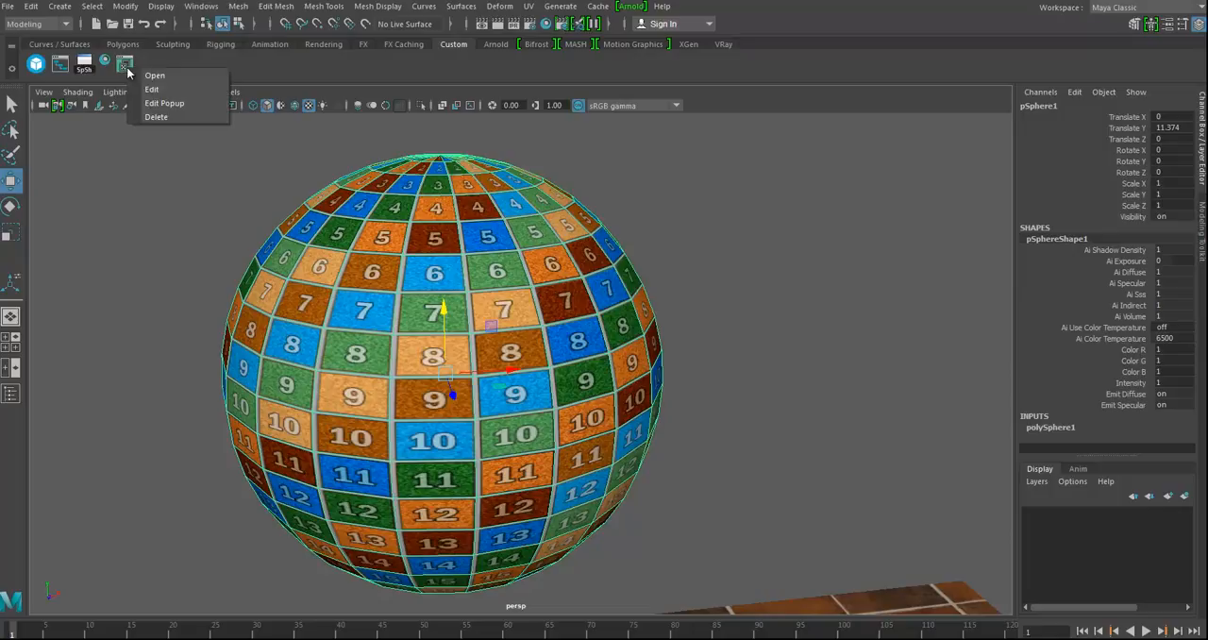
click(167, 116)
Step: Add a UV Editor shortcut to the Custom shelf, open the UV Editor for the sphere and view its UV layout
click(529, 6)
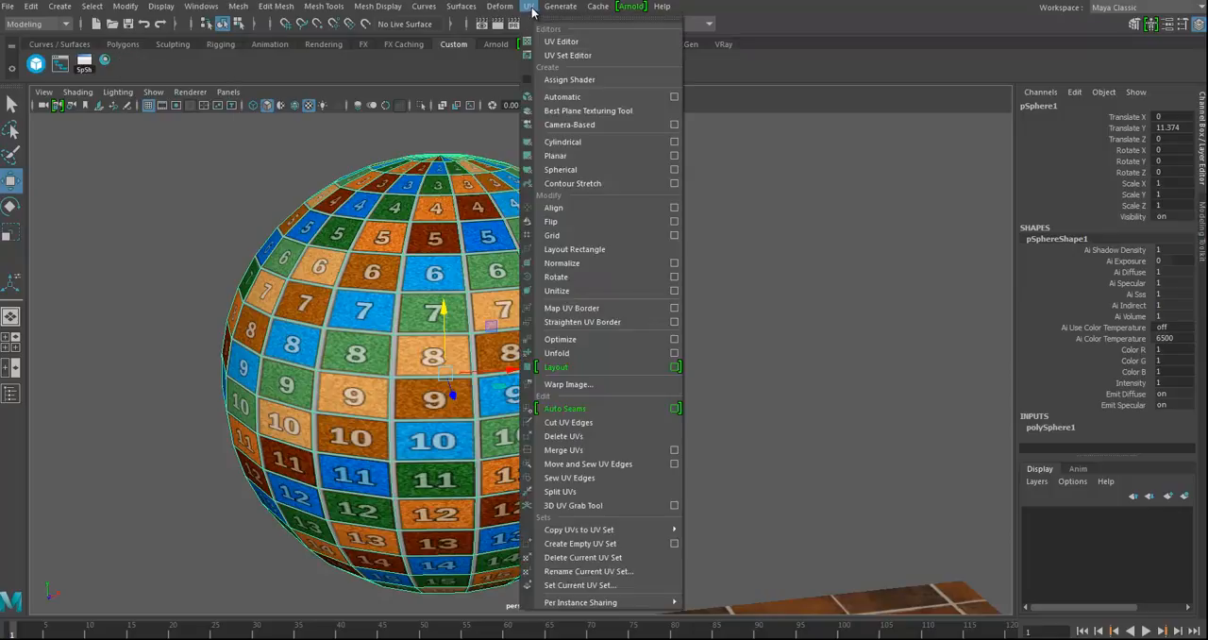
ctrl+shift+click(564, 42)
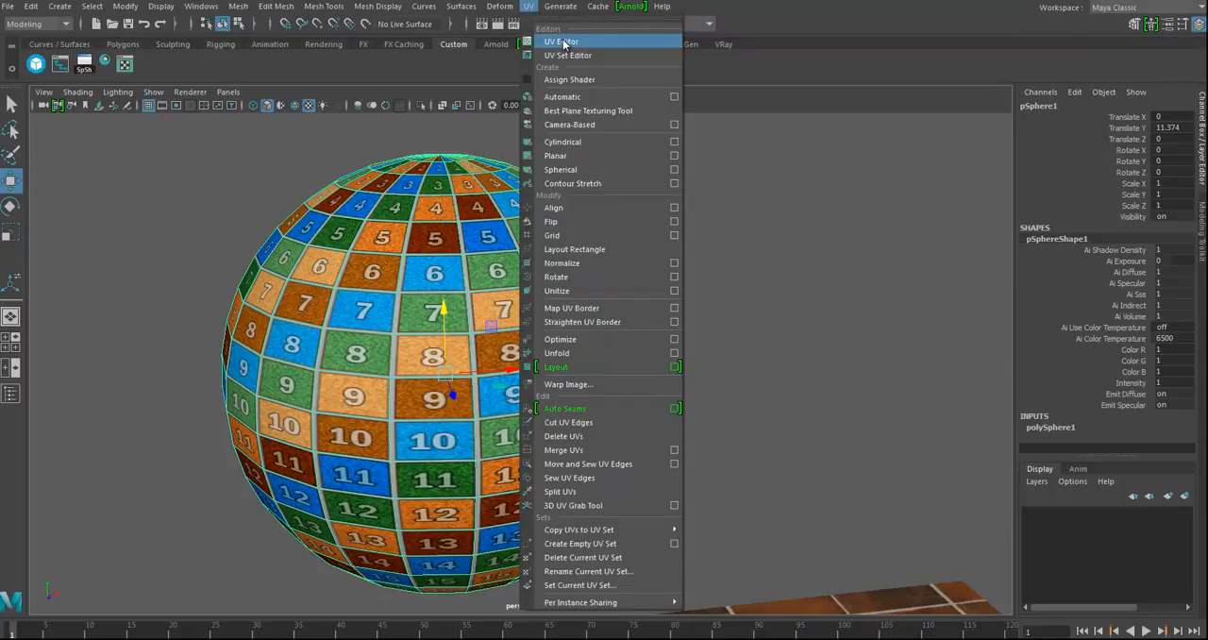
click(125, 64)
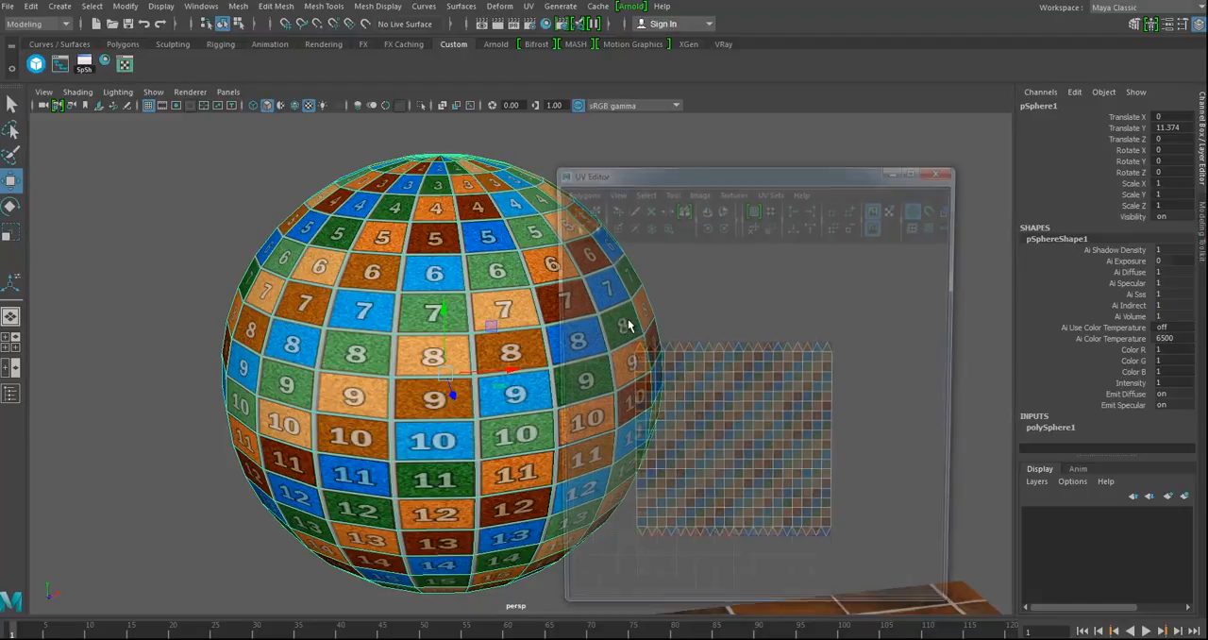
alt+drag(513, 303, 451, 354)
alt+drag(407, 386, 406, 289)
click(407, 288)
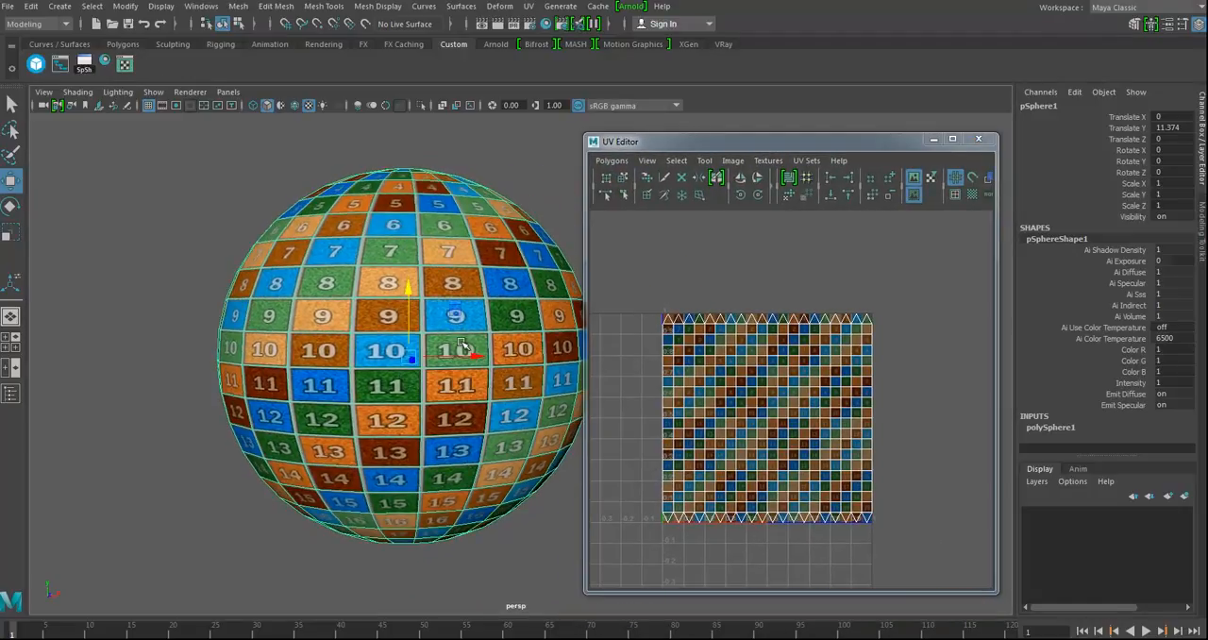
Step: Select all of the sphere's UVs and scale them vertically to about half their height
right_drag(761, 369, 812, 375)
drag(644, 287, 916, 528)
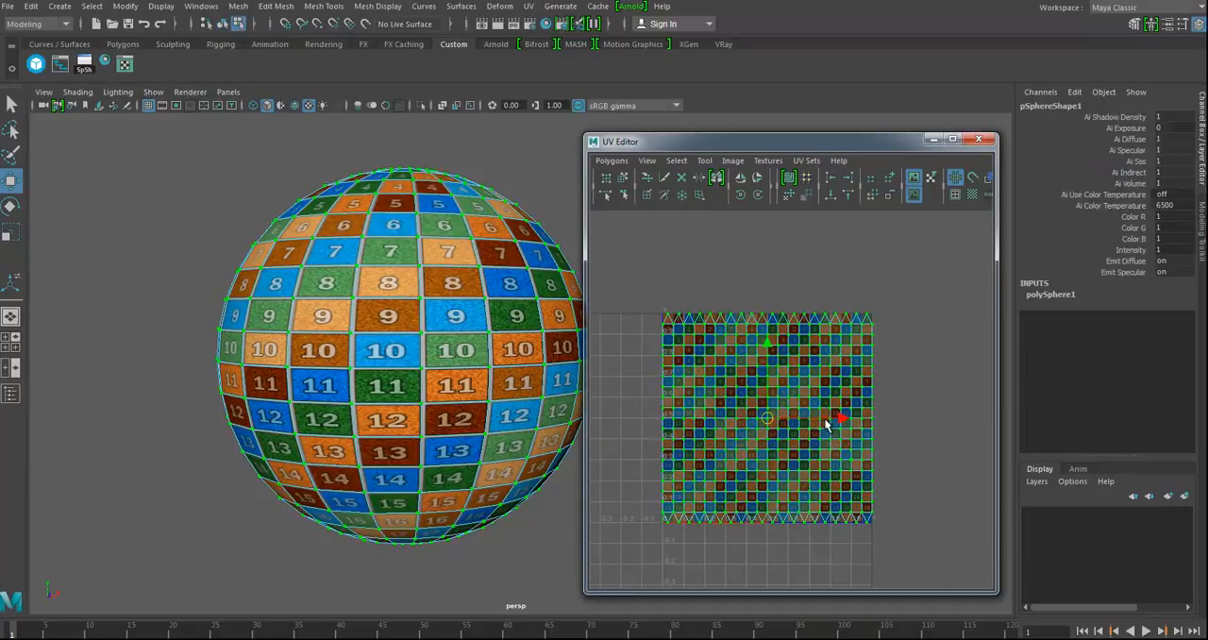
key(r)
drag(769, 345, 772, 384)
Step: Examine how the vertically compressed UVs affect the grid on the sphere's sides and around its top pole
mouse_move(399, 326)
alt+mouse_down()
mouse_move(406, 346)
mouse_move(413, 316)
mouse_move(420, 330)
alt+mouse_up()
alt+right_drag(389, 309, 464, 327)
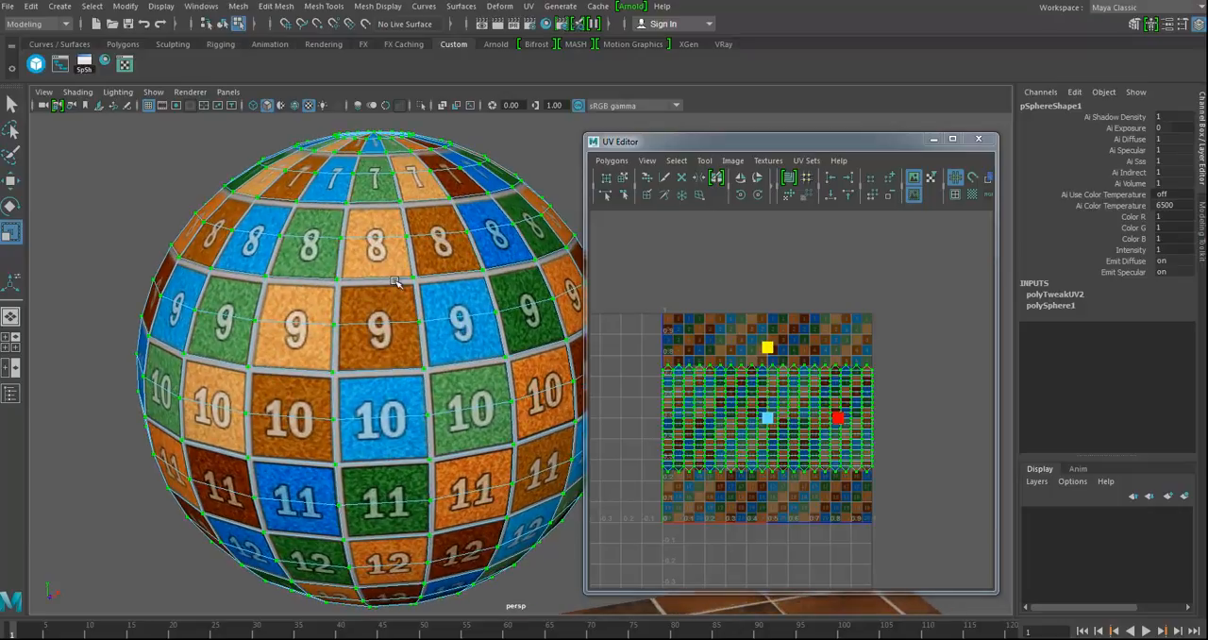
alt+drag(387, 241, 403, 294)
alt+drag(344, 261, 406, 327)
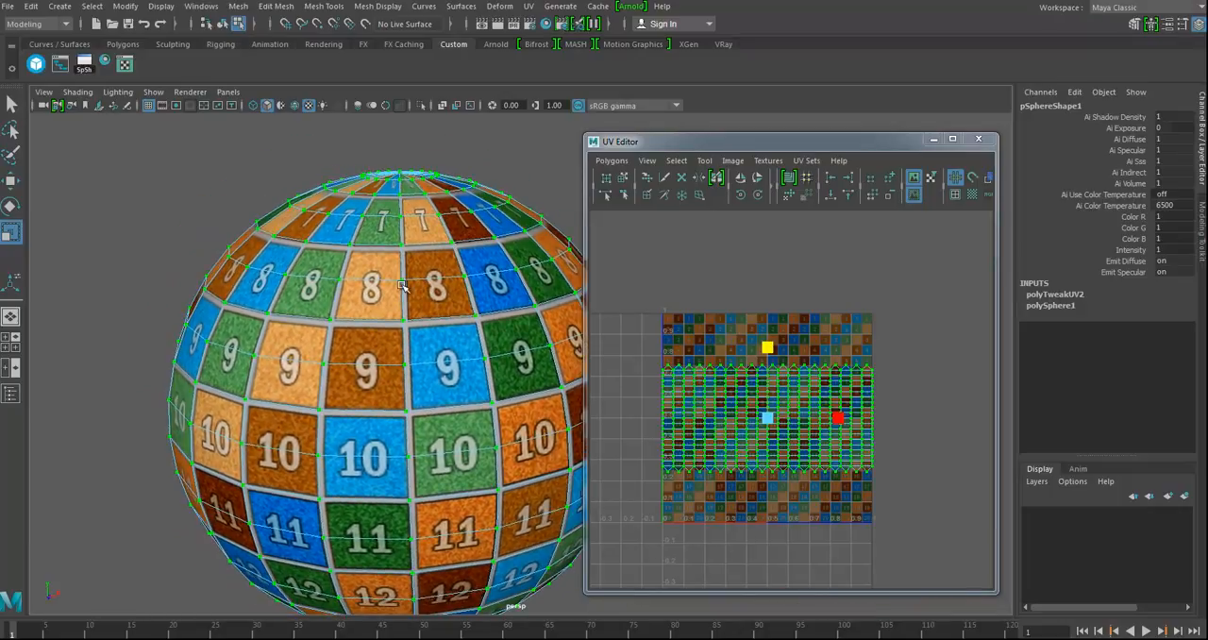
alt+drag(388, 215, 397, 290)
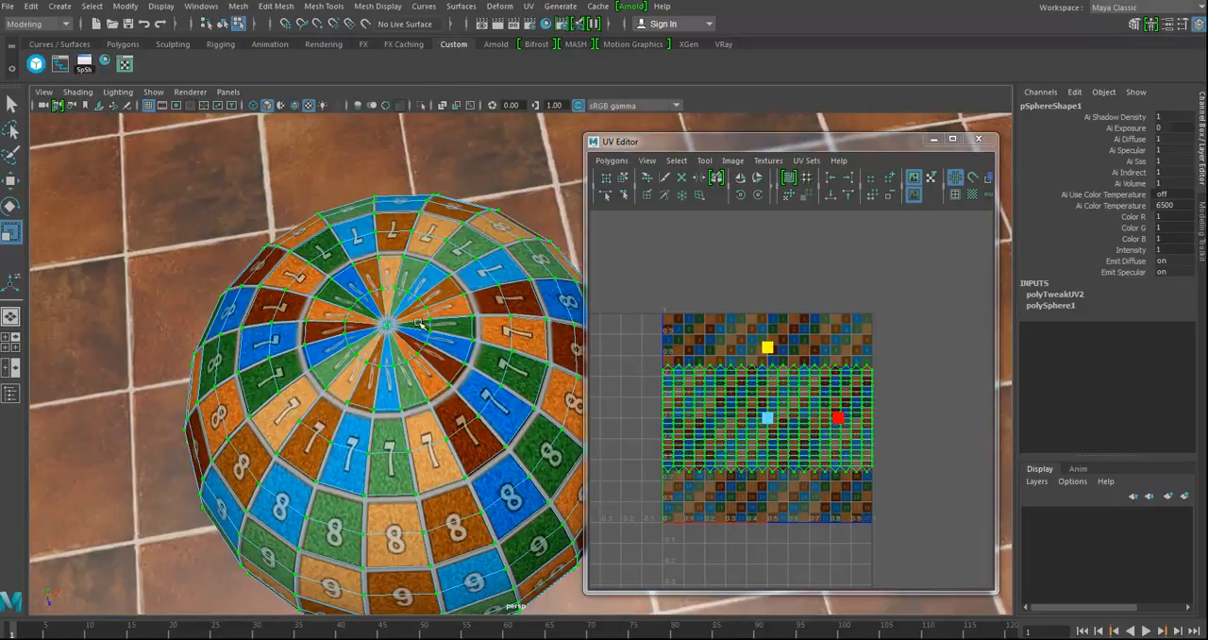
alt+drag(425, 400, 482, 315)
click(954, 194)
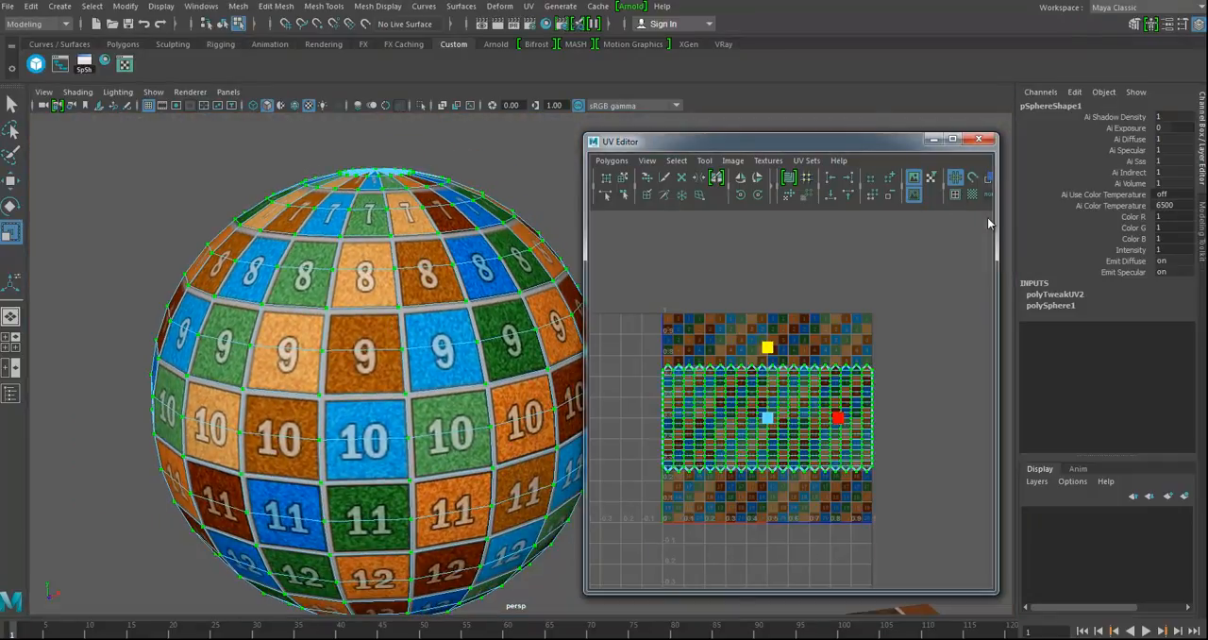
Step: Widen the UV Editor window and frame the sphere's UV shell closely in it
drag(996, 237, 1124, 236)
alt+right_drag(850, 467, 1062, 461)
alt+middle_drag(809, 463, 872, 441)
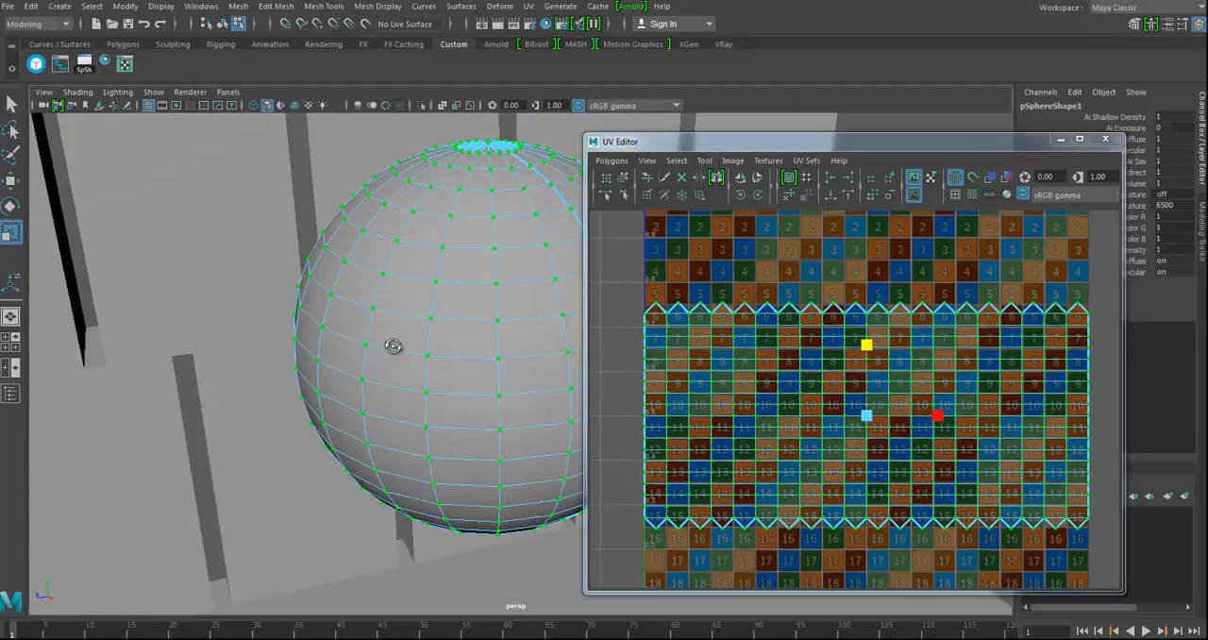
Step: Cut the sphere's UVs along the horizontal edge loop between number rows 8 and 9
alt+drag(392, 346, 440, 347)
alt+middle_drag(440, 346, 349, 387)
alt+drag(349, 388, 363, 270)
alt+drag(383, 375, 411, 369)
key(6)
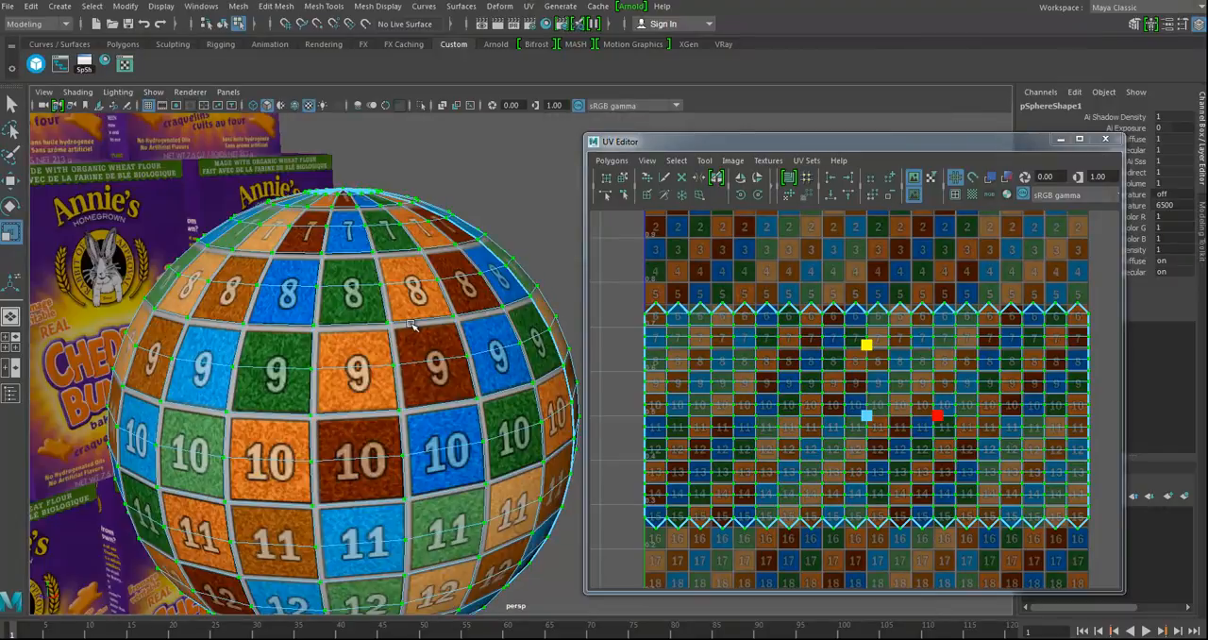
right_drag(416, 313, 423, 272)
double_click(425, 322)
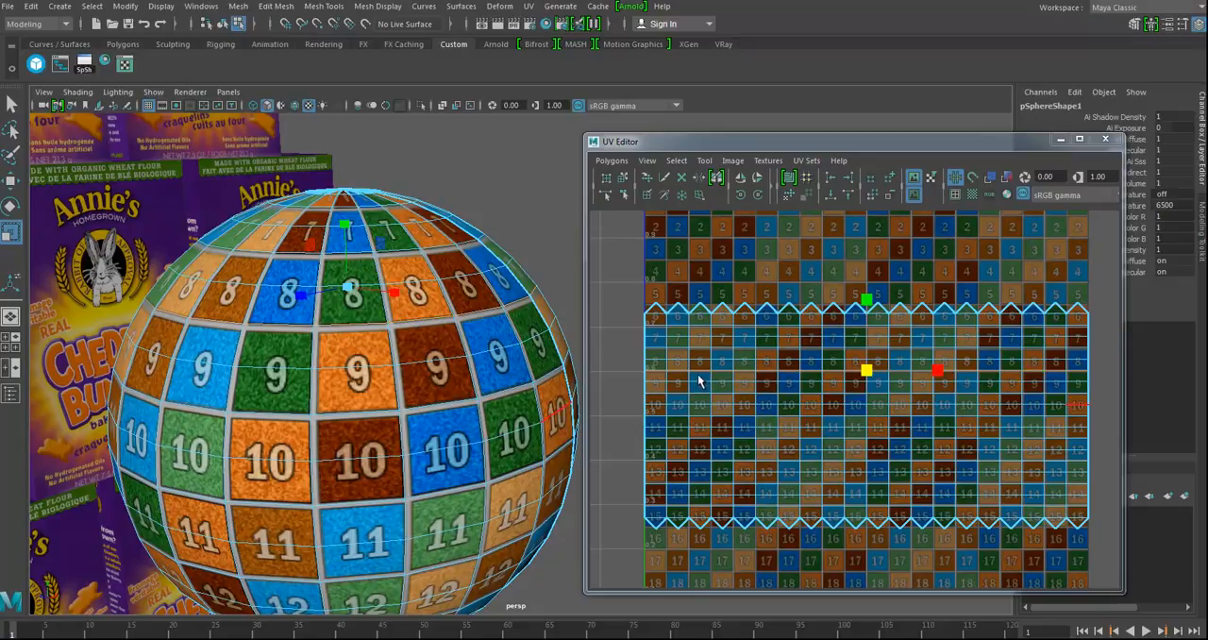
click(643, 177)
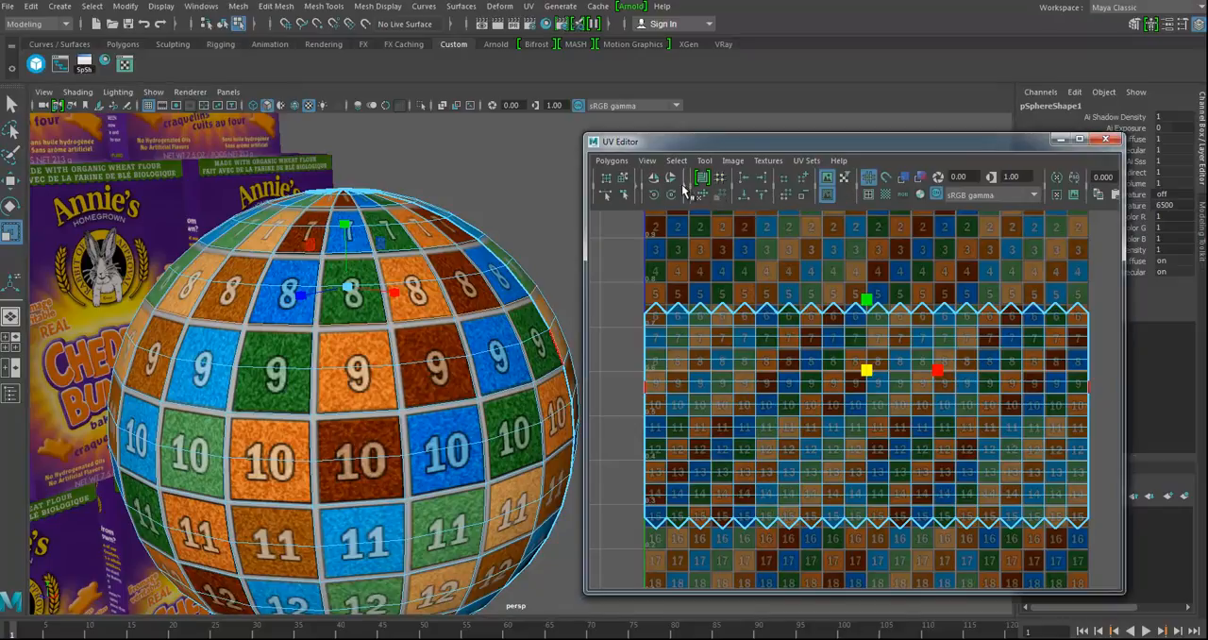
click(686, 191)
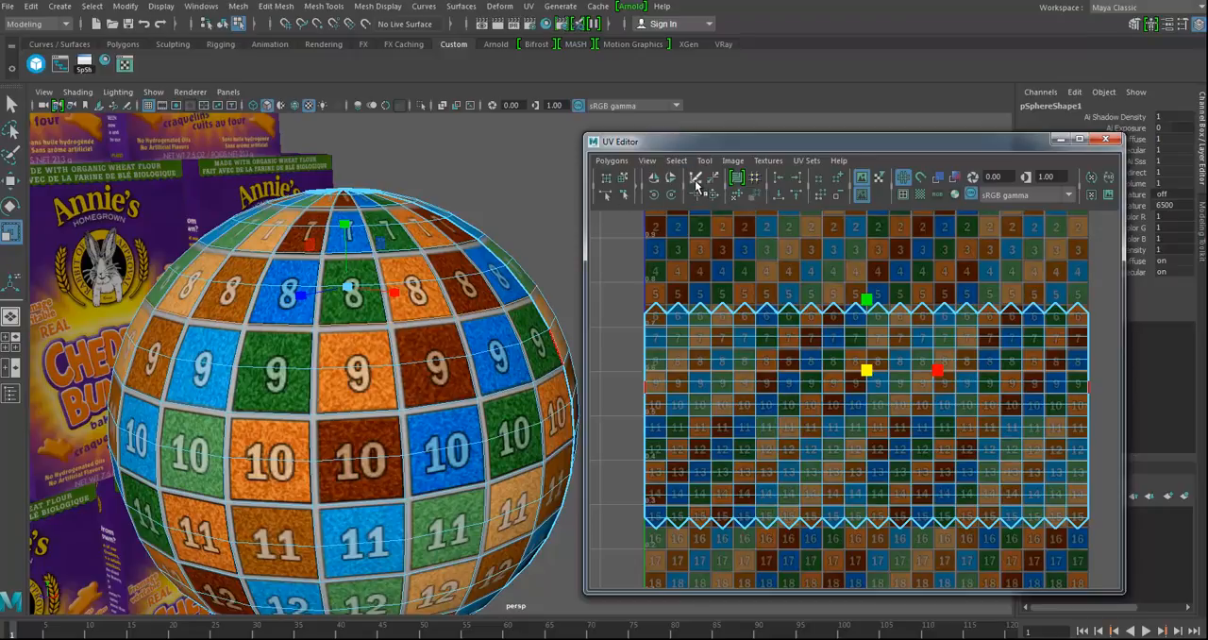
Step: Select the UVs of the separated upper section and move them up onto rows 3 to 5 of the grid
alt+right_drag(944, 395, 901, 388)
alt+middle_drag(900, 387, 893, 388)
right_drag(790, 343, 863, 343)
drag(661, 294, 979, 342)
ctrl+right_drag(959, 339, 998, 321)
key(w)
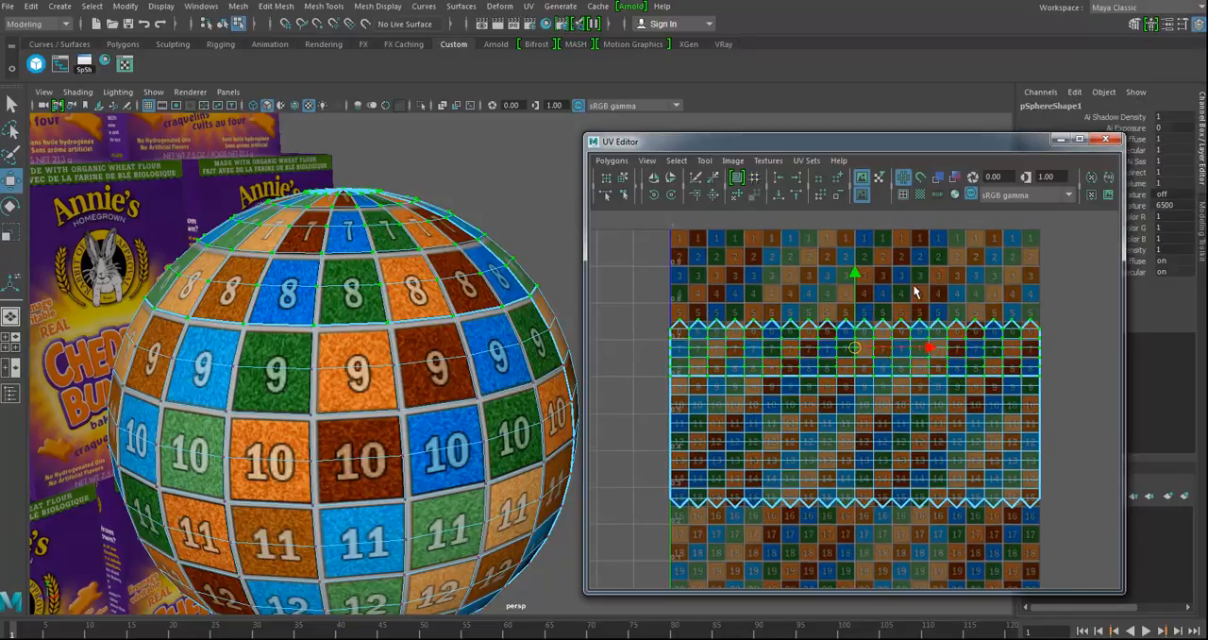
drag(861, 276, 861, 221)
alt+drag(351, 380, 454, 435)
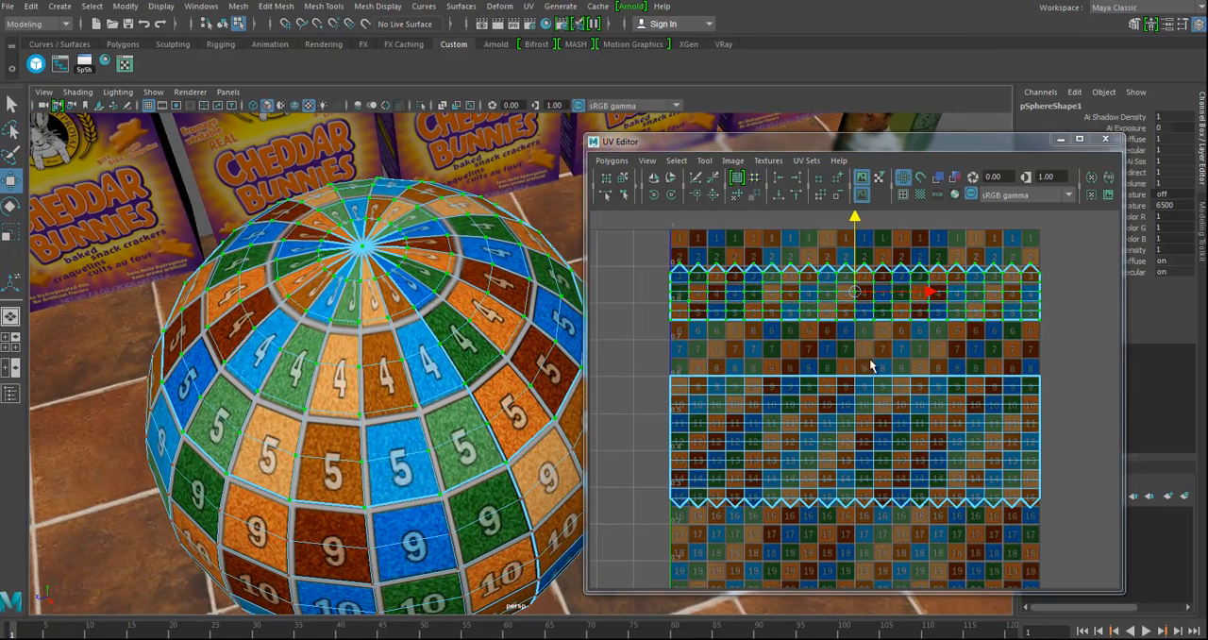
Step: Select the topmost edges of the upper UV section, around the sphere's pole, and sew them together
scroll(760, 319, up, 2)
right_drag(731, 282, 731, 242)
drag(651, 236, 1071, 274)
alt+drag(368, 340, 420, 396)
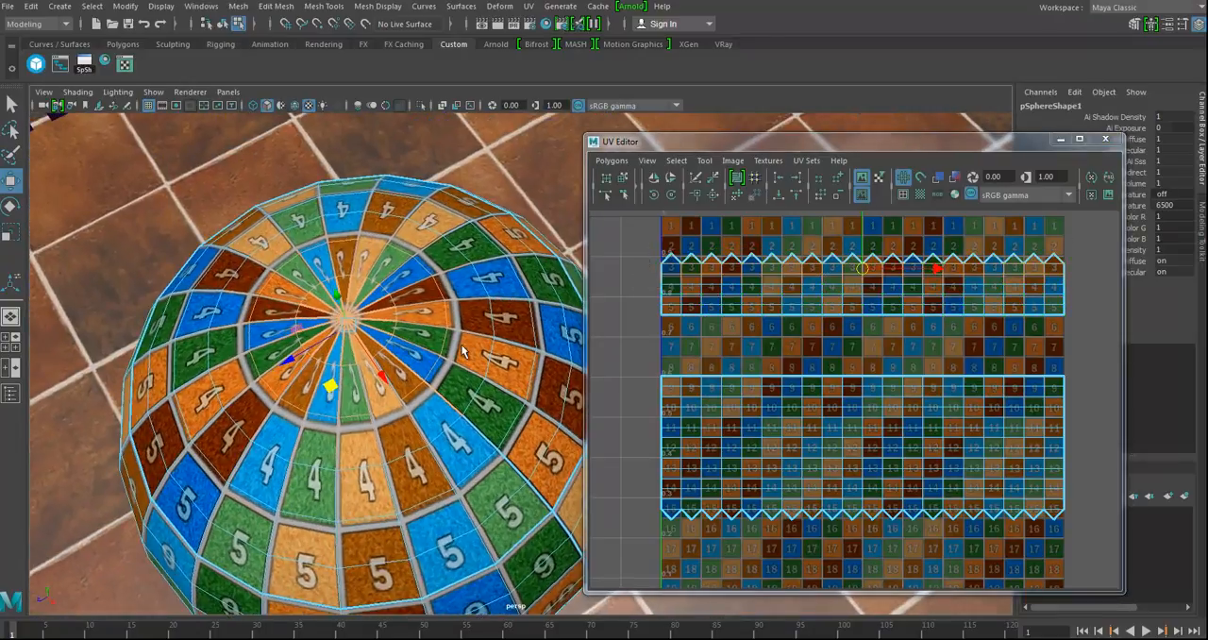
click(695, 195)
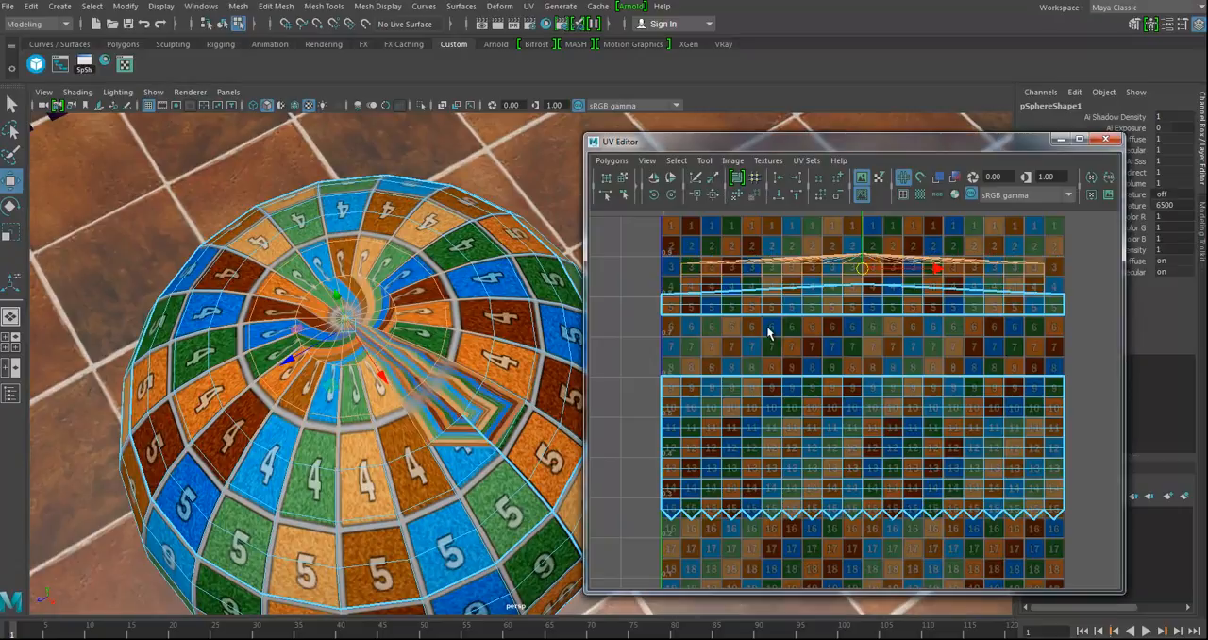
Step: Sew the next row of edges in the upper UV section and select a seam edge on the sphere
drag(650, 276, 1057, 304)
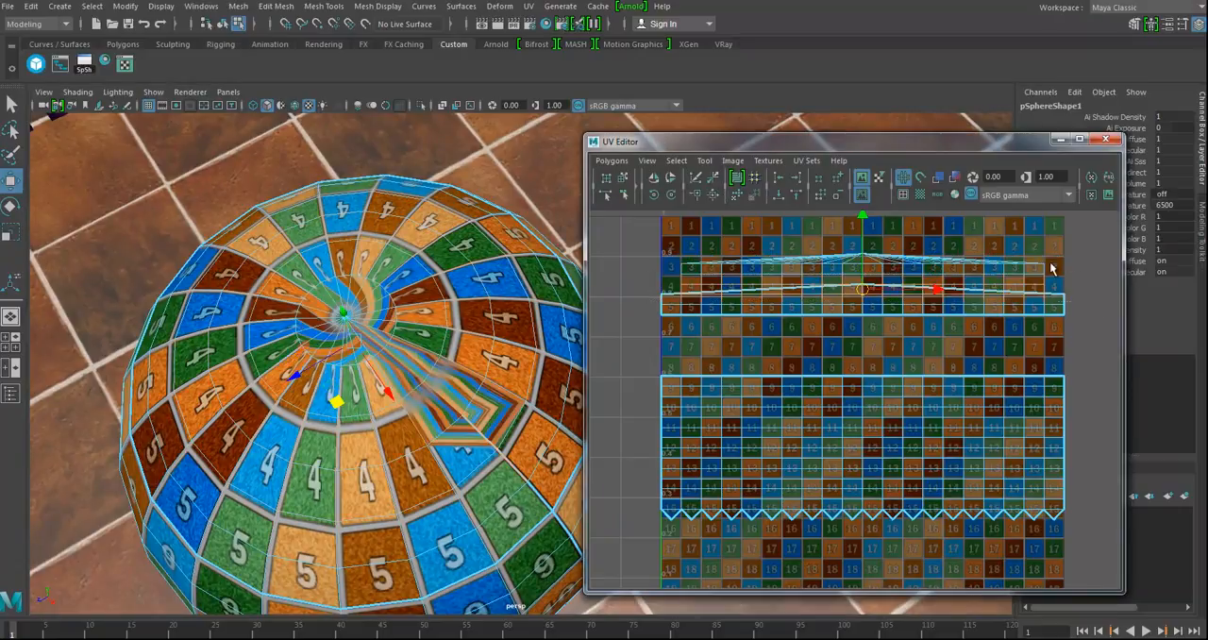
click(700, 191)
alt+drag(434, 401, 373, 216)
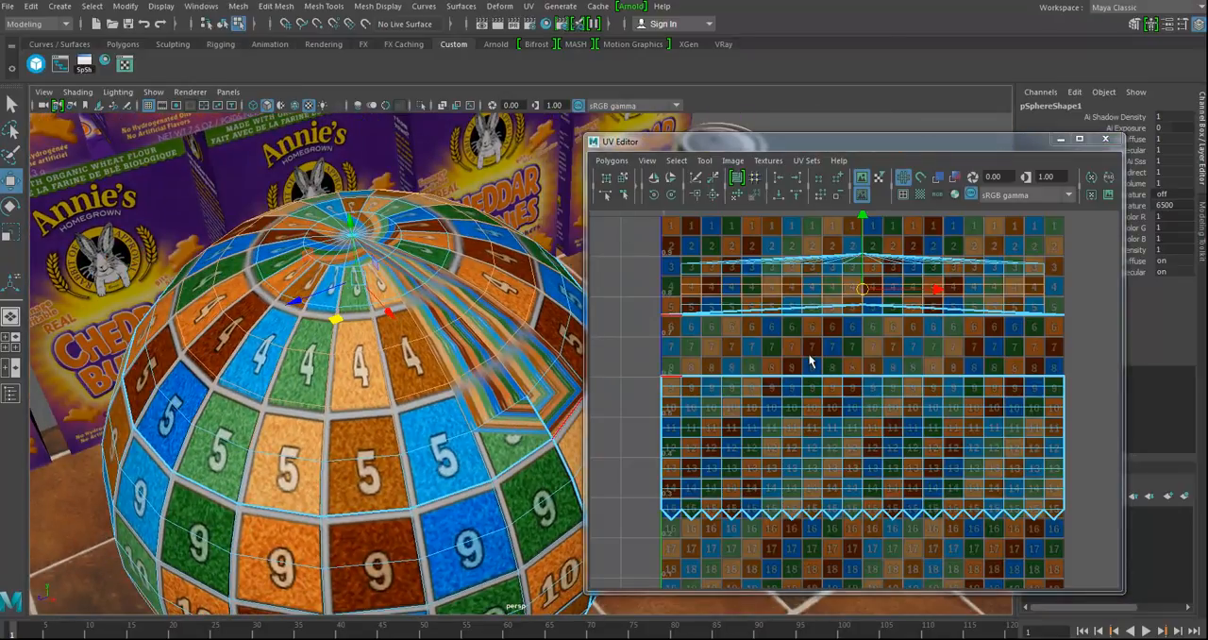
click(549, 424)
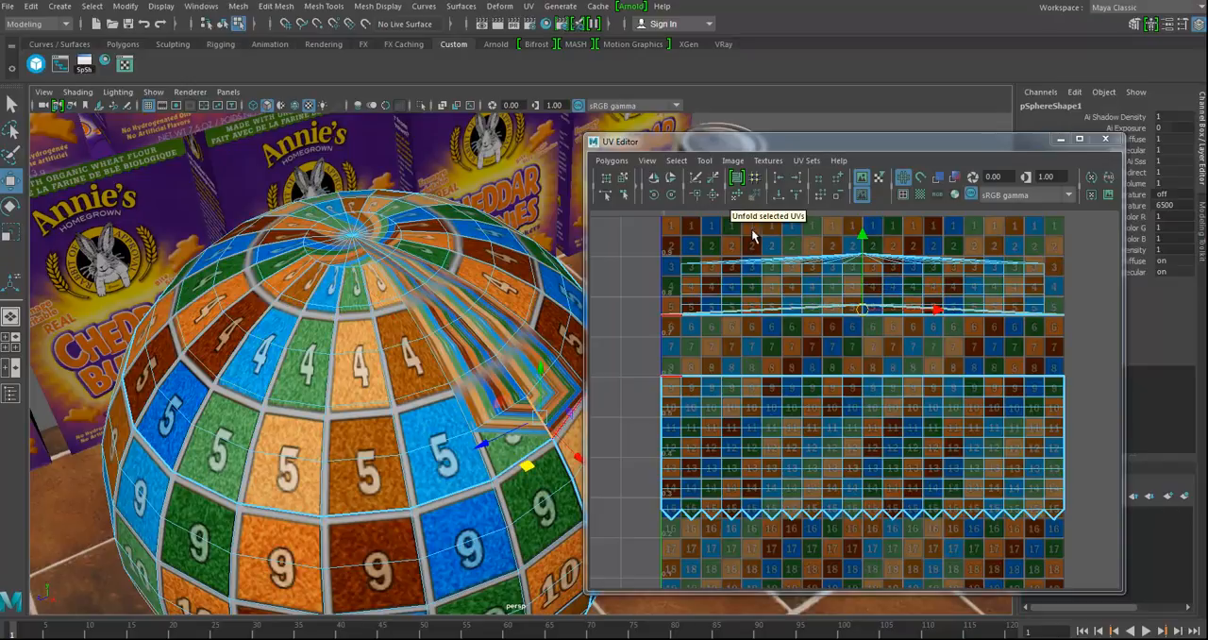
Step: Sew the selected seam edge, select all UVs of the upper section and unfold them with the Unfold3D method at 1 iteration
click(694, 194)
alt+right_drag(897, 339, 695, 346)
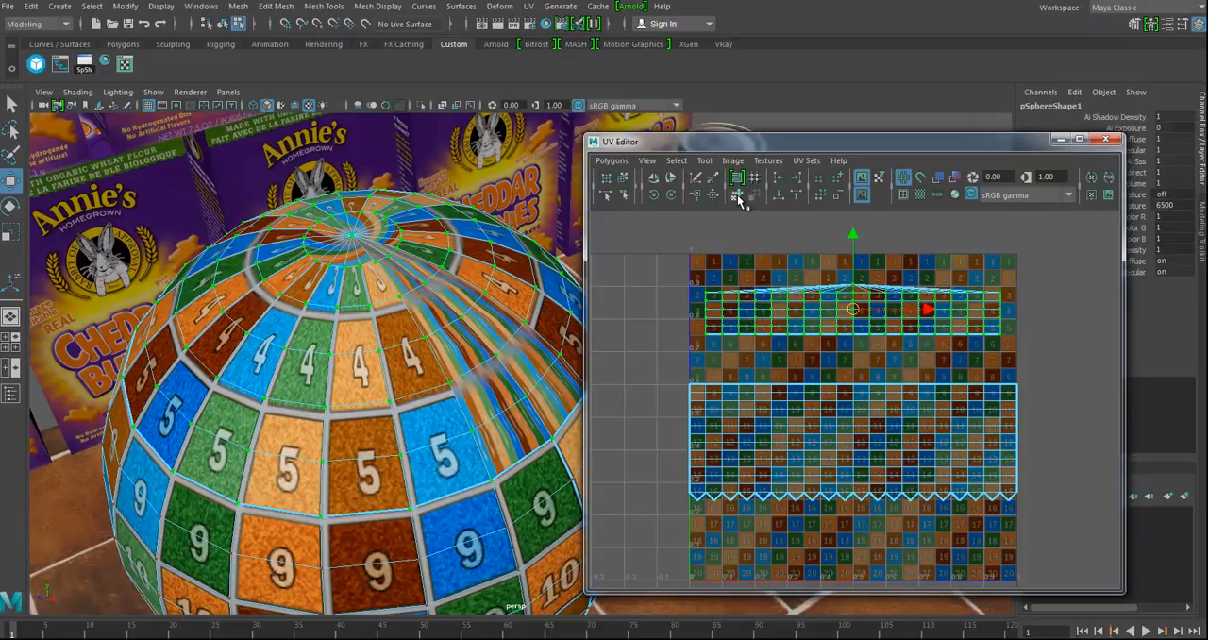
shift+click(737, 195)
drag(613, 79, 441, 63)
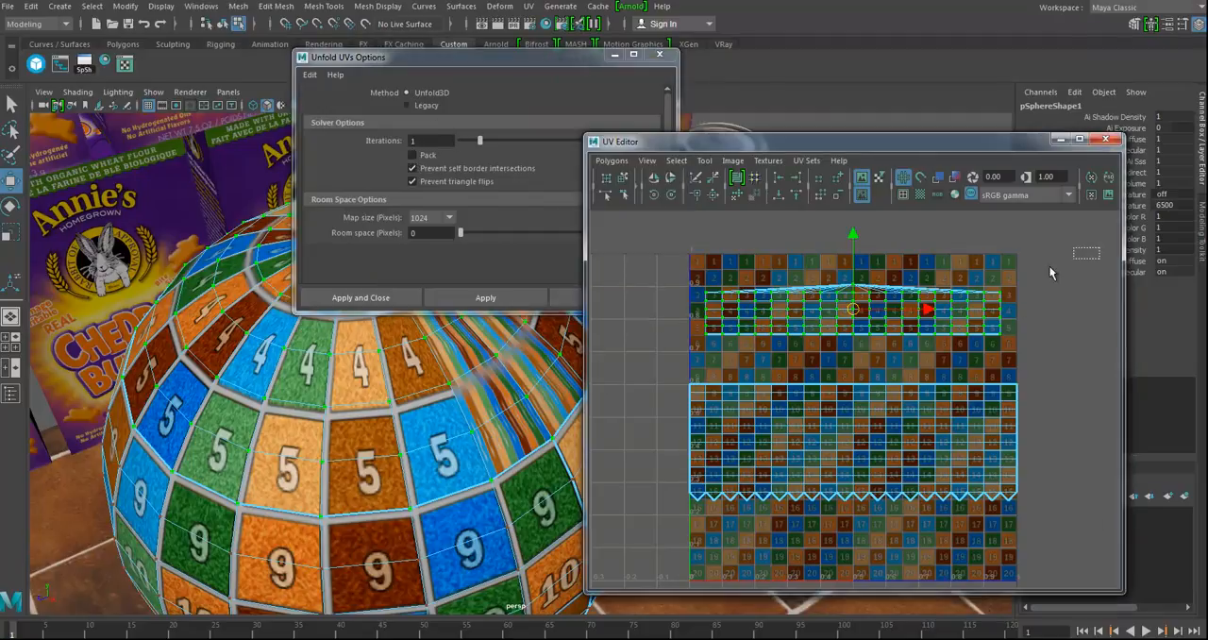
click(463, 300)
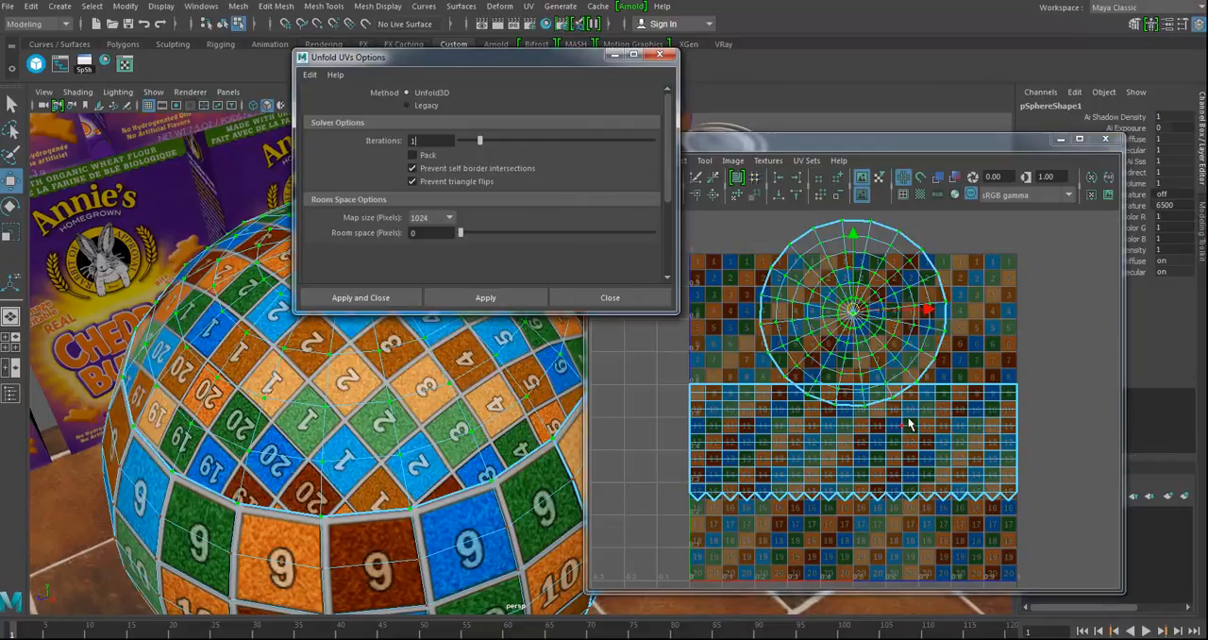
Step: Cut the sphere's UVs along the horizontal edge loop directly below number row 12
alt+right_drag(525, 425, 375, 422)
alt+middle_drag(374, 421, 191, 432)
alt+middle_drag(746, 508, 780, 470)
alt+drag(284, 566, 266, 438)
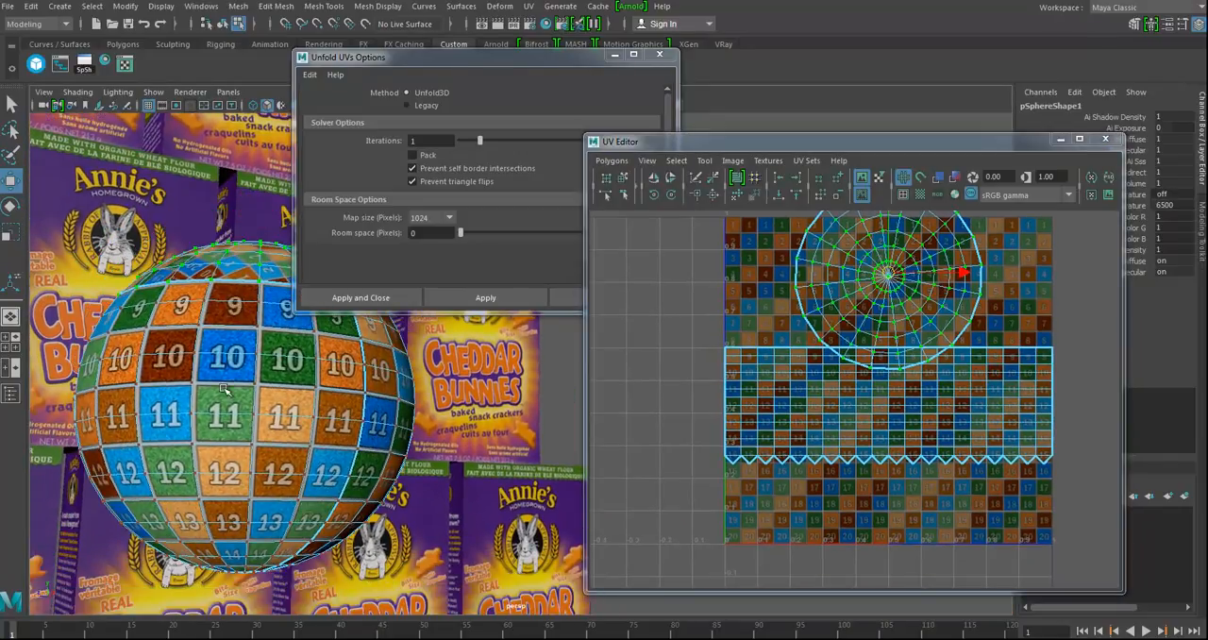
alt+drag(249, 523, 259, 480)
right_drag(242, 312, 233, 280)
click(243, 447)
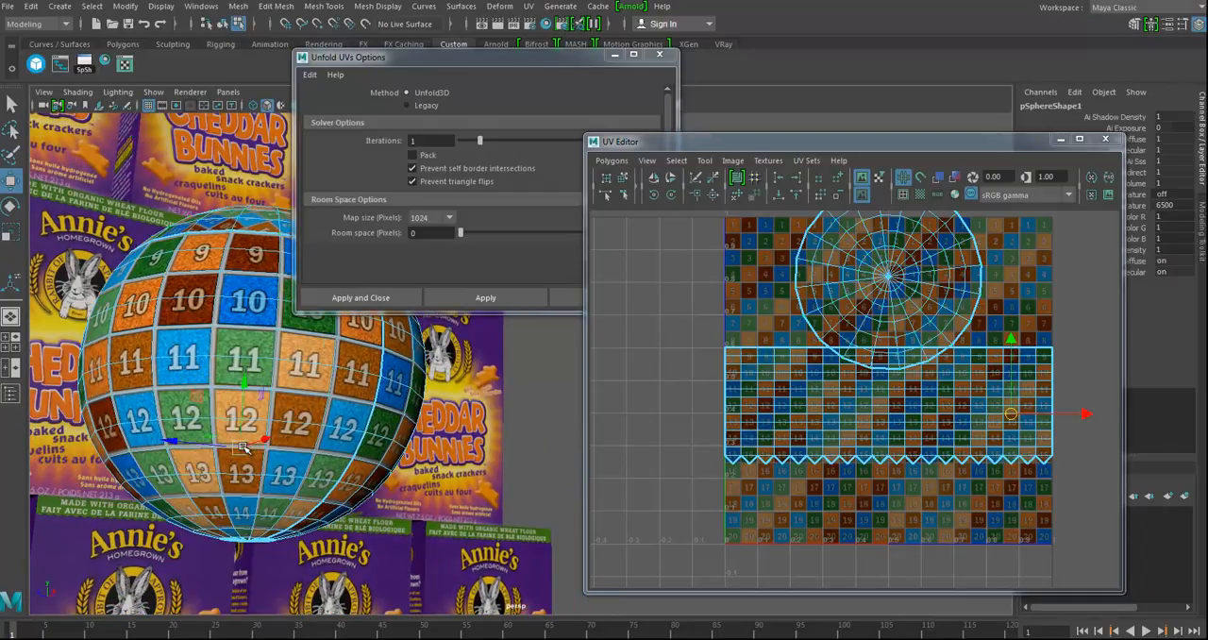
shift+double_click(298, 453)
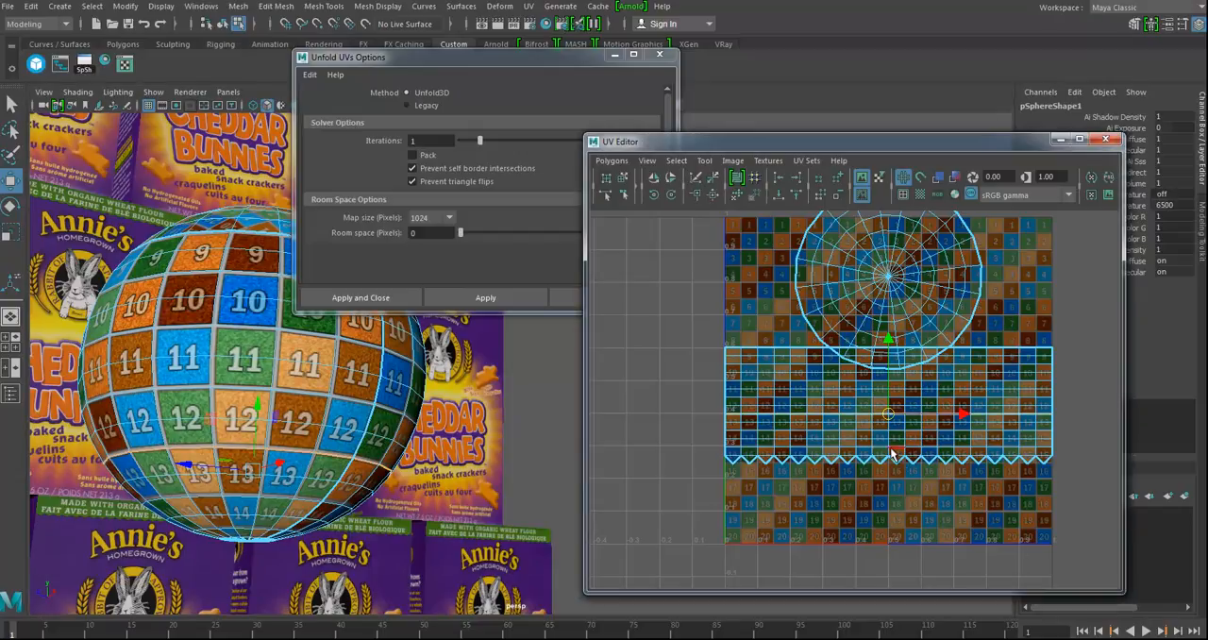
Step: Select the UVs of the separated lower section and move them down onto rows 15 to 17 of the grid
right_drag(889, 458, 935, 459)
drag(839, 478, 918, 451)
ctrl+right_drag(919, 451, 948, 440)
drag(887, 368, 889, 402)
Step: Try to sew all edges of the lower UV section in one go, including its upper border
right_drag(831, 480, 832, 429)
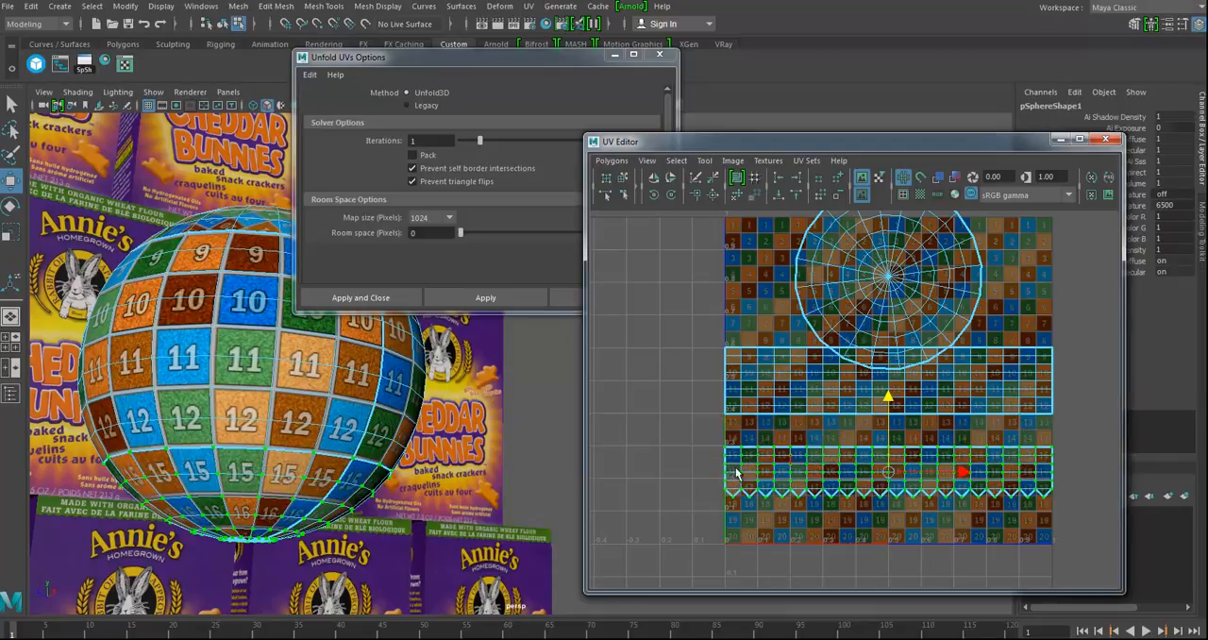
drag(715, 439, 1106, 557)
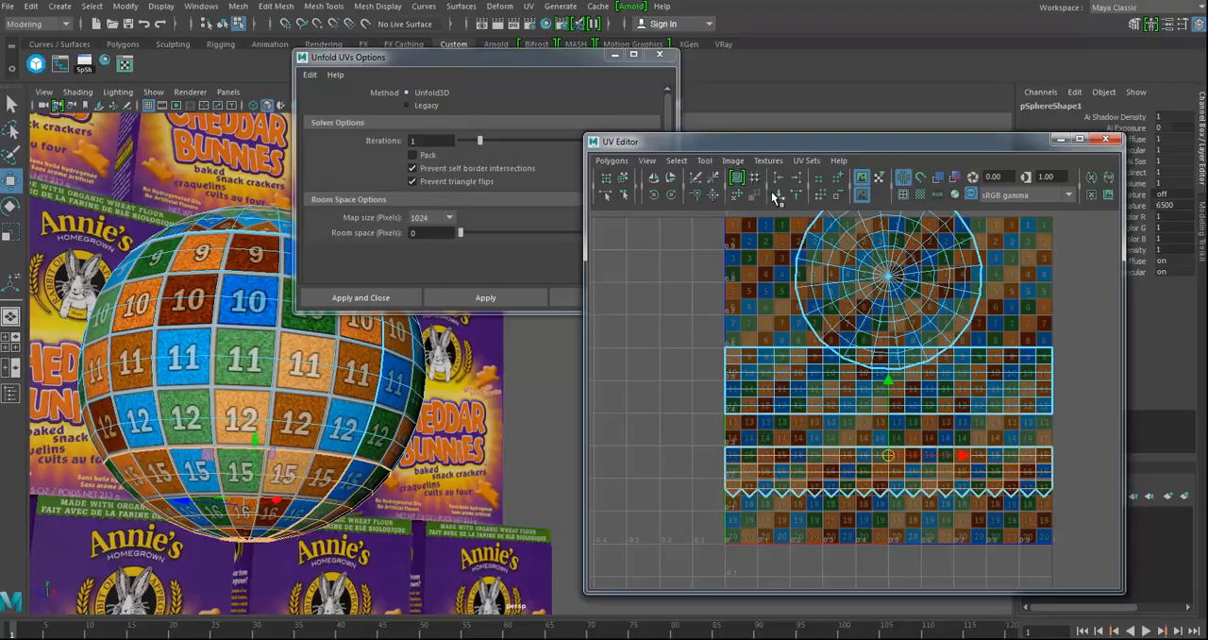
click(696, 195)
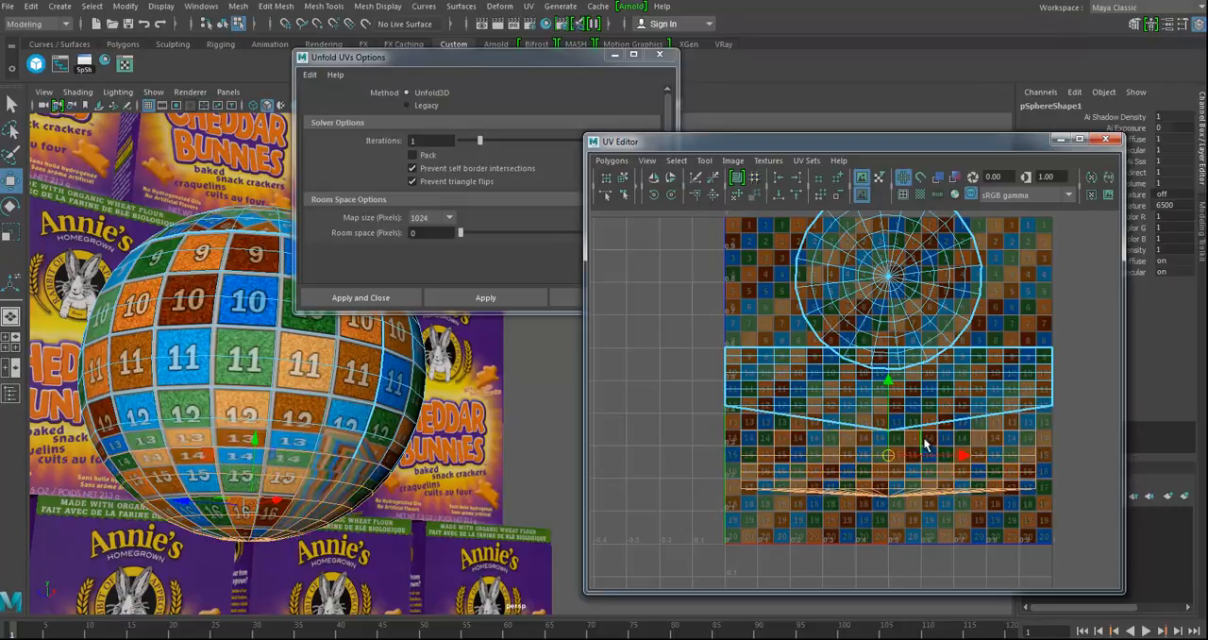
key(ctrl+z)
Step: Select only the bottom edges of the lower UV section, around the sphere's pole, and sew them together
right_drag(835, 479, 834, 445)
drag(738, 517, 1168, 452)
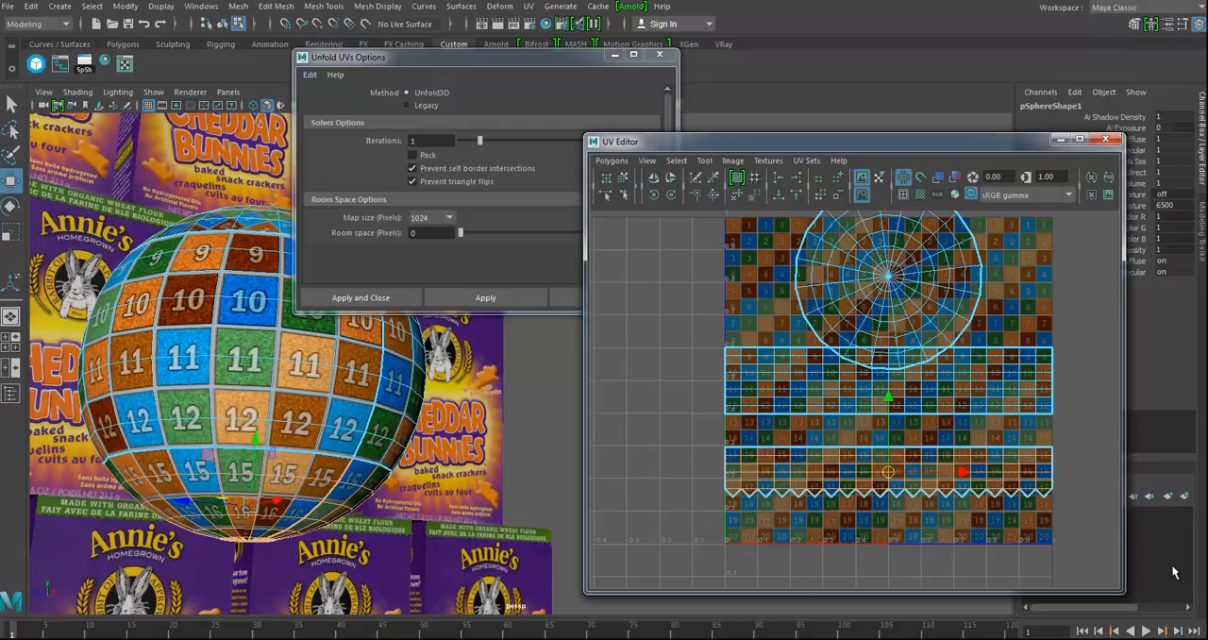
click(698, 196)
Step: Select the UVs of the lower section, dismiss the unfold options and unfold the section
right_drag(818, 450, 857, 447)
drag(744, 455, 1057, 506)
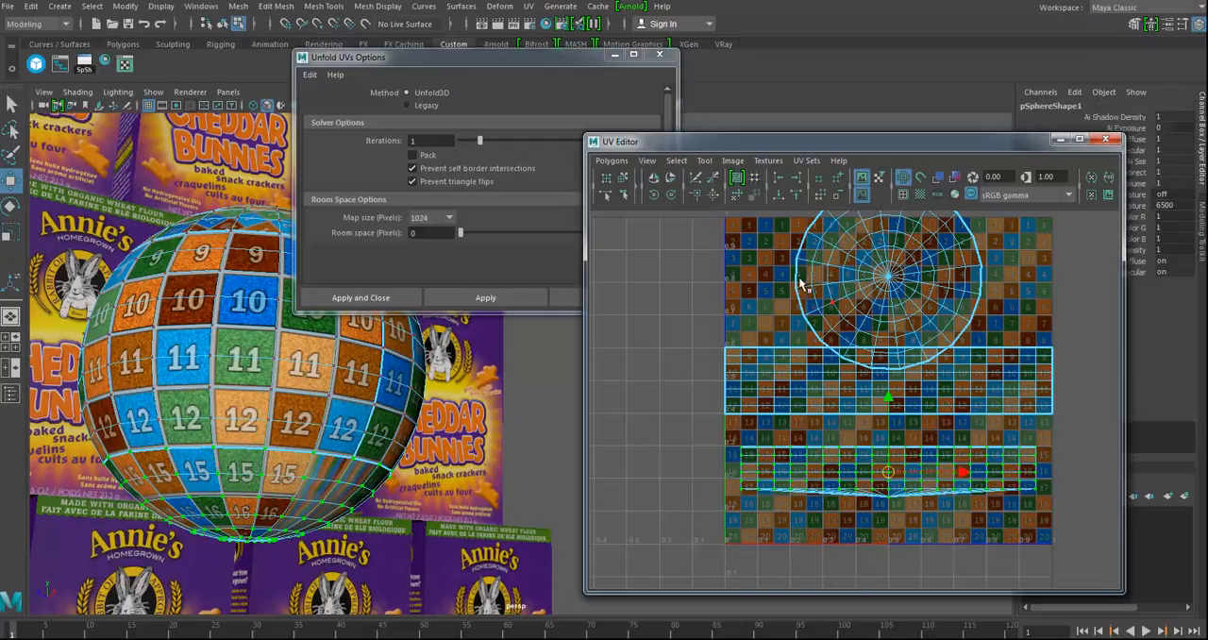
click(659, 54)
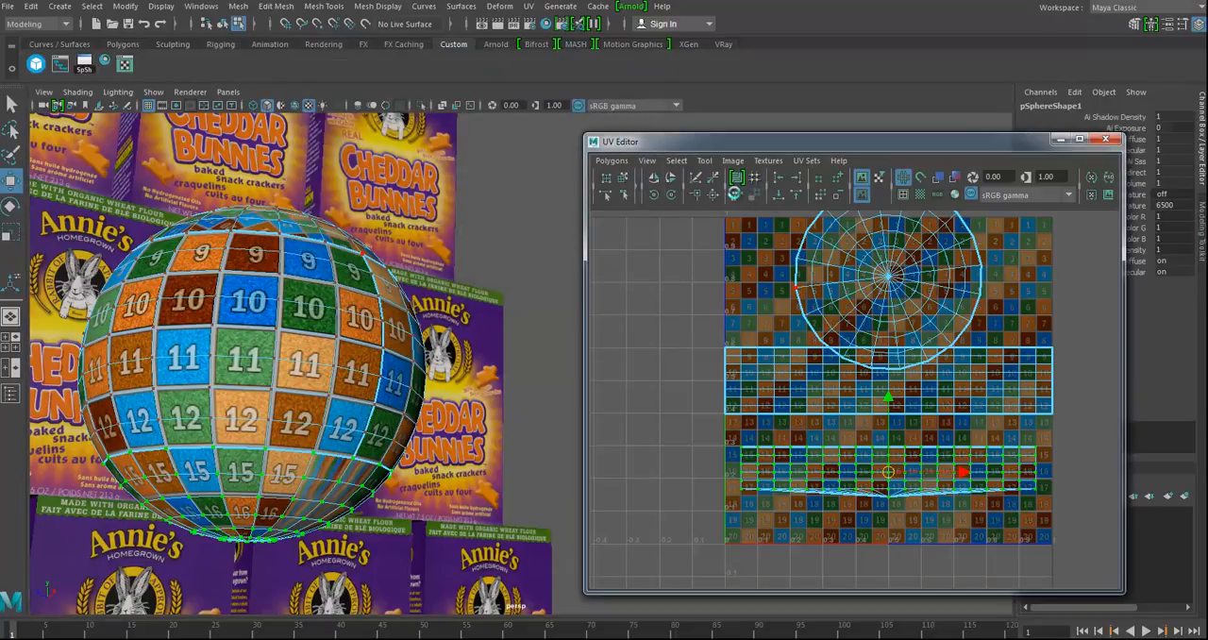
click(737, 196)
Step: Scale the unfolded lower circular UV shell down uniformly to about two thirds of its size
alt+drag(236, 420, 416, 363)
alt+middle_drag(359, 341, 435, 425)
alt+drag(435, 425, 425, 396)
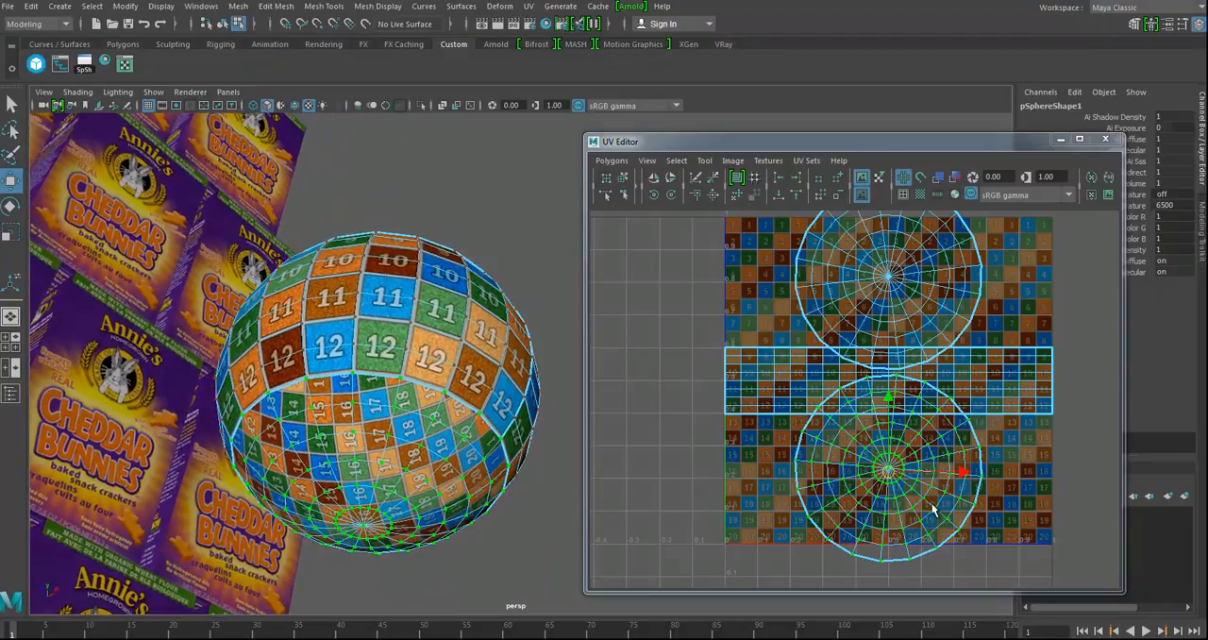
key(r)
drag(888, 469, 845, 469)
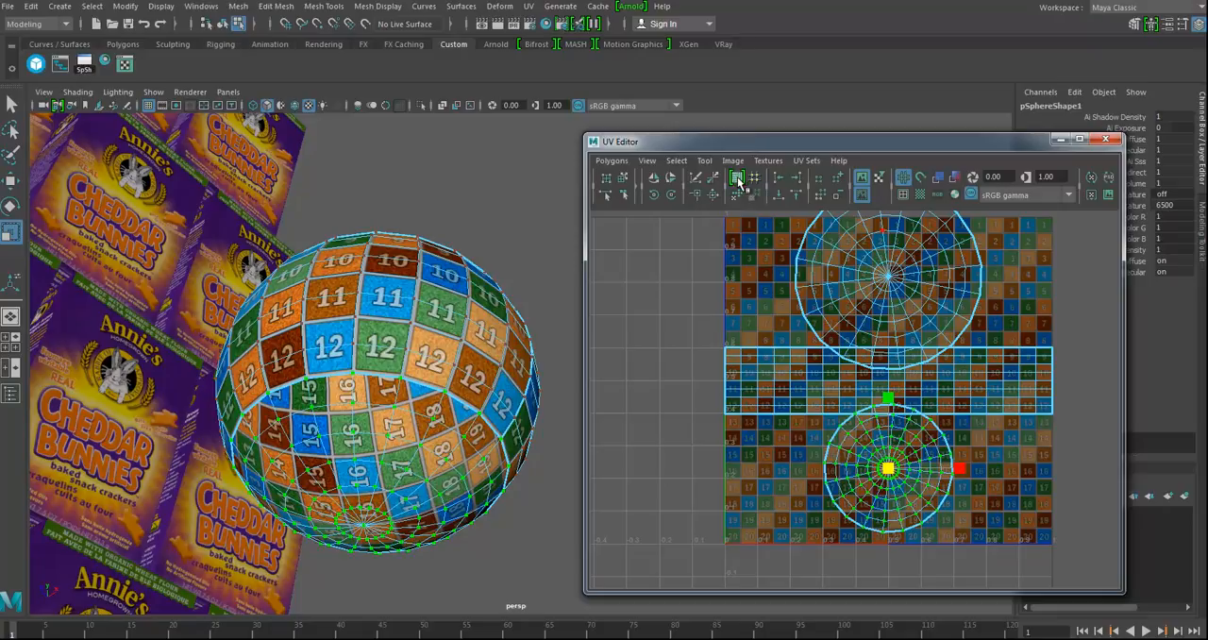
Step: Configure the Layout UVs options to the Legacy method with World prescale and no shell rotation
shift+click(737, 178)
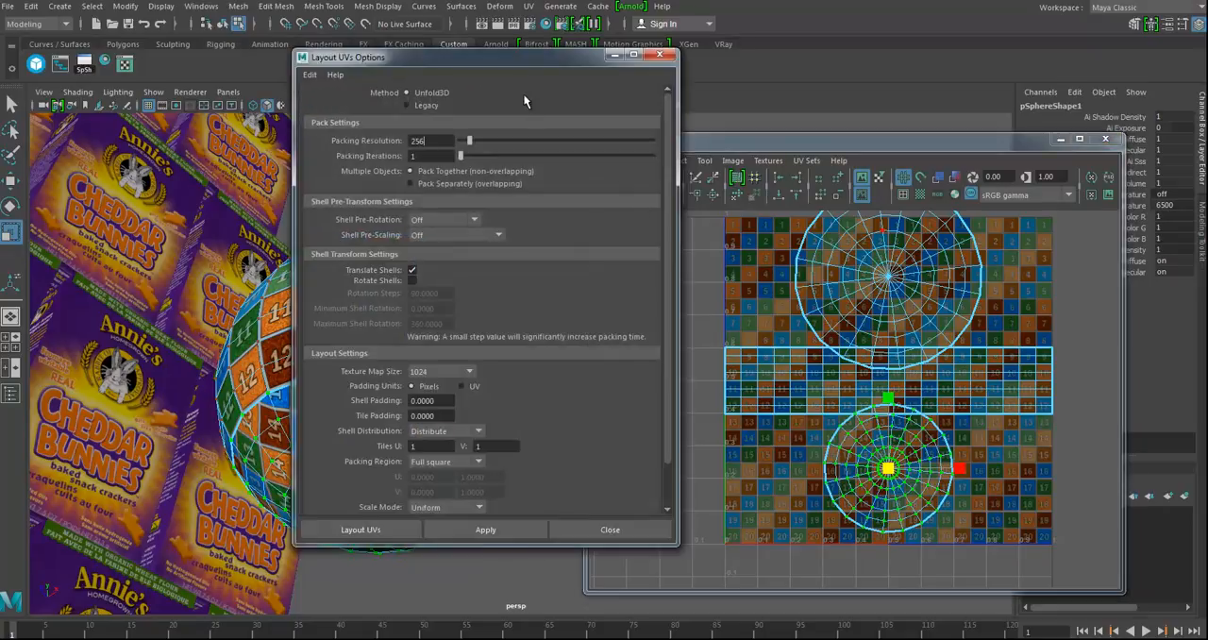
drag(521, 60, 380, 89)
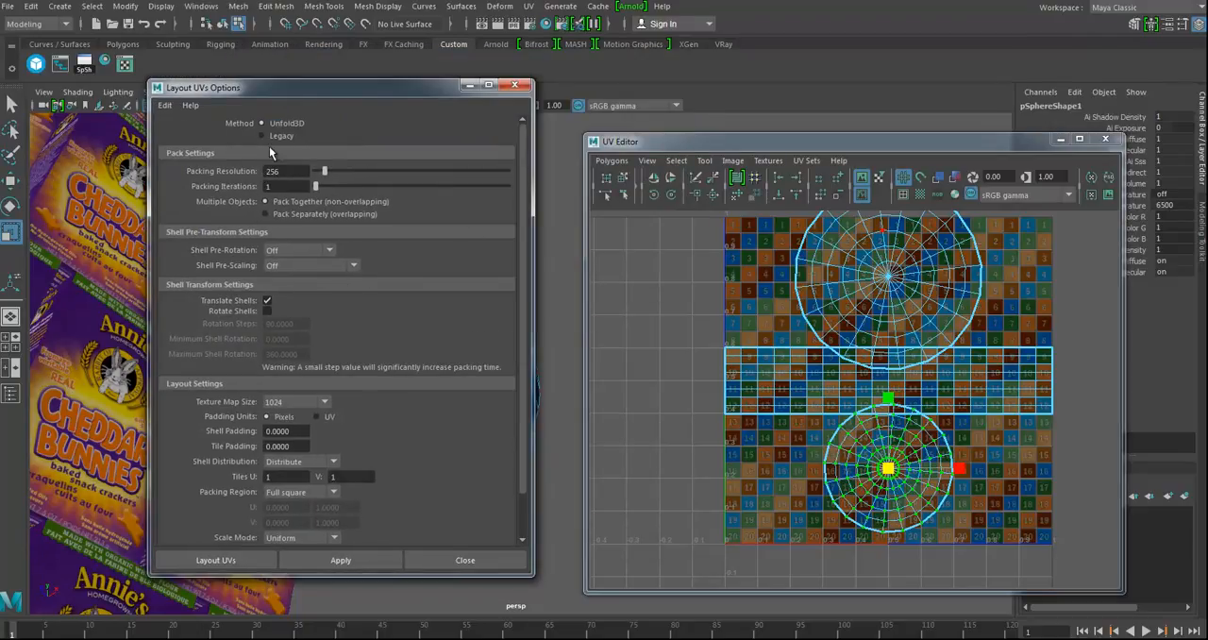
click(264, 136)
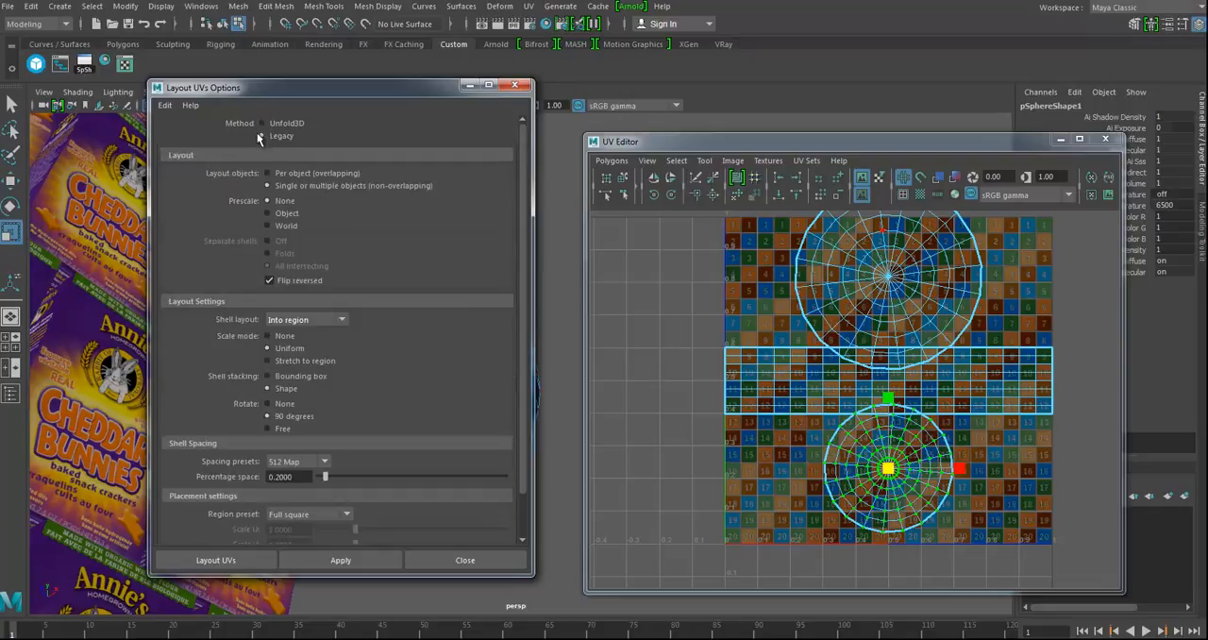
click(266, 403)
Step: Select all three UV shells of the sphere and apply the layout with the configured options
scroll(908, 427, down, 5)
drag(1103, 544, 1103, 545)
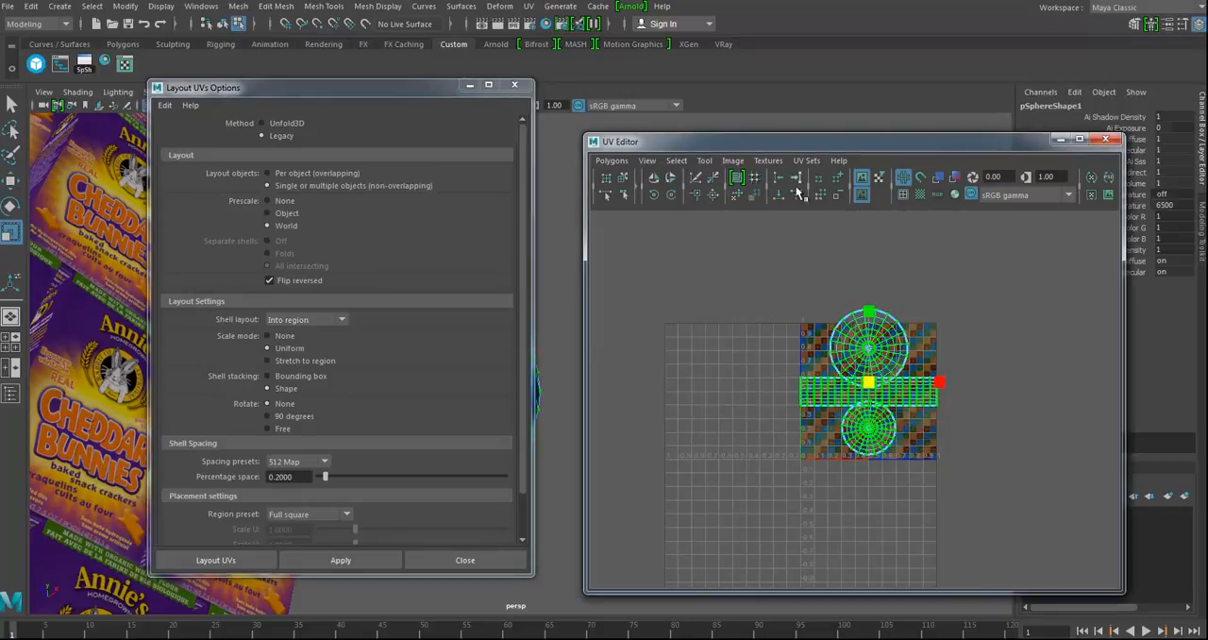
drag(422, 100, 216, 102)
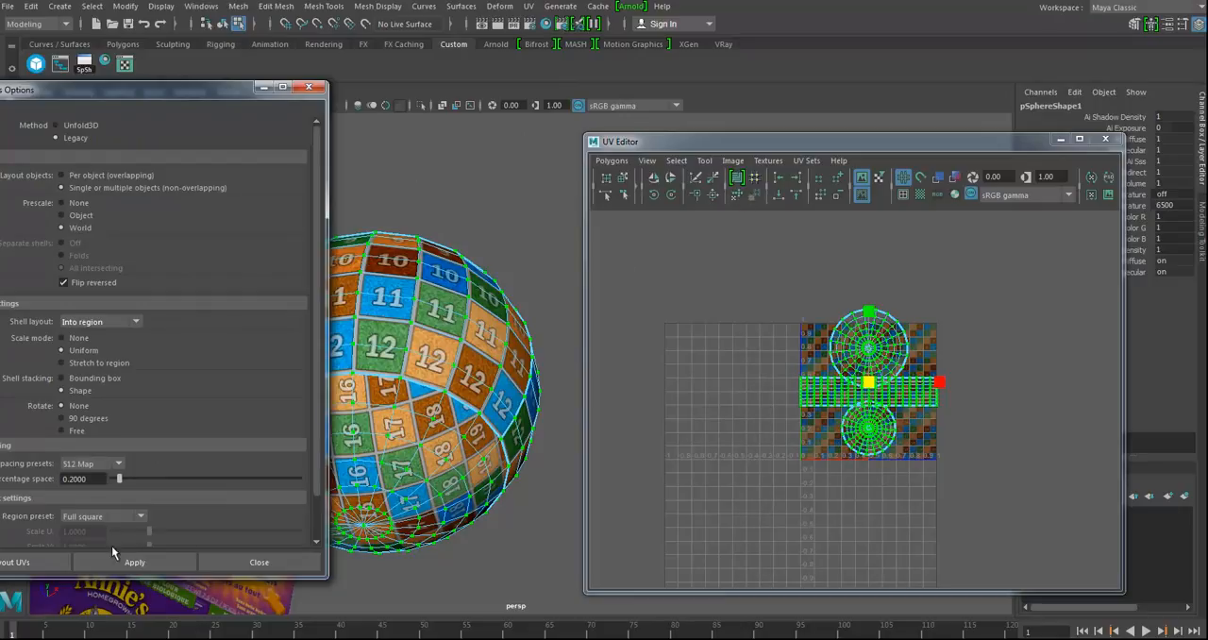
click(129, 562)
alt+drag(422, 446, 672, 435)
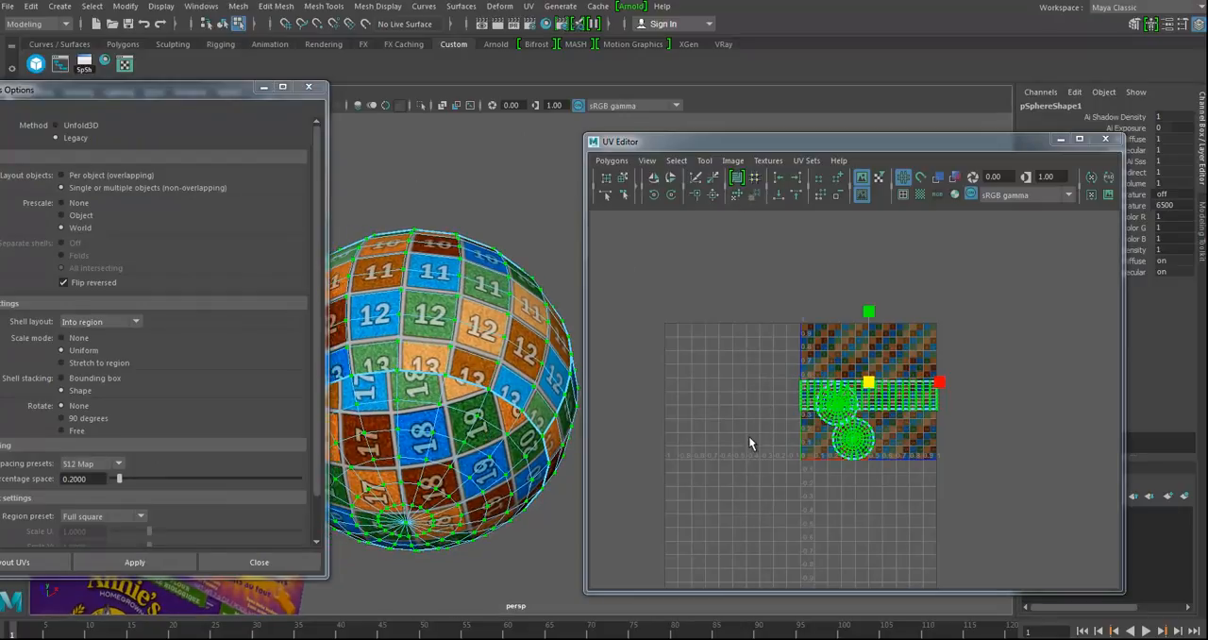
Step: Move the two circular UV shells above the rectangular strip, placing them side by side within the grid
alt+right_drag(681, 416, 944, 477)
alt+middle_drag(945, 477, 949, 467)
drag(790, 498, 908, 443)
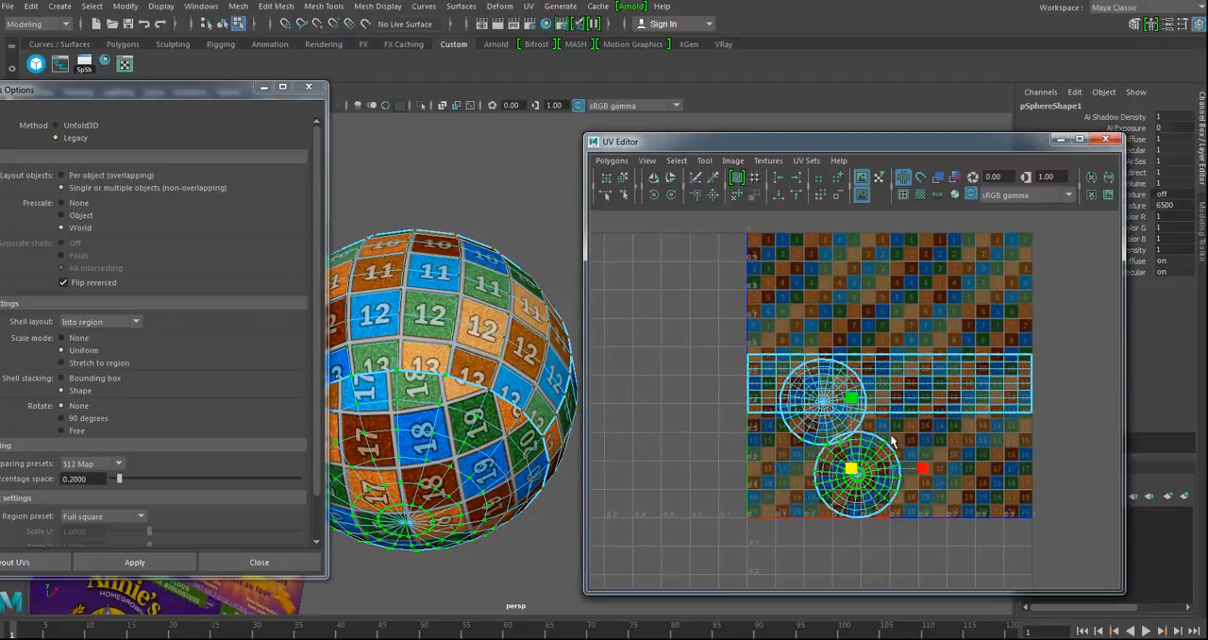
ctrl+right_drag(789, 424, 820, 410)
key(w)
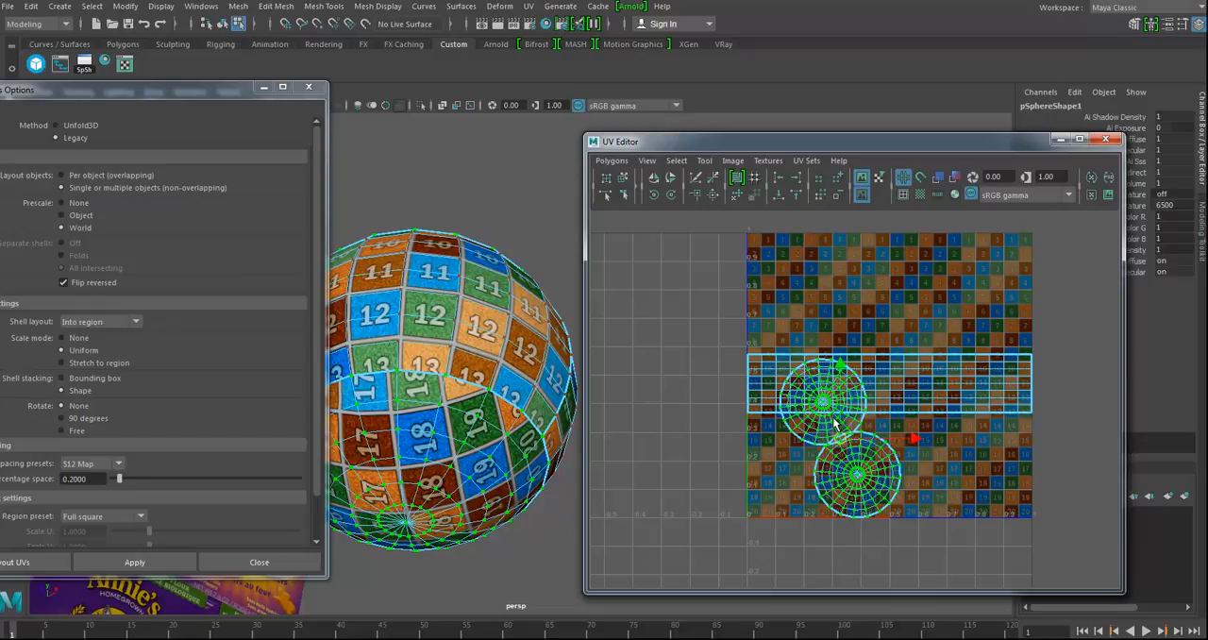
drag(843, 443, 893, 346)
ctrl+right_drag(892, 345, 913, 335)
drag(866, 363, 973, 292)
Step: Close the layout options and cut the rectangular UV strip in half along its middle vertical edge line
alt+drag(426, 466, 483, 309)
click(308, 87)
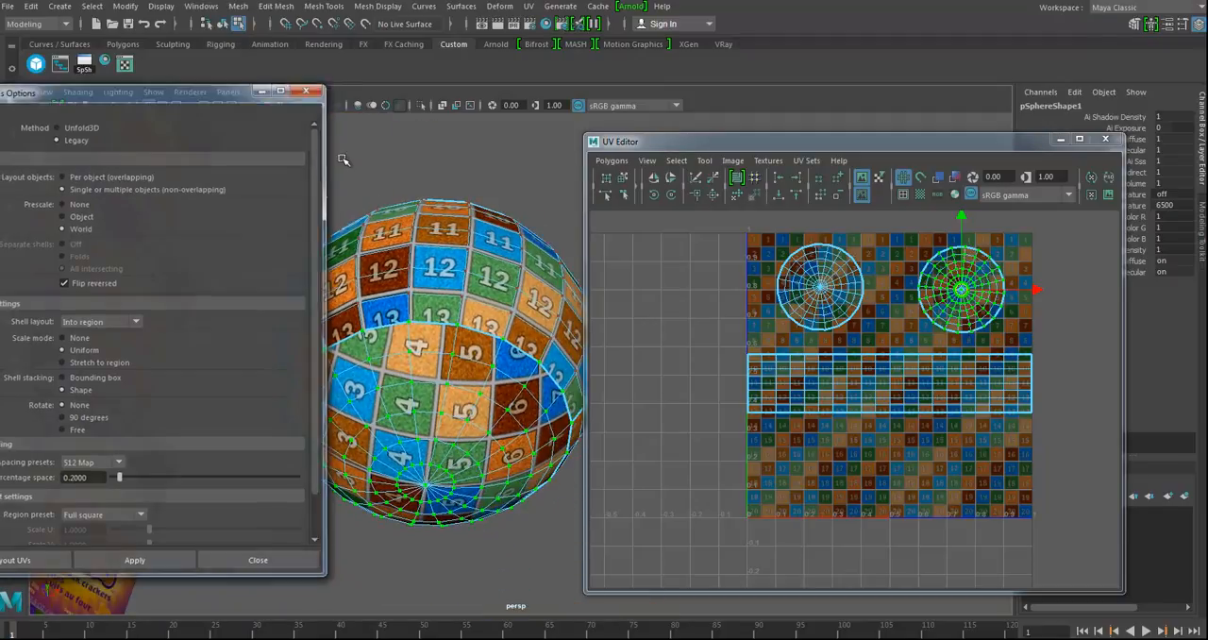
scroll(843, 443, up, 3)
alt+drag(425, 391, 391, 413)
alt+middle_drag(925, 549, 919, 523)
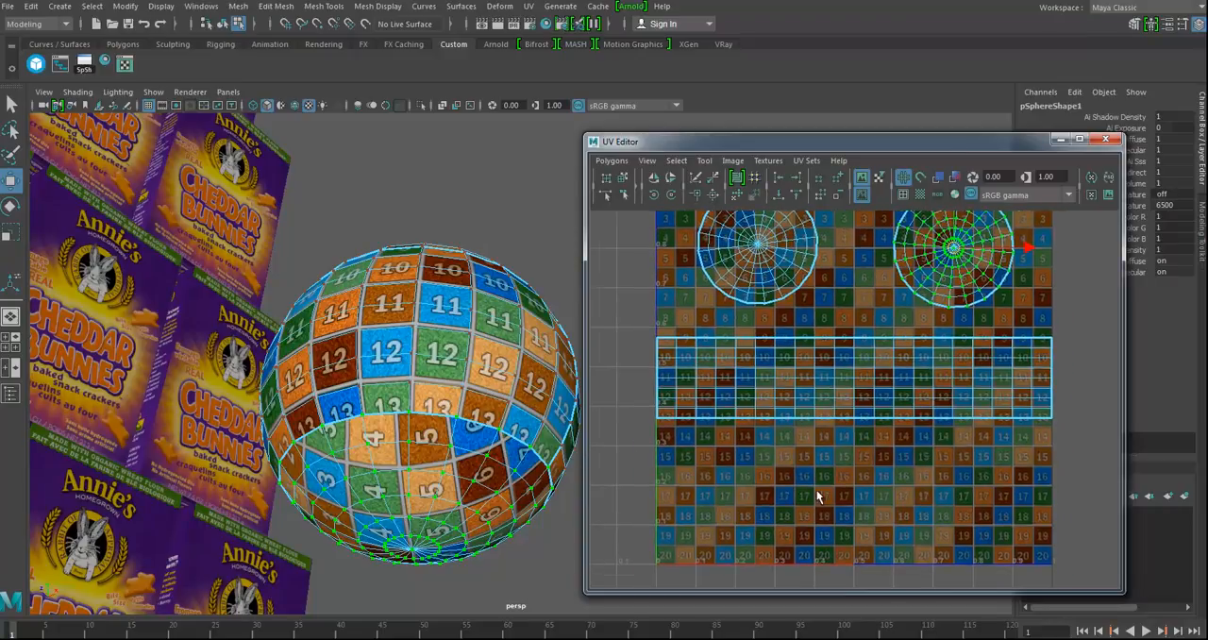
alt+right_drag(817, 499, 922, 508)
right_drag(857, 387, 849, 332)
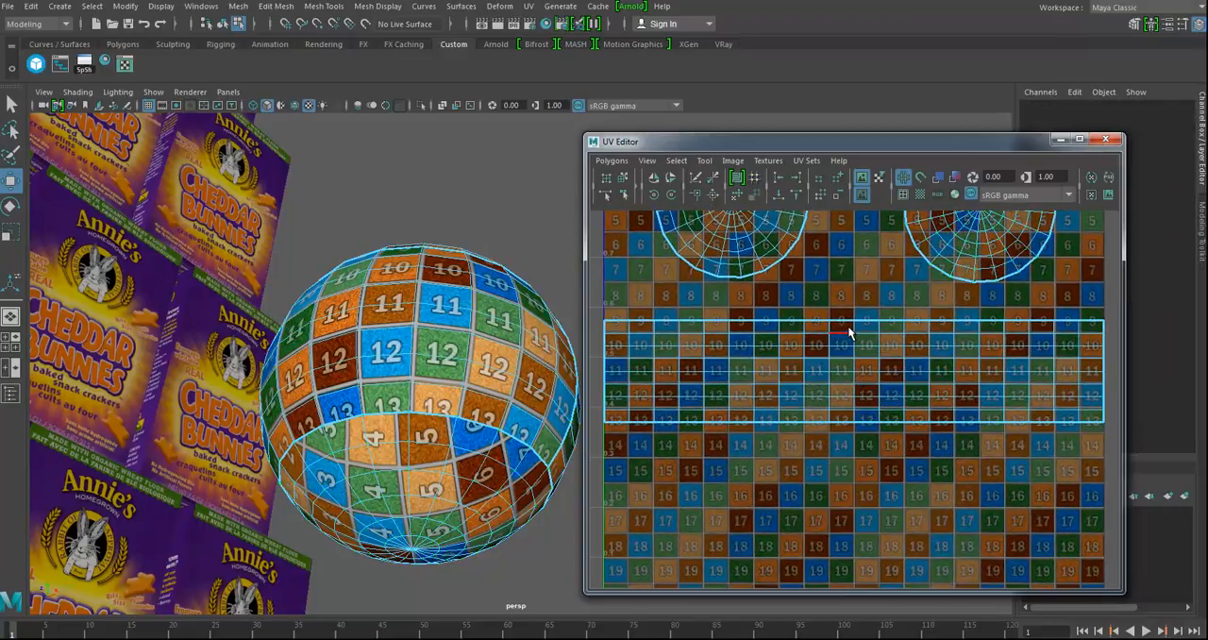
click(854, 336)
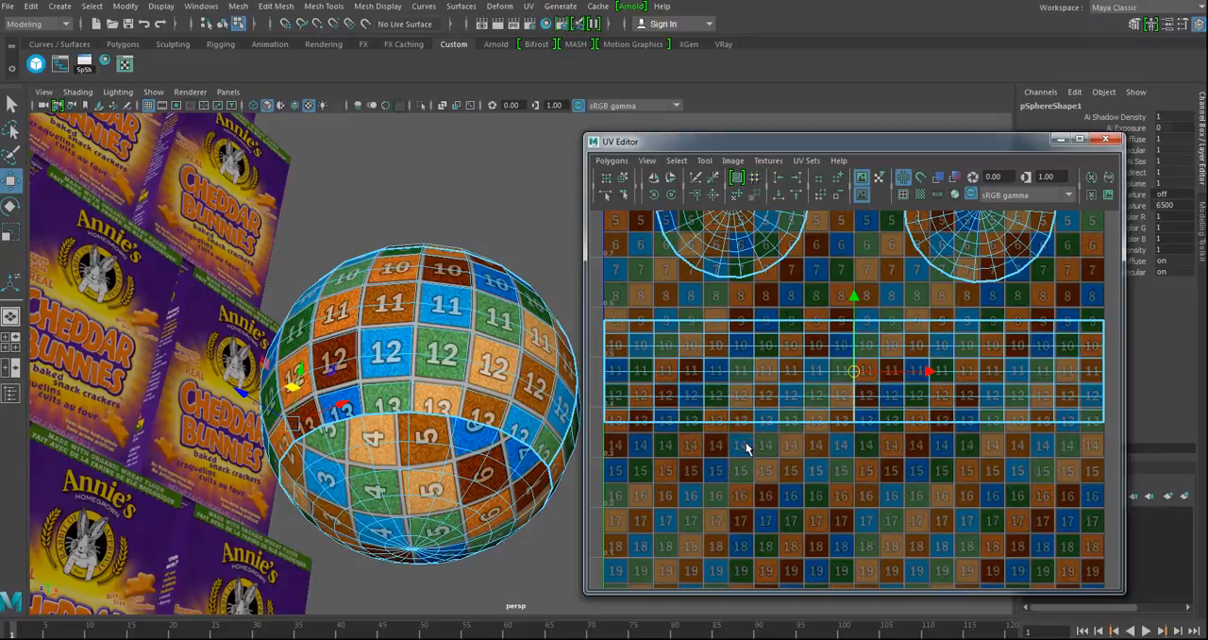
Step: Select all of the sphere's UV shells and lay them out again, including the two strip halves
alt+right_drag(923, 492, 638, 468)
drag(681, 240, 1099, 505)
right_drag(795, 326, 865, 323)
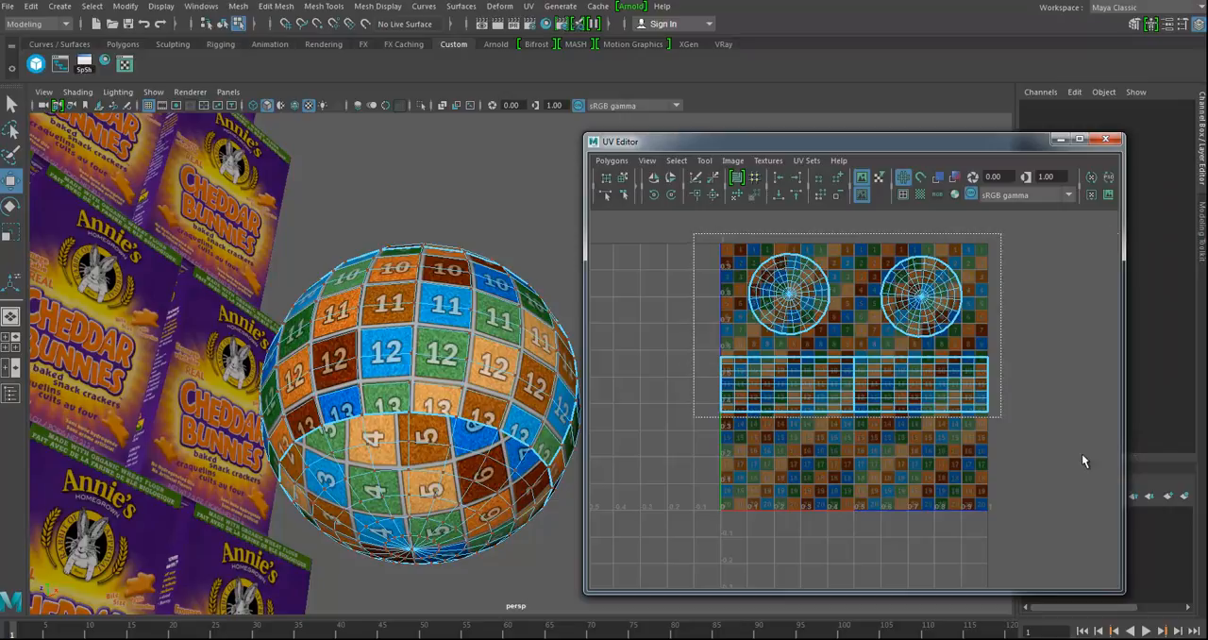
drag(694, 233, 981, 507)
click(738, 179)
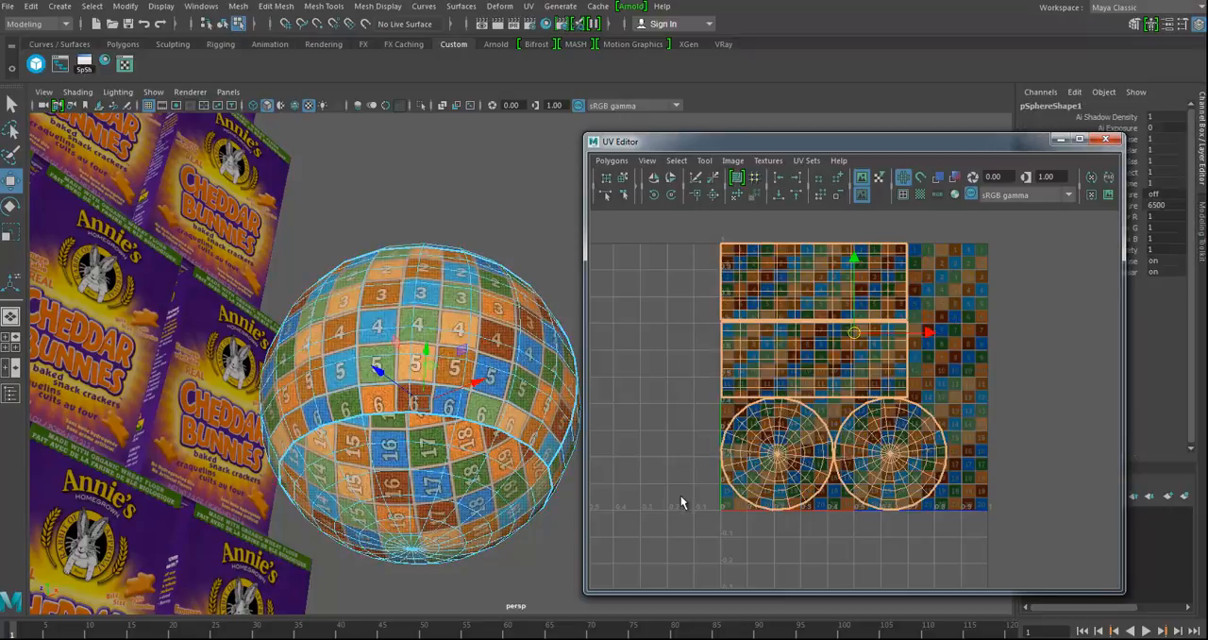
Step: Close the UV Editor to return to the full scene with the box pyramid and the soup can
alt+drag(472, 392, 459, 271)
alt+drag(465, 455, 517, 248)
click(517, 248)
alt+drag(493, 481, 358, 344)
scroll(392, 366, down, 4)
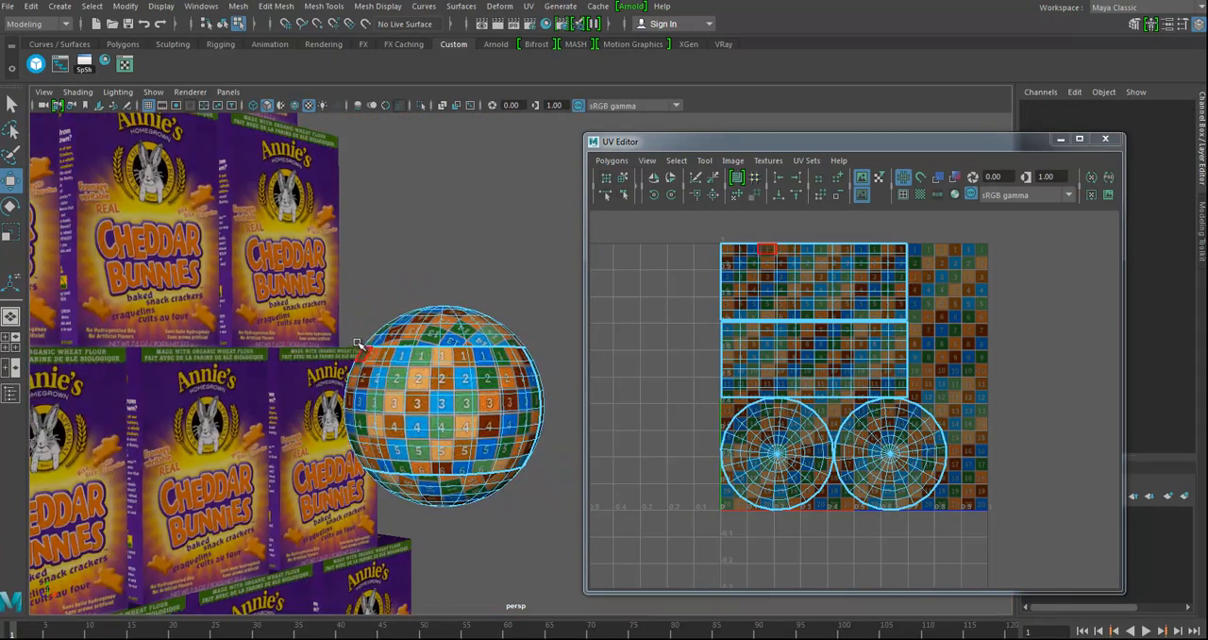
scroll(493, 330, down, 6)
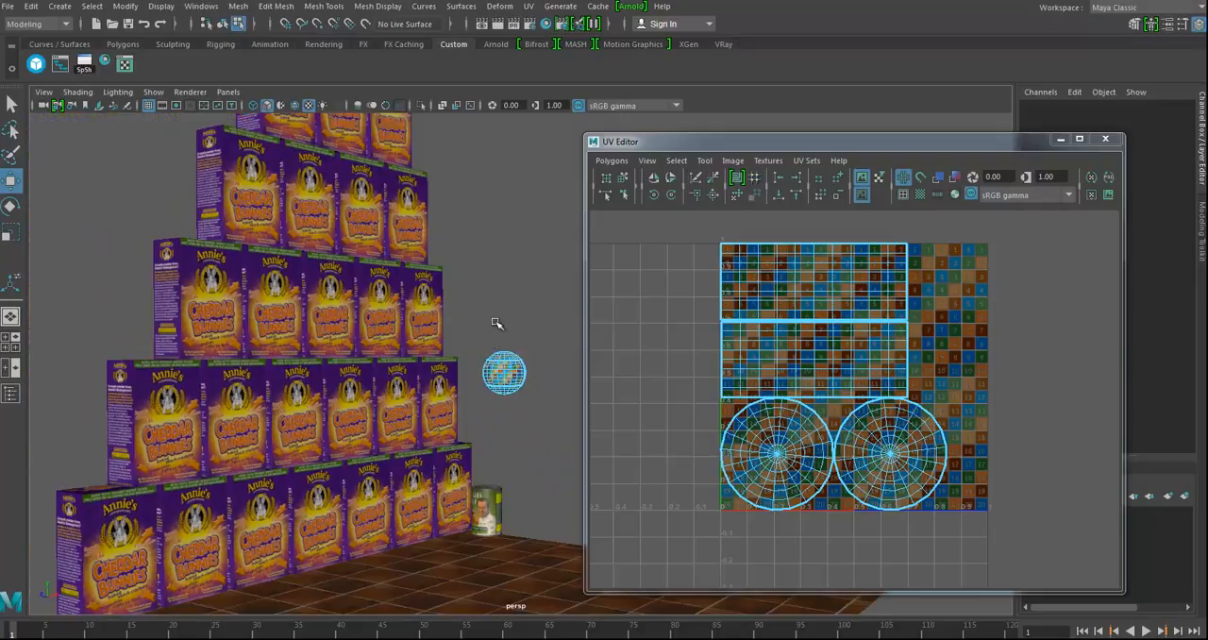
click(1109, 141)
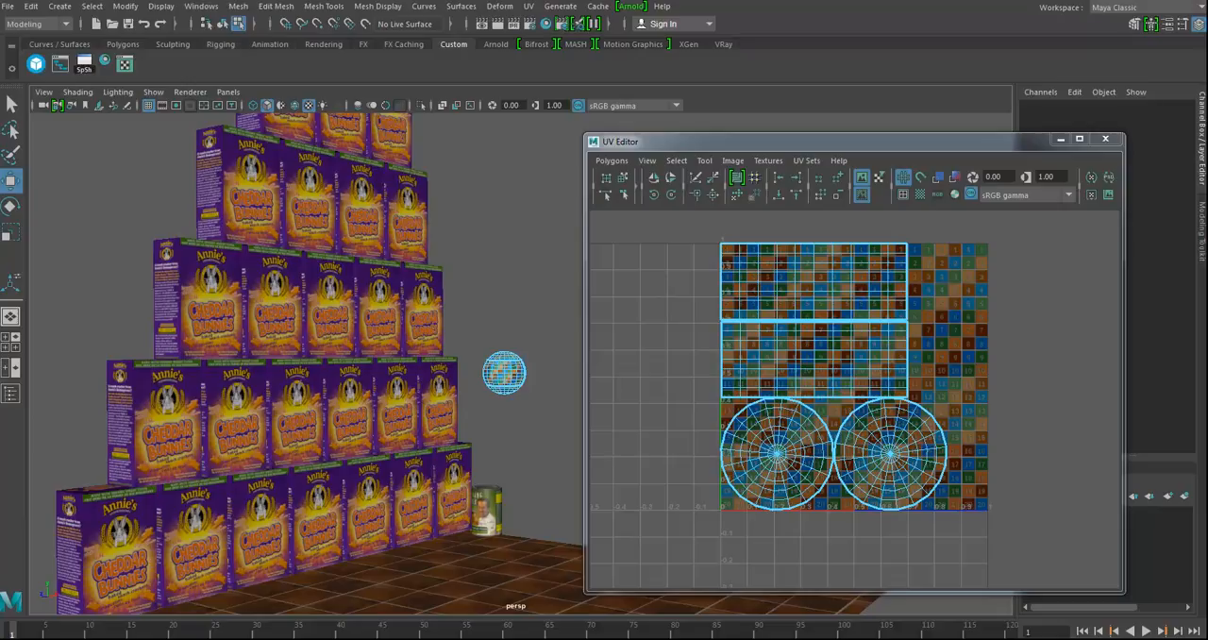